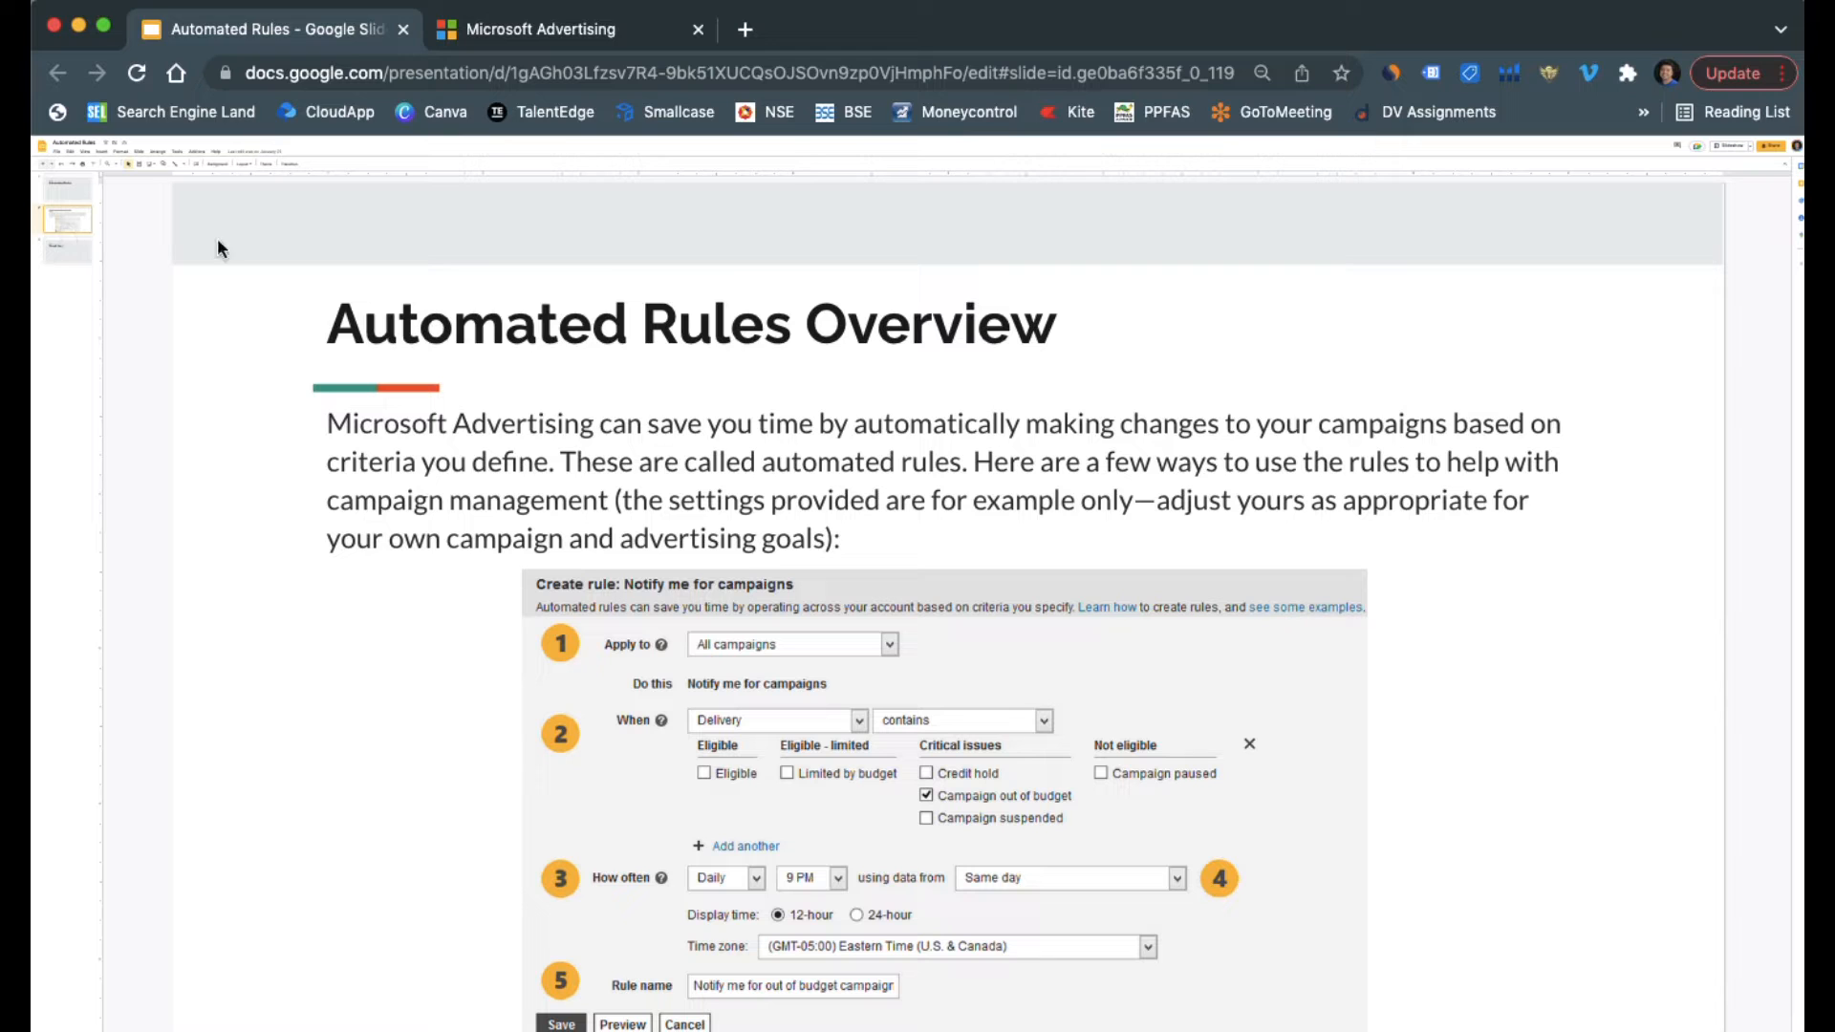
# Switch to the Microsoft Advertising campaigns list and select WebsiteVisitsApr1, RemarketingMay21 and WebsiteTrafficMay12
pyautogui.click(596, 42)
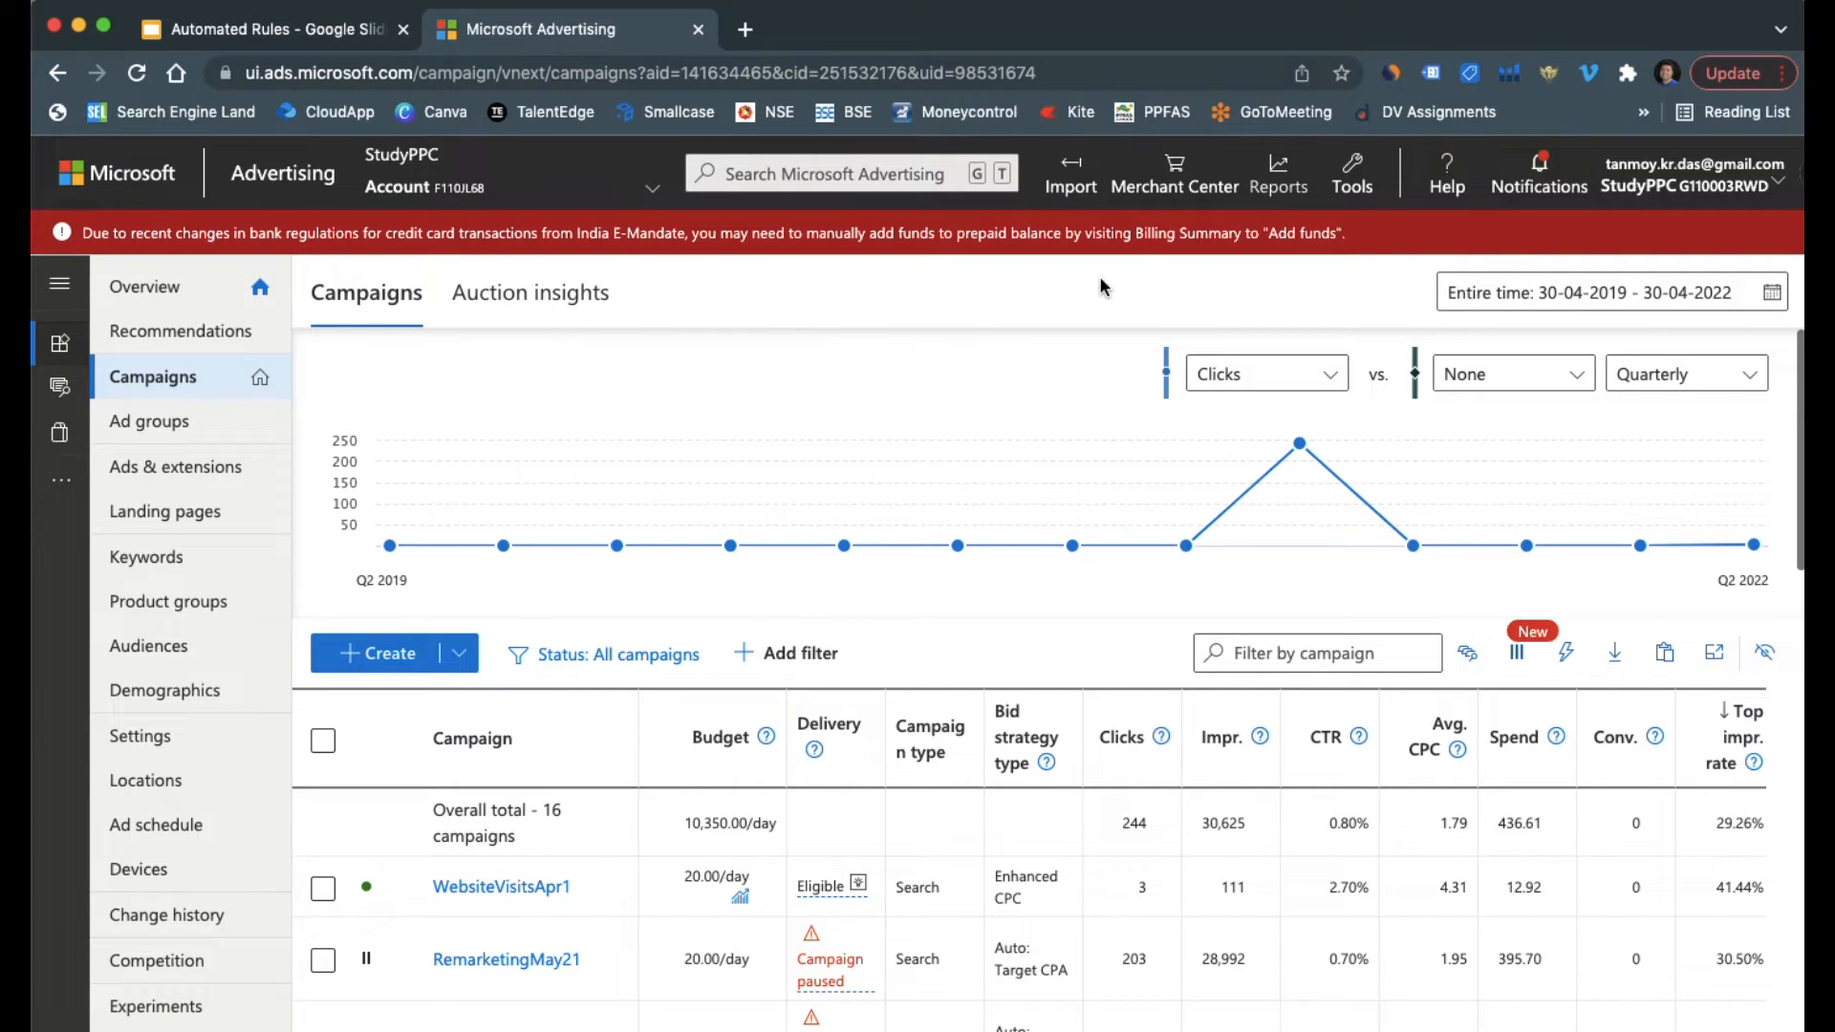
pyautogui.click(179, 378)
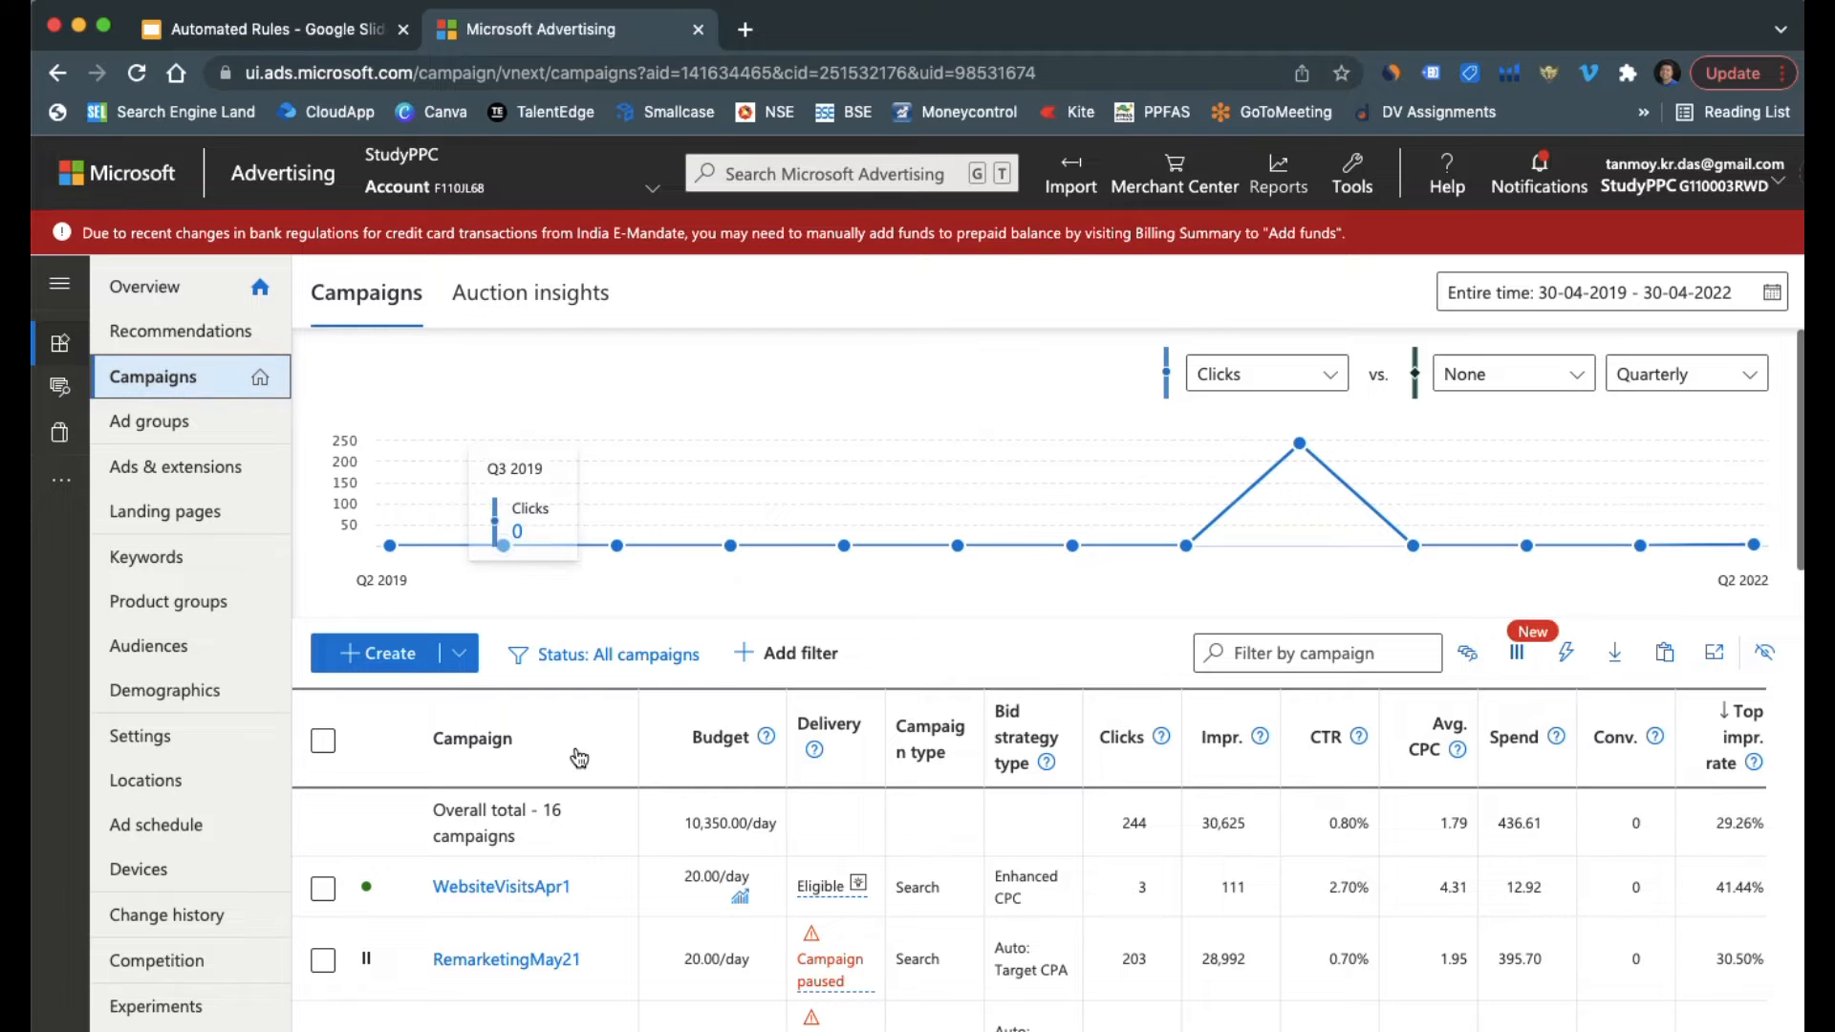
pyautogui.scroll(-3, 631, 889)
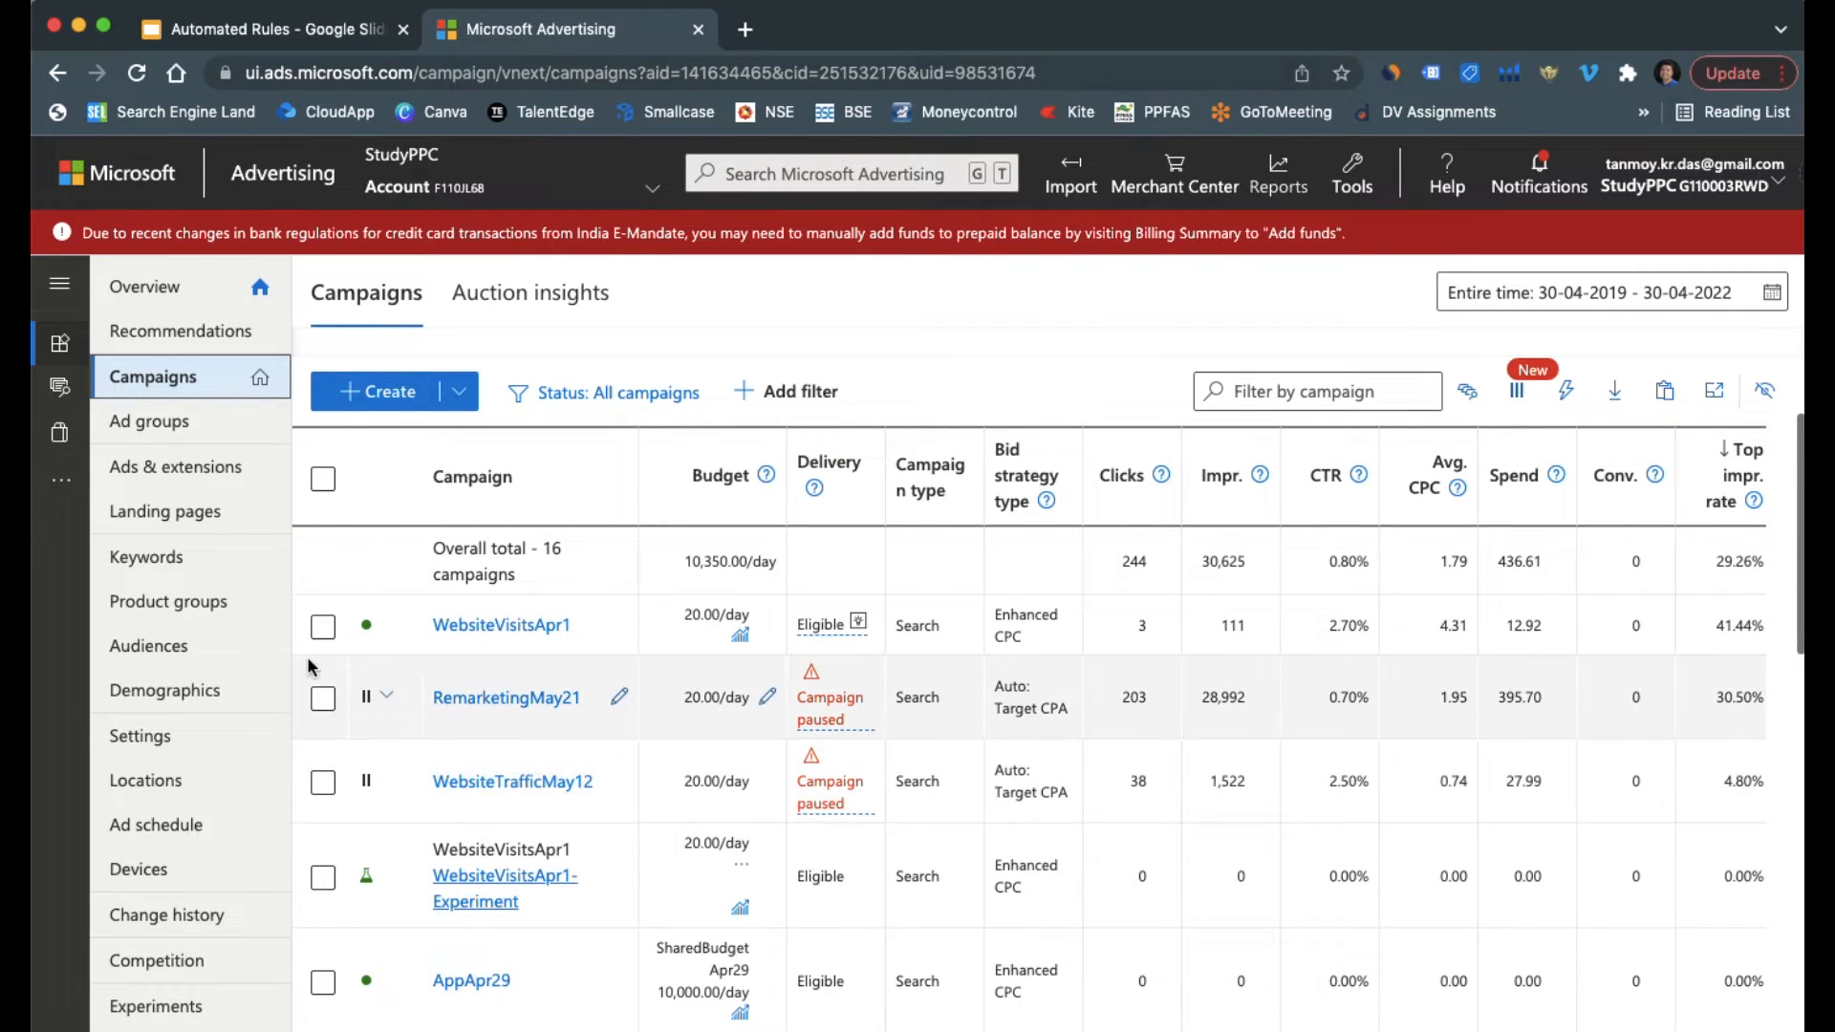
pyautogui.click(323, 630)
pyautogui.click(323, 698)
pyautogui.click(321, 785)
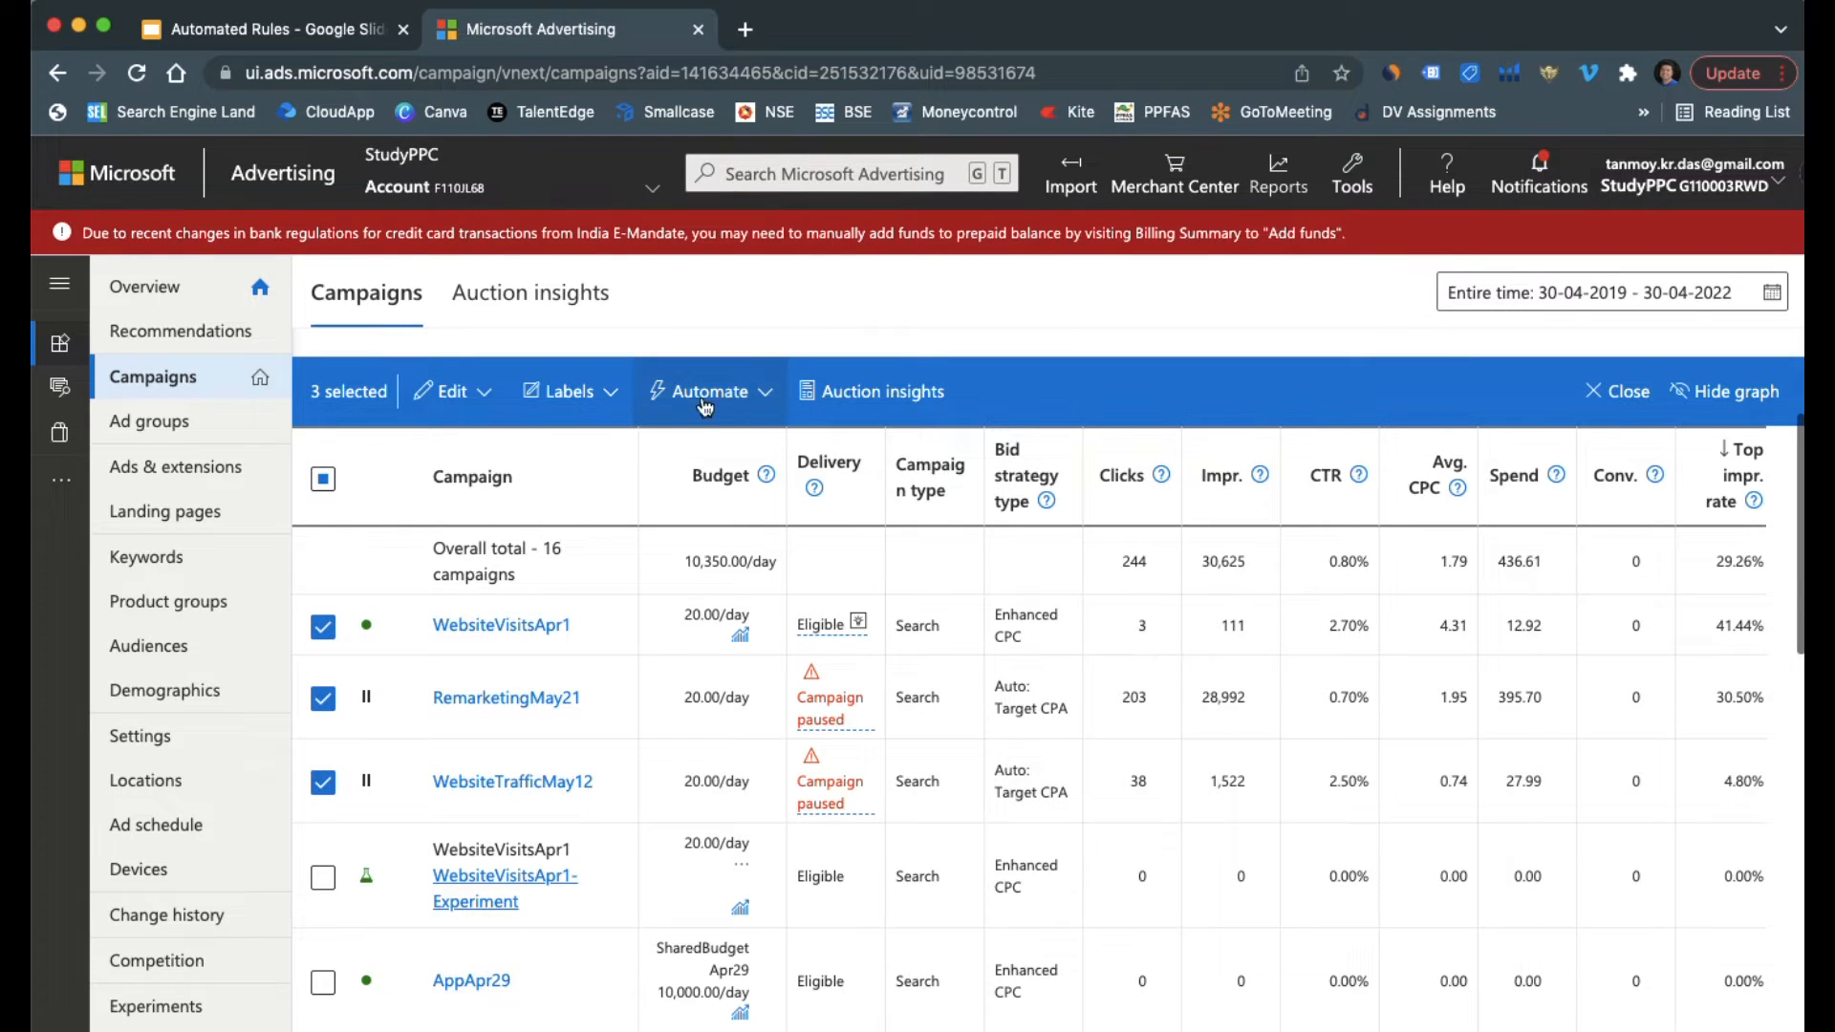
# Start an automated rule that pauses the selected campaigns and review its Apply to and Do this settings
pyautogui.click(763, 394)
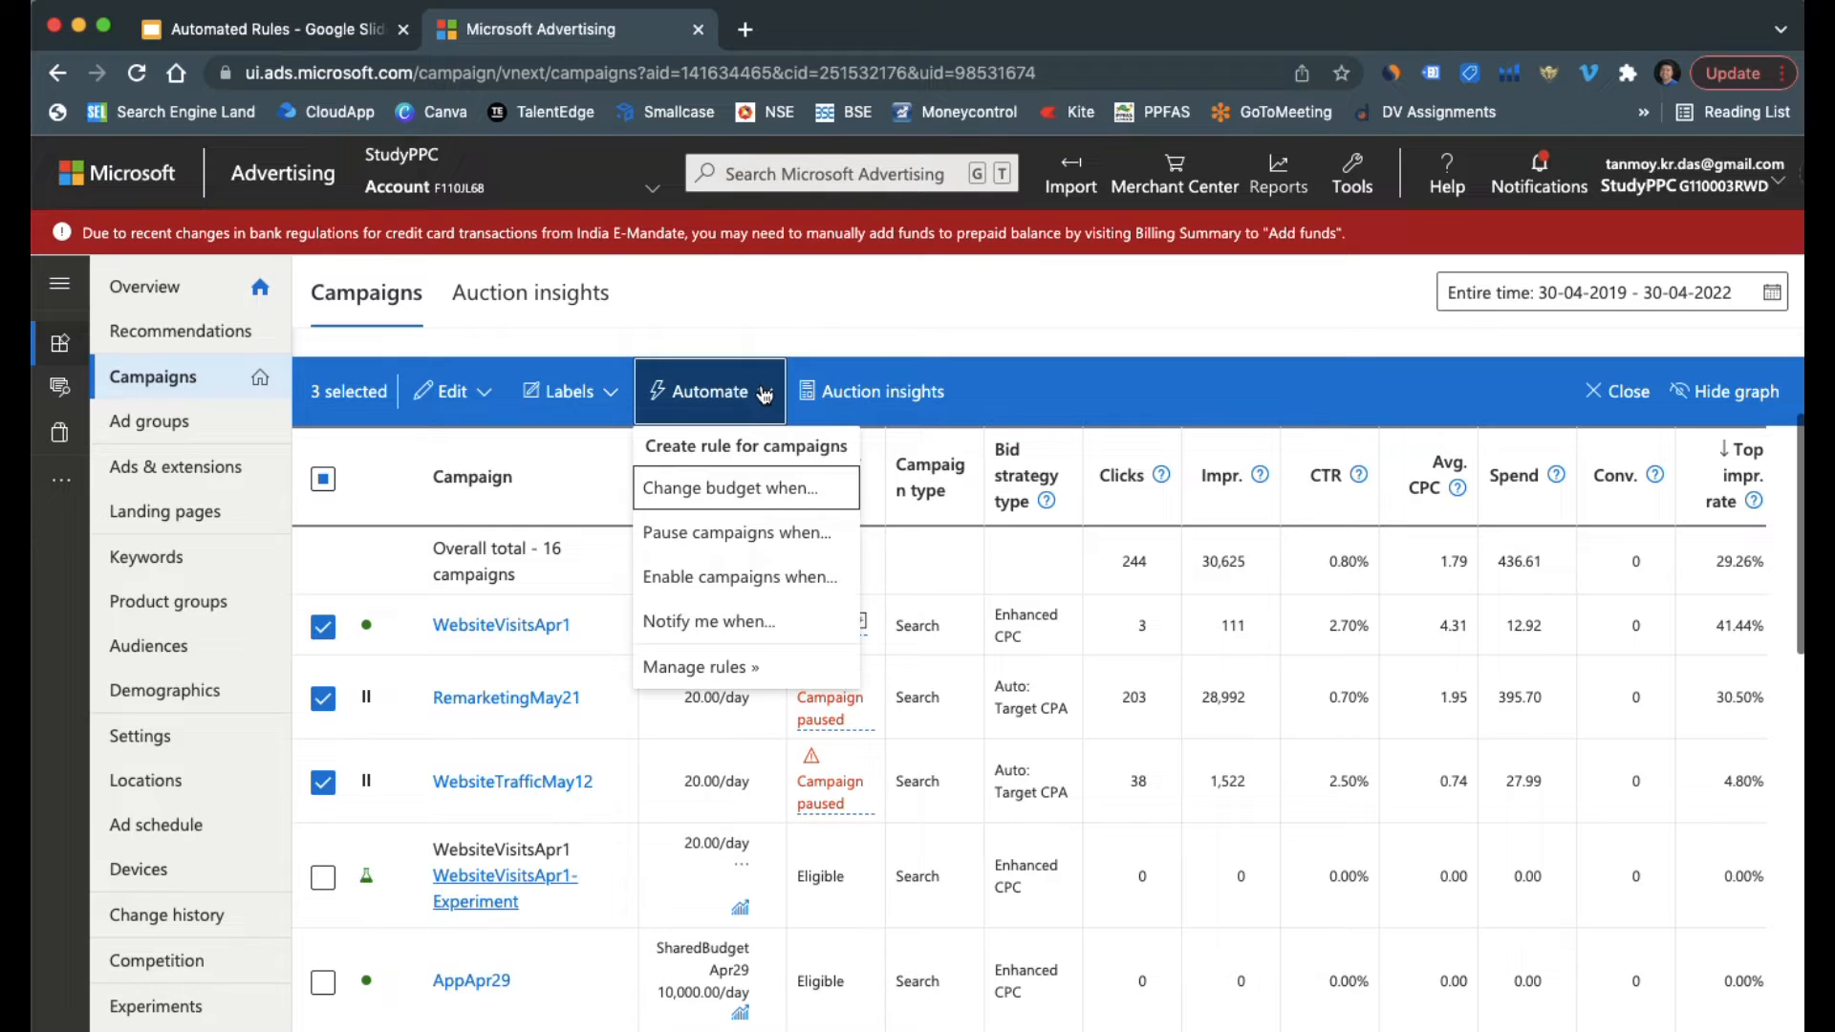
pyautogui.click(765, 546)
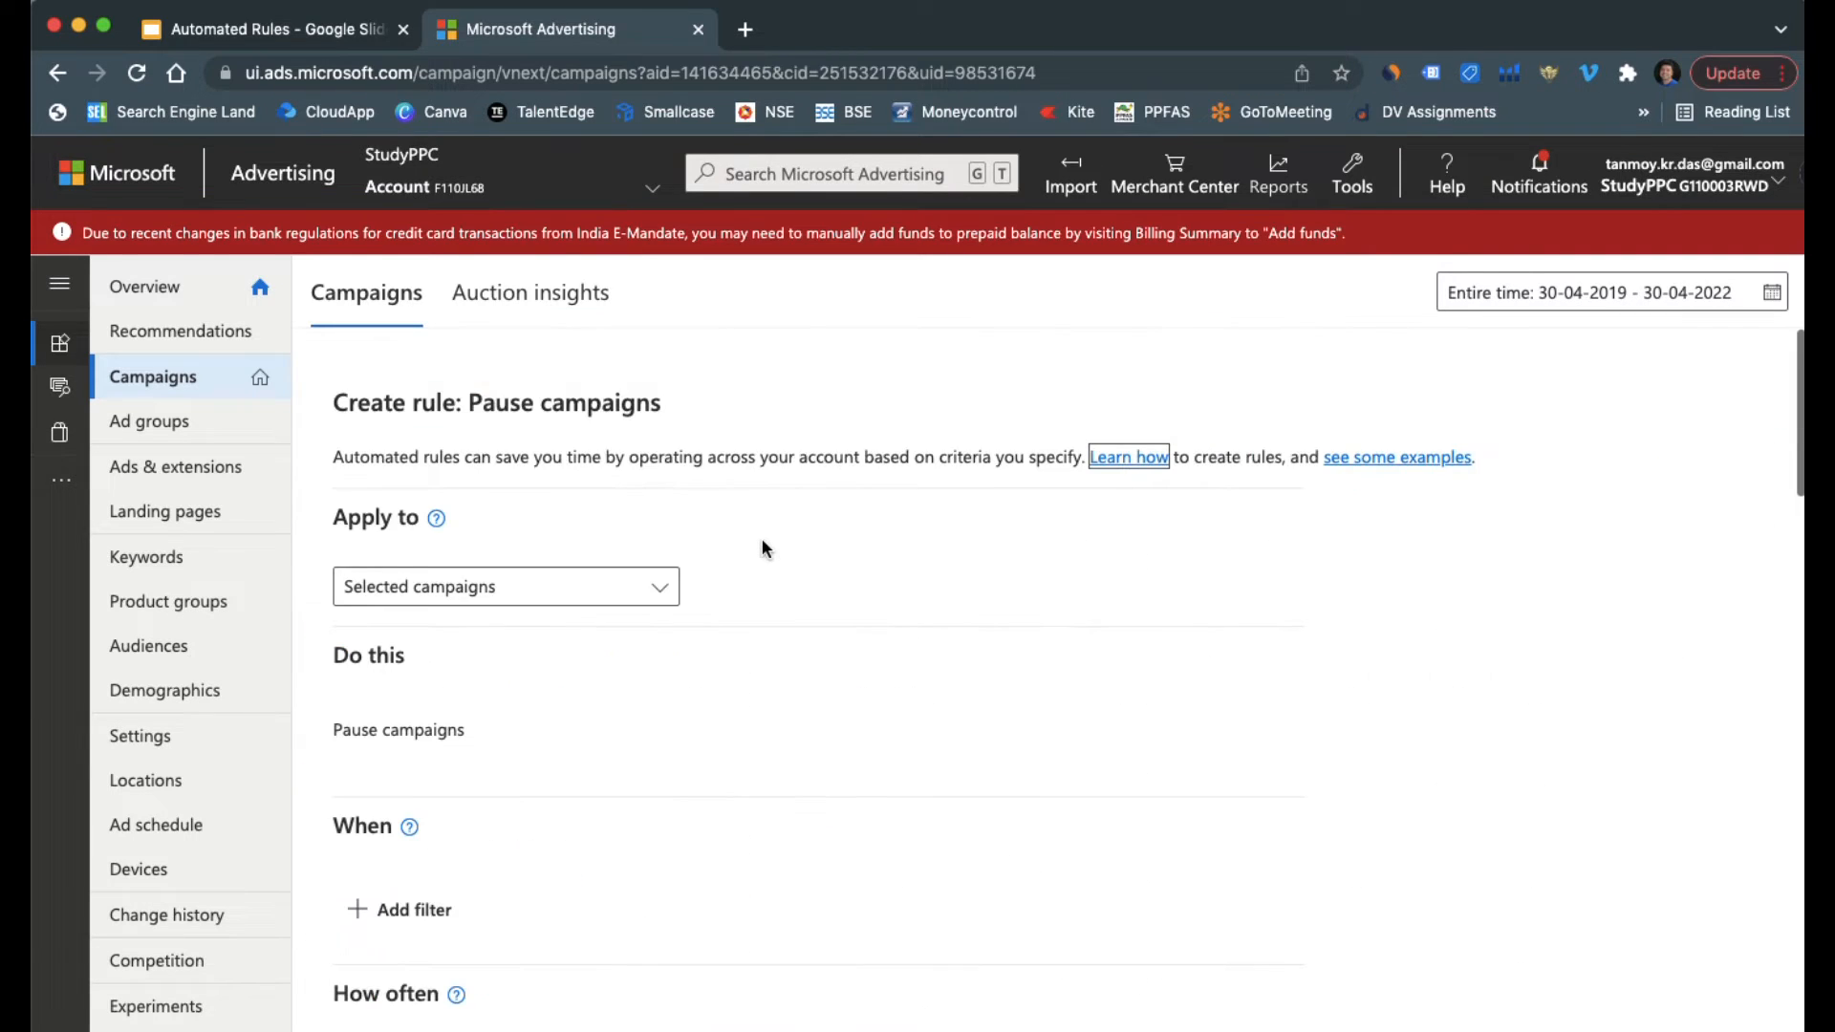
pyautogui.tripleClick(371, 519)
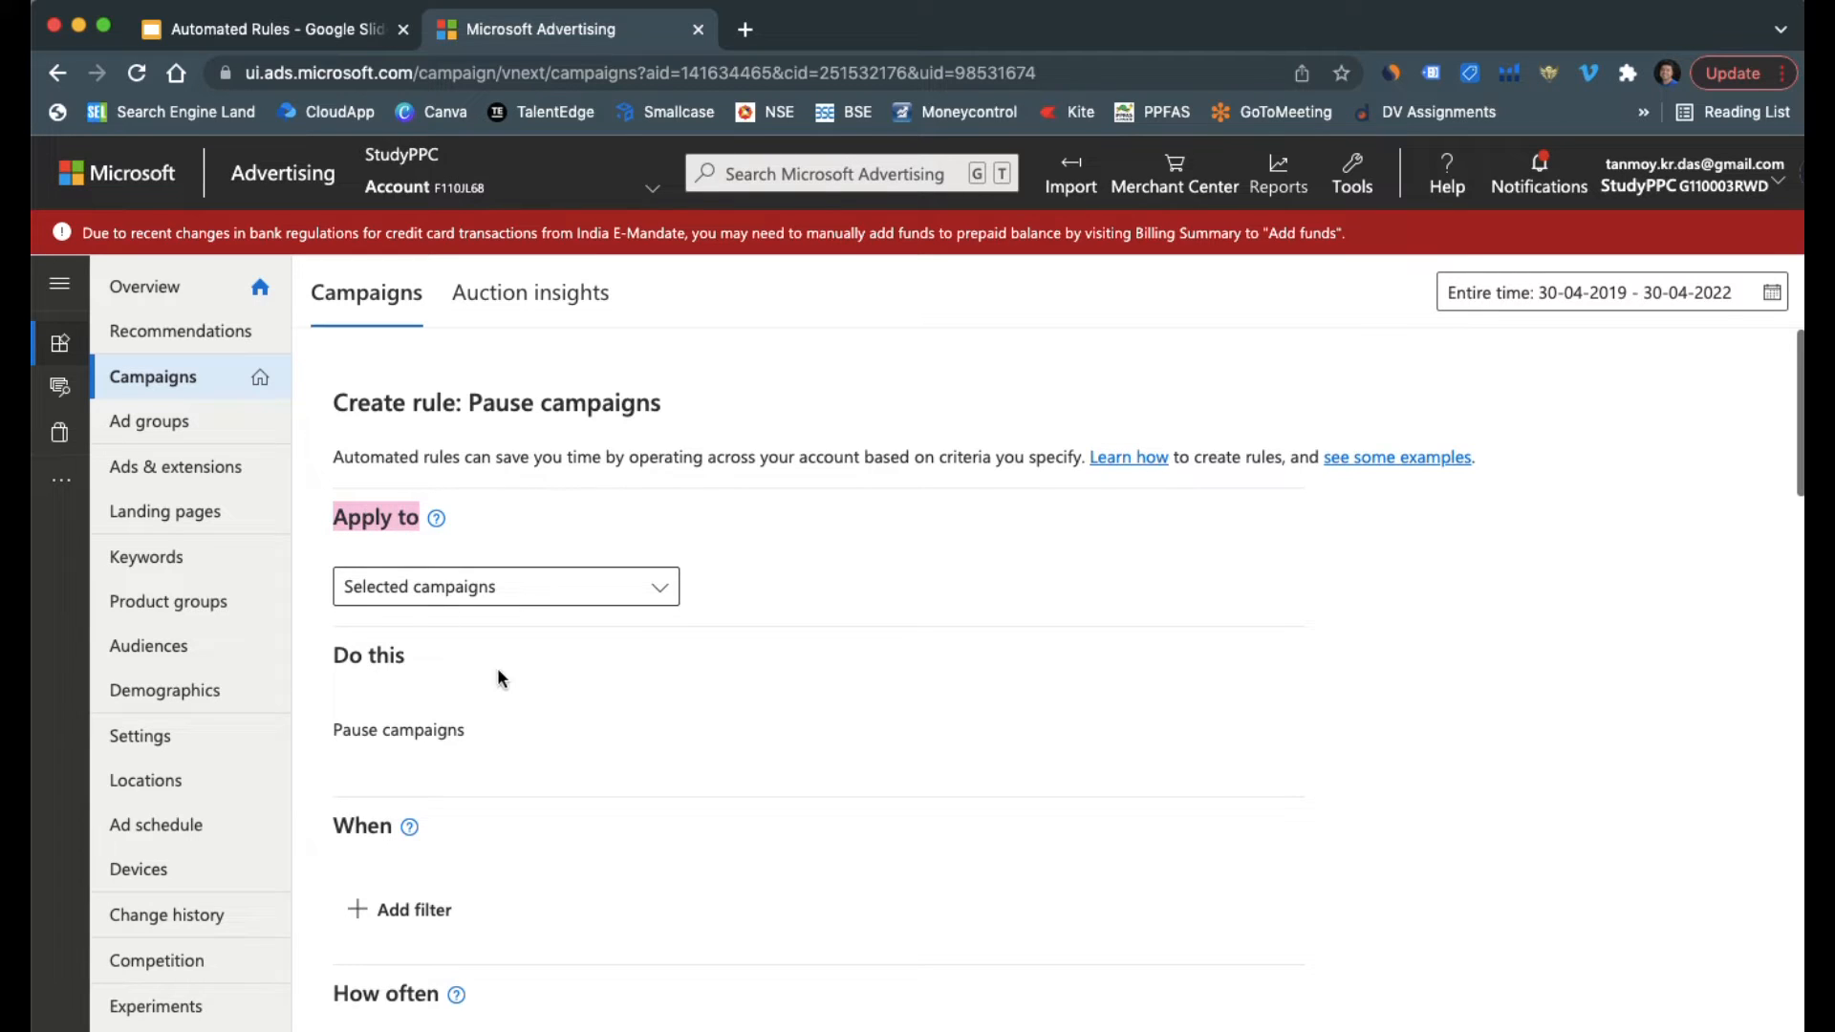
pyautogui.scroll(-2, 527, 692)
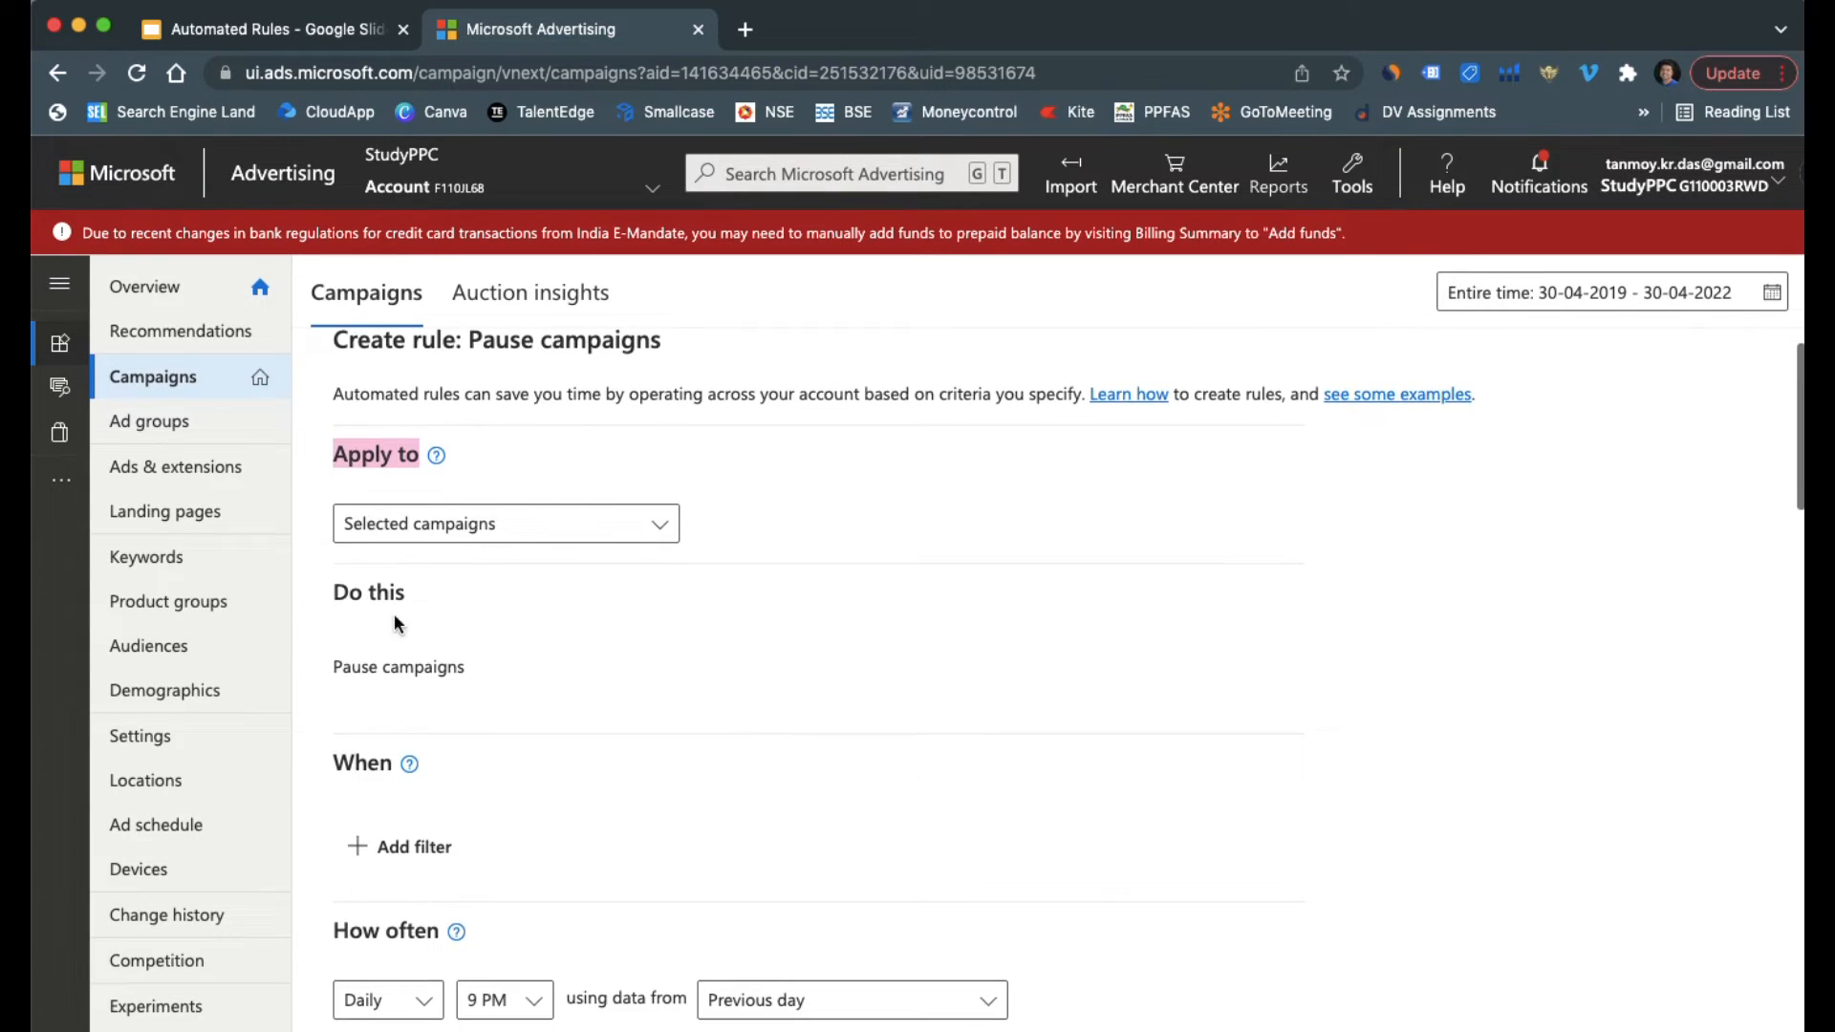
pyautogui.tripleClick(341, 592)
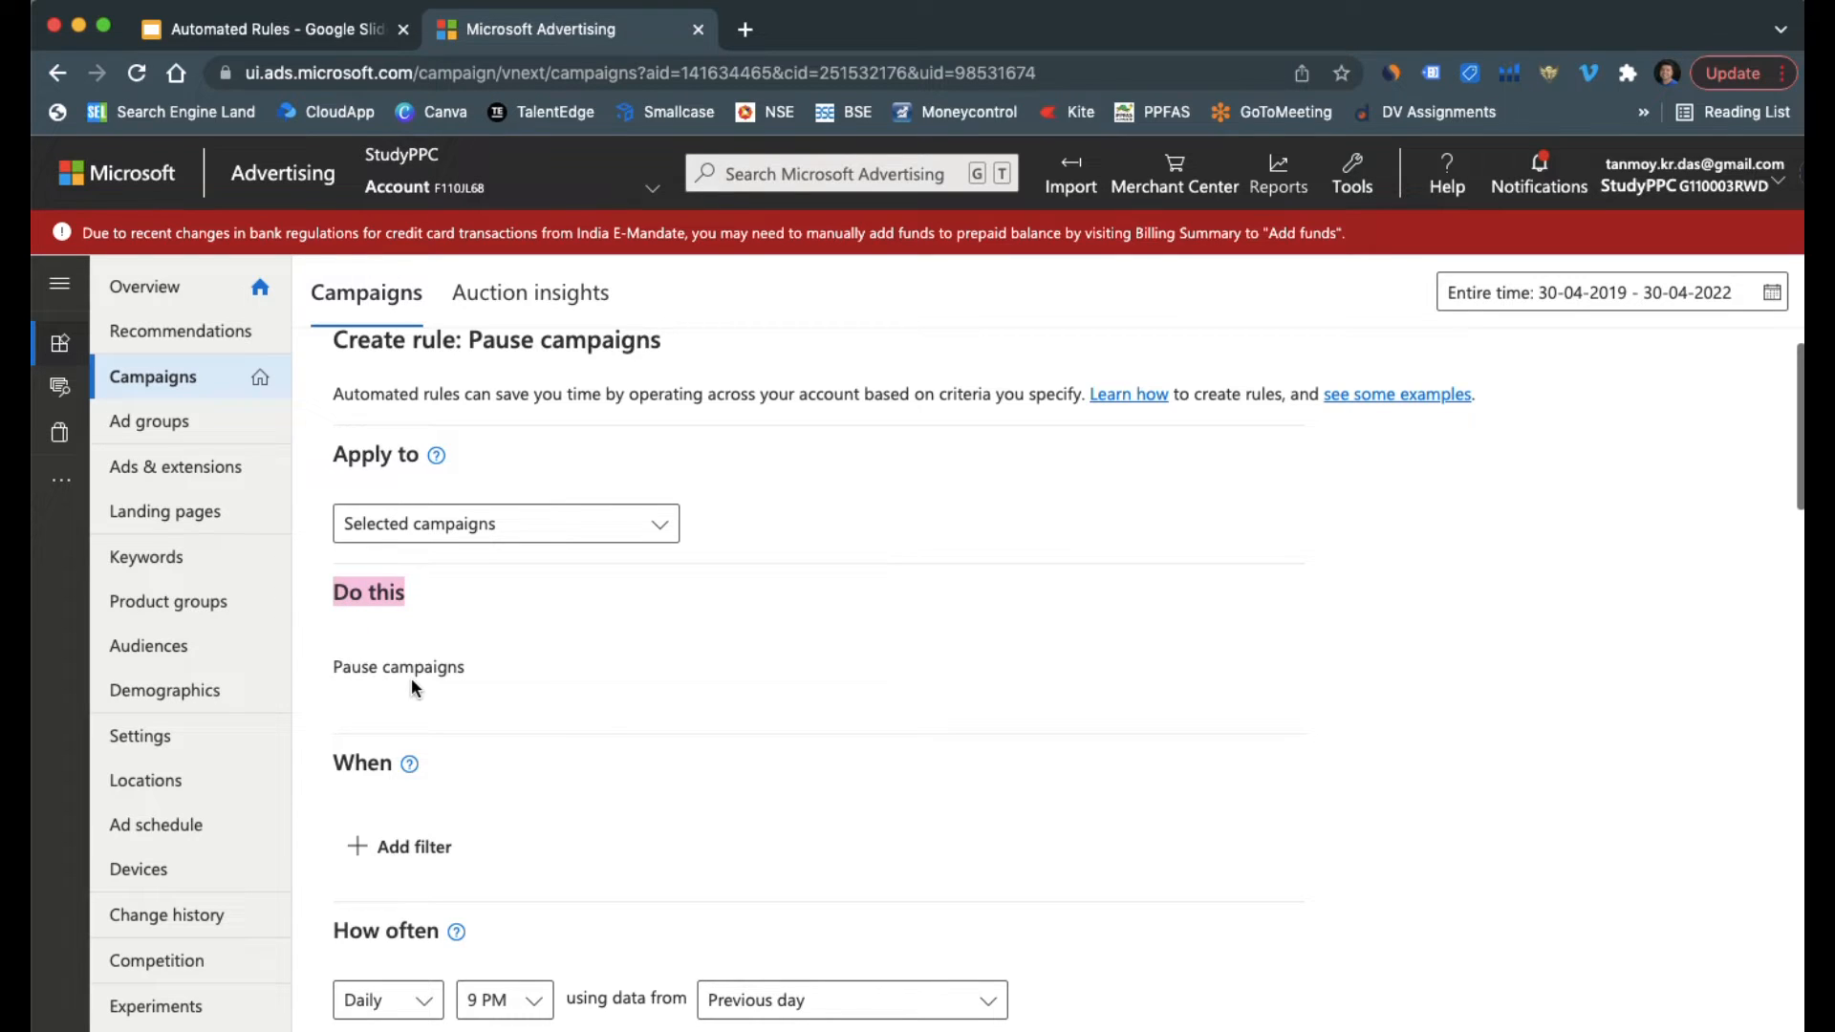
# Add a condition to the pause campaigns rule for Spend equals 5000
pyautogui.scroll(-4, 536, 721)
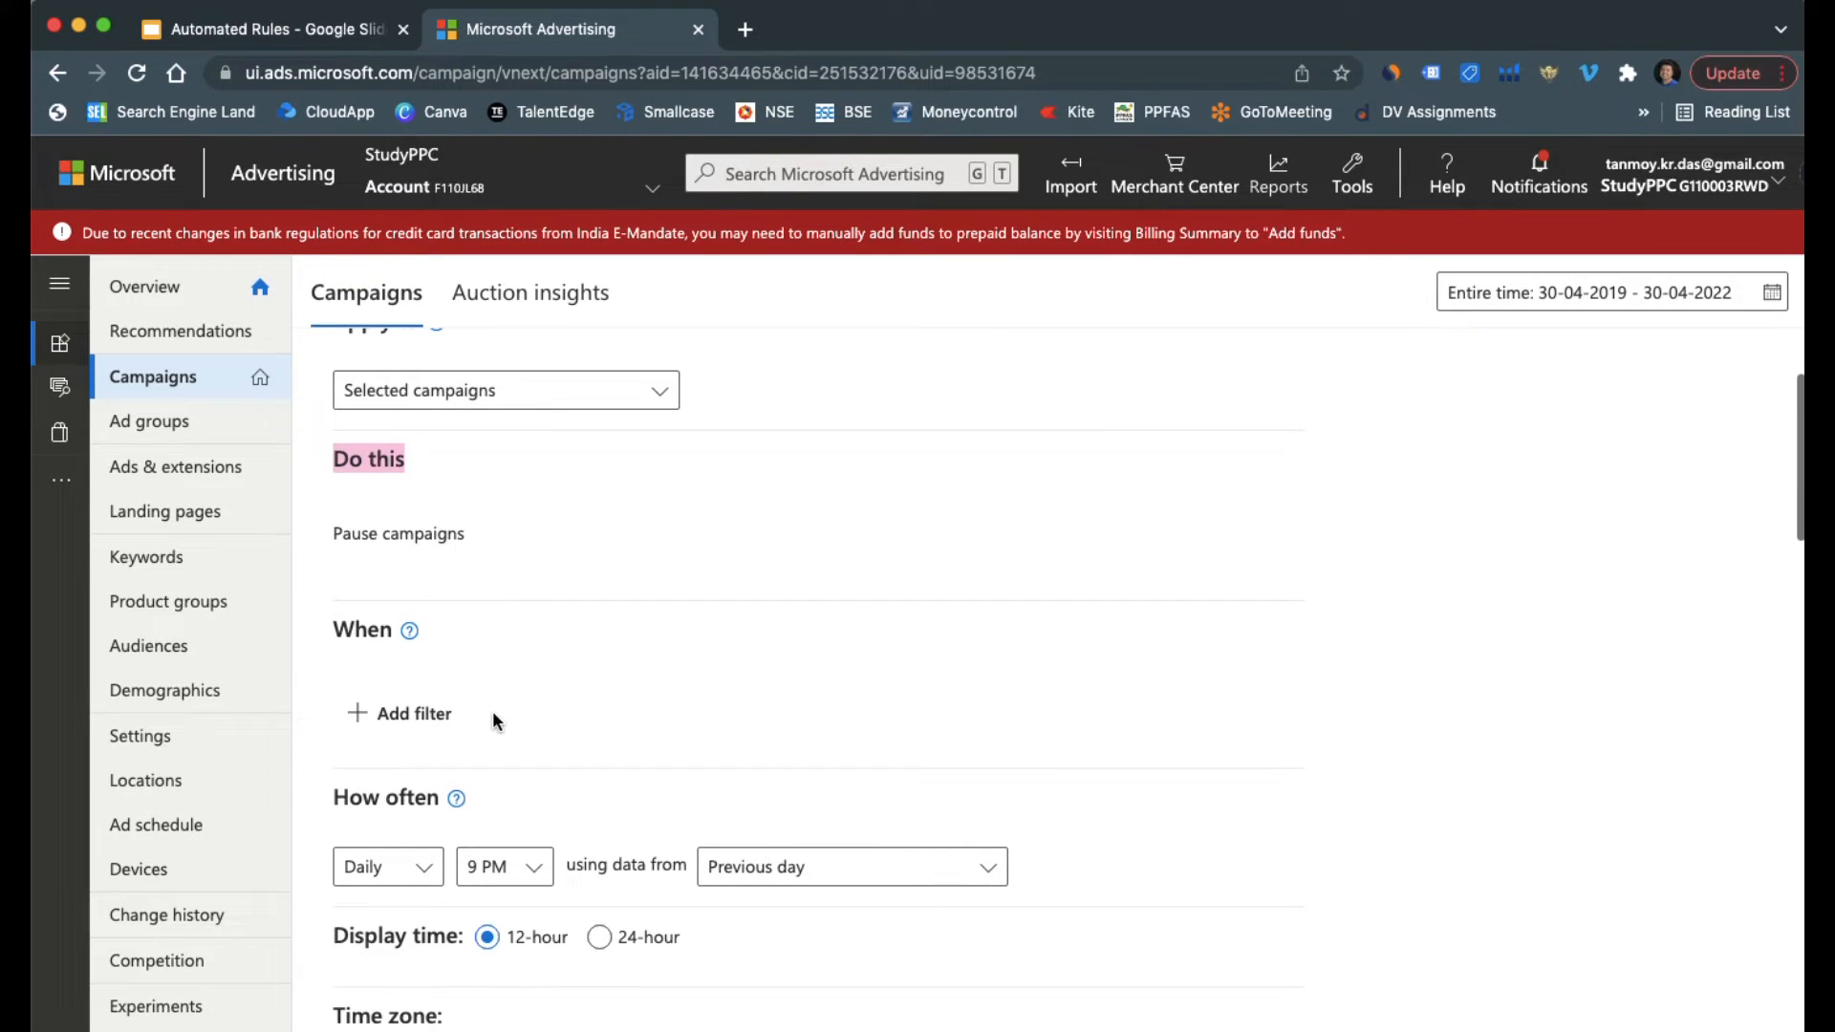
pyautogui.click(443, 718)
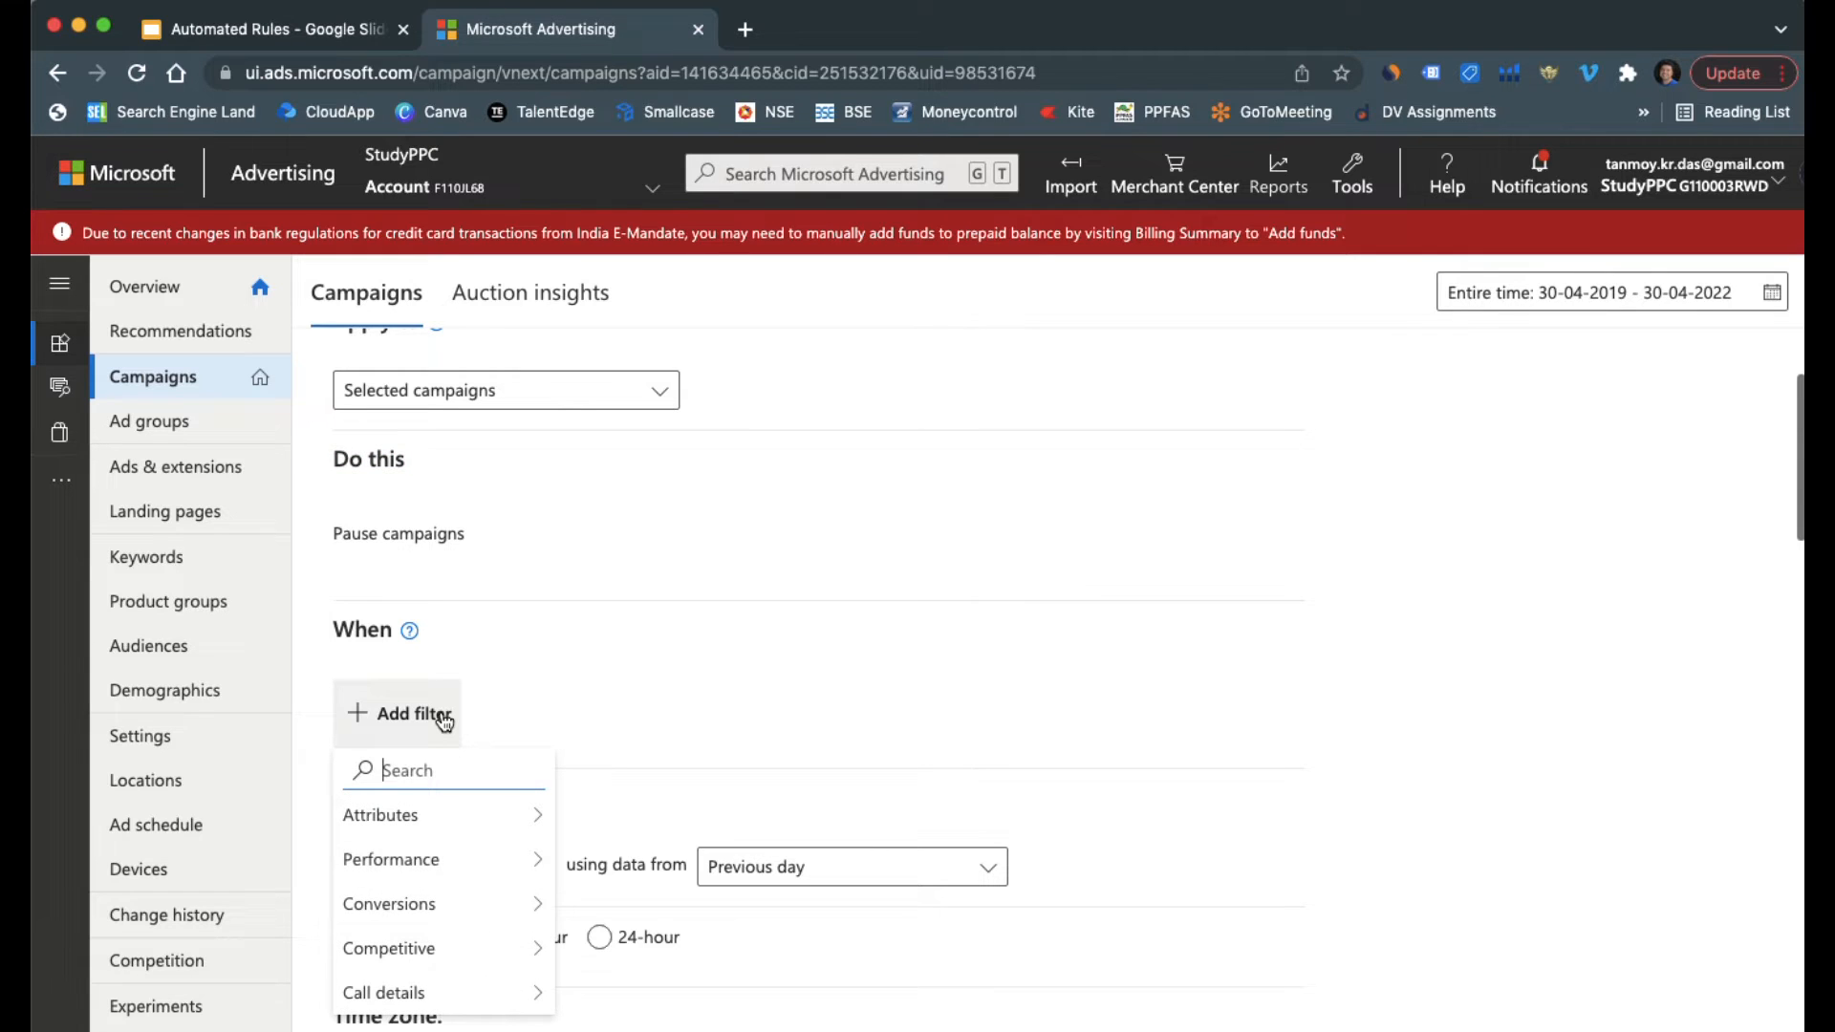
pyautogui.write('spend')
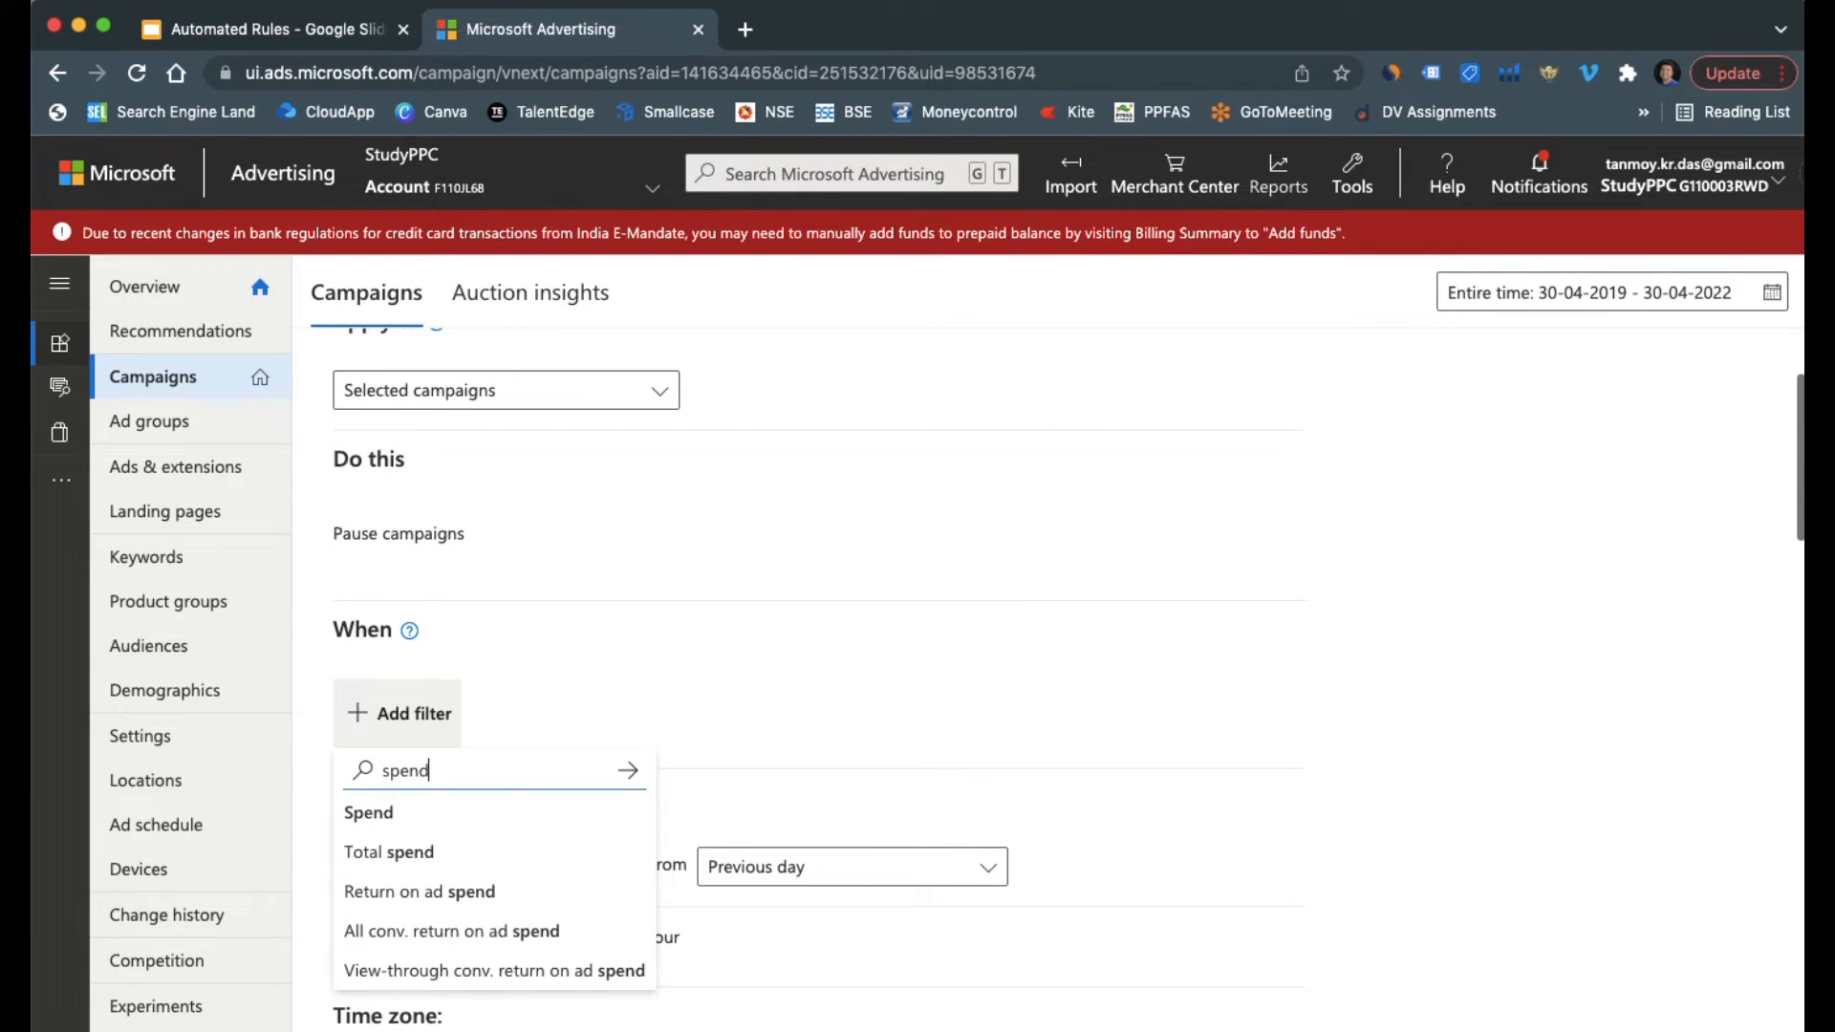
pyautogui.click(421, 812)
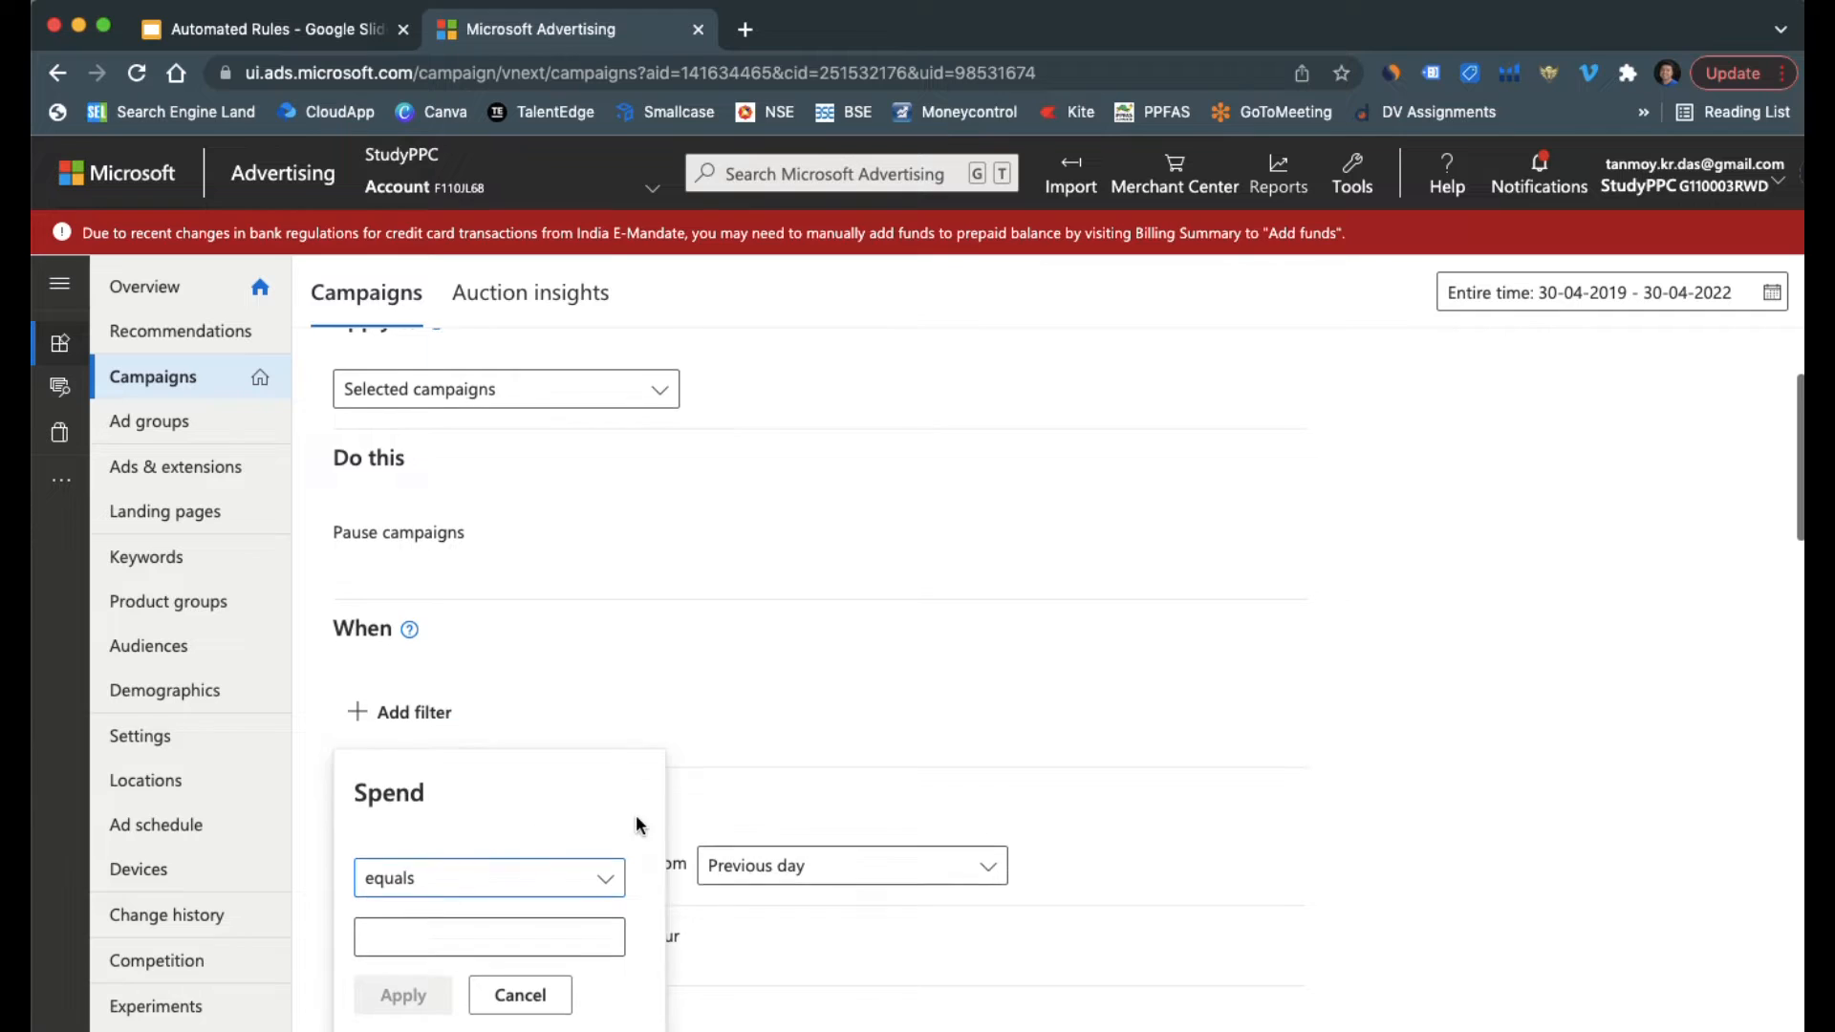
pyautogui.scroll(-3, 634, 823)
pyautogui.click(408, 805)
pyautogui.write('5000')
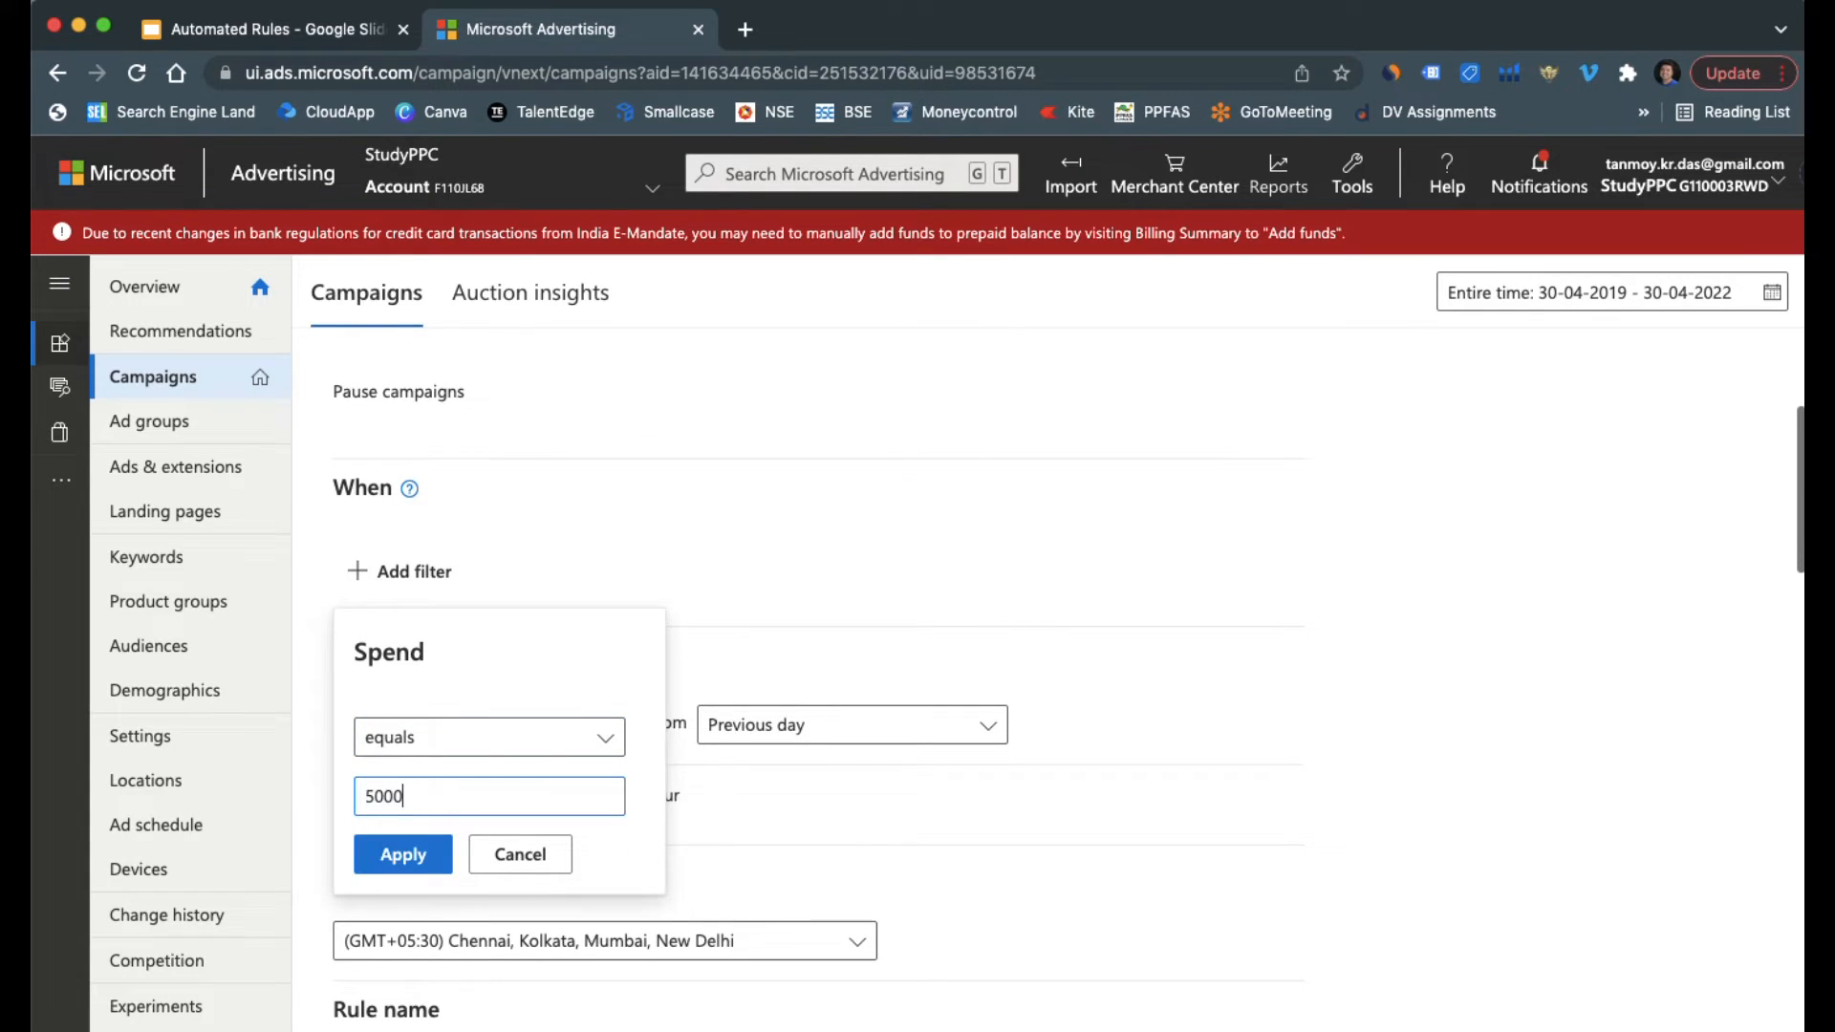
pyautogui.click(413, 863)
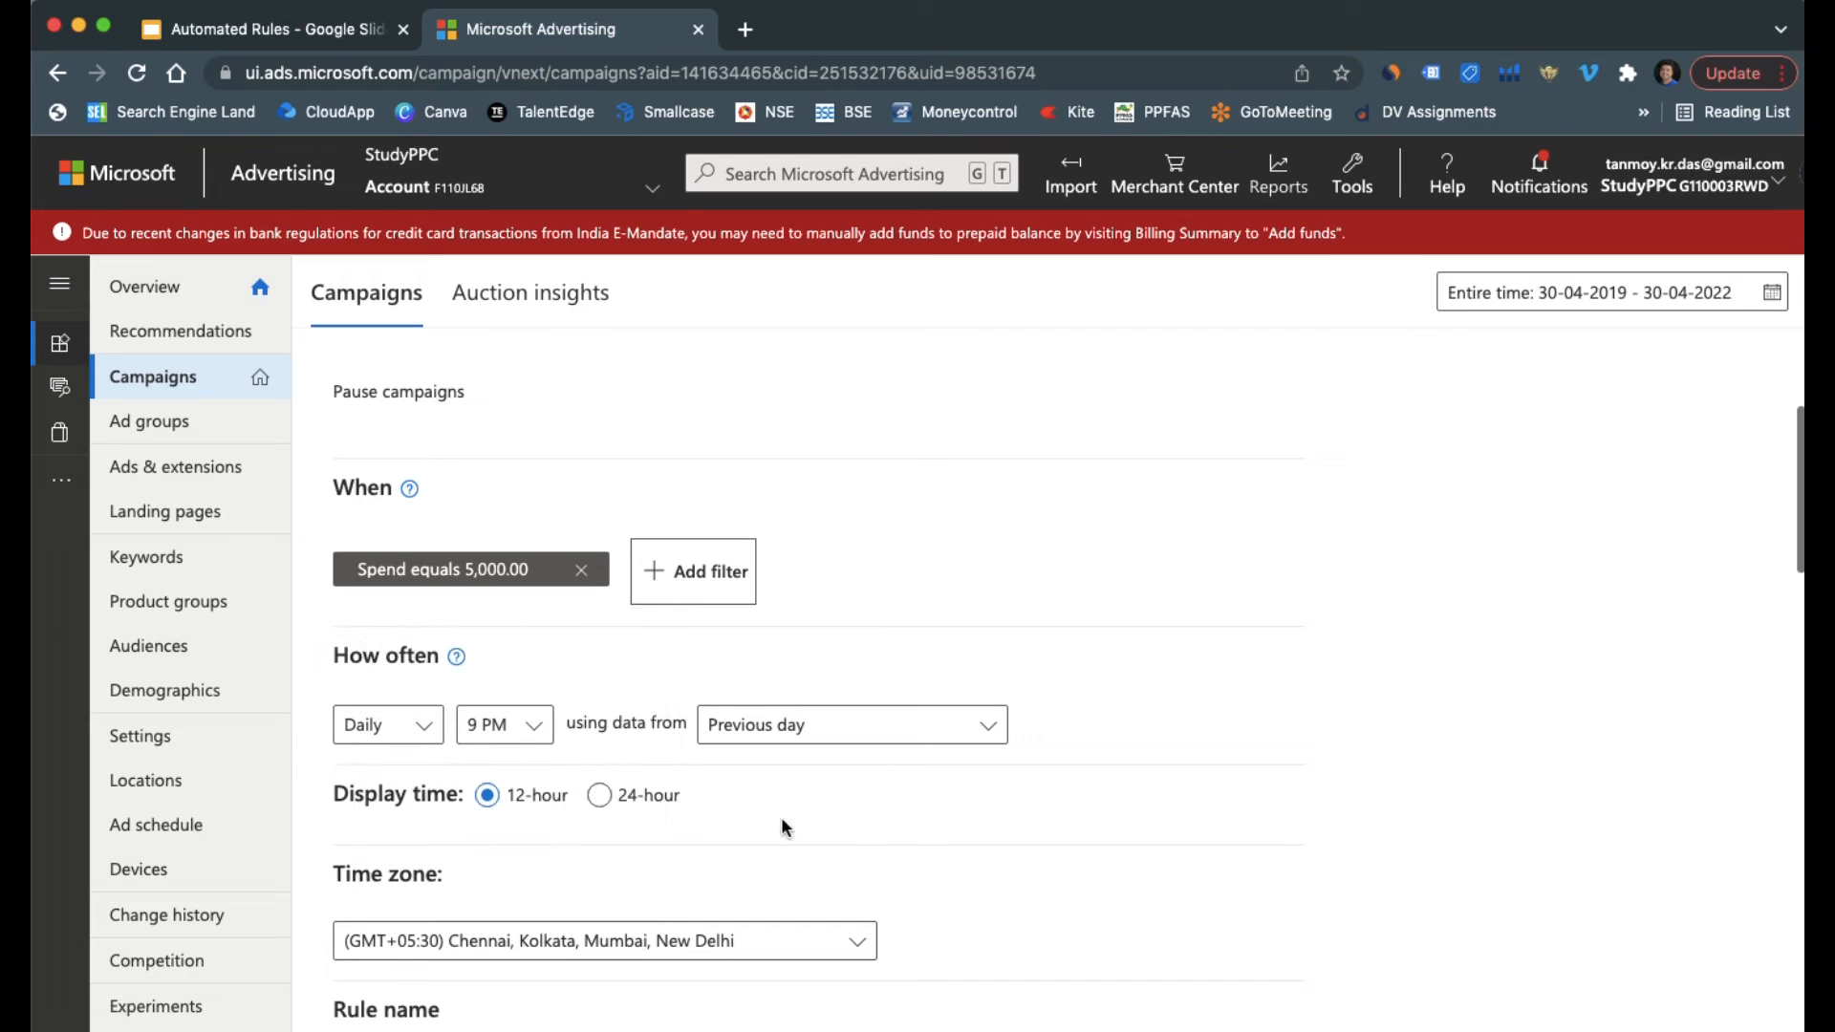
# Name the campaign pause rule "Campaign Rule", save it and dismiss the notification
pyautogui.scroll(-5, 1028, 822)
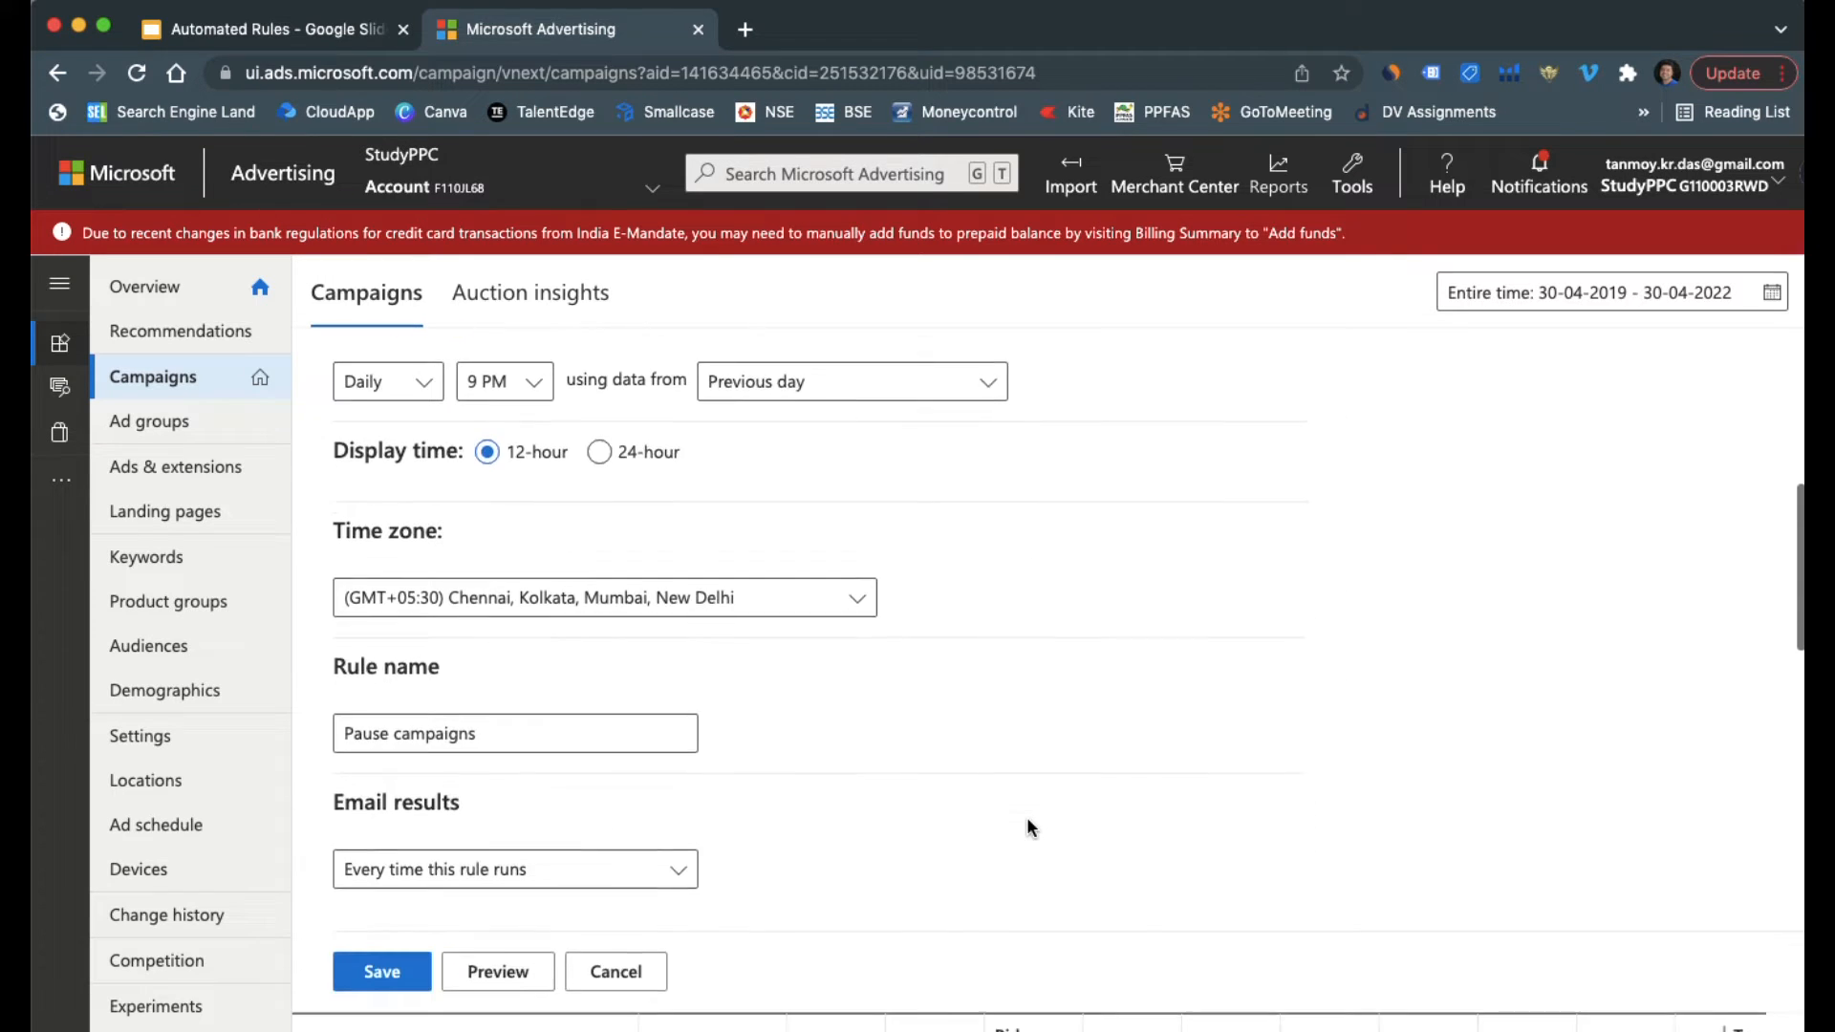
pyautogui.click(514, 712)
pyautogui.press('BackSpace')
pyautogui.press('BackSpace')
pyautogui.press('BackSpace')
pyautogui.press('BackSpace')
pyautogui.press('BackSpace')
pyautogui.press('BackSpace')
pyautogui.press('BackSpace')
pyautogui.press('BackSpace')
pyautogui.press('BackSpace')
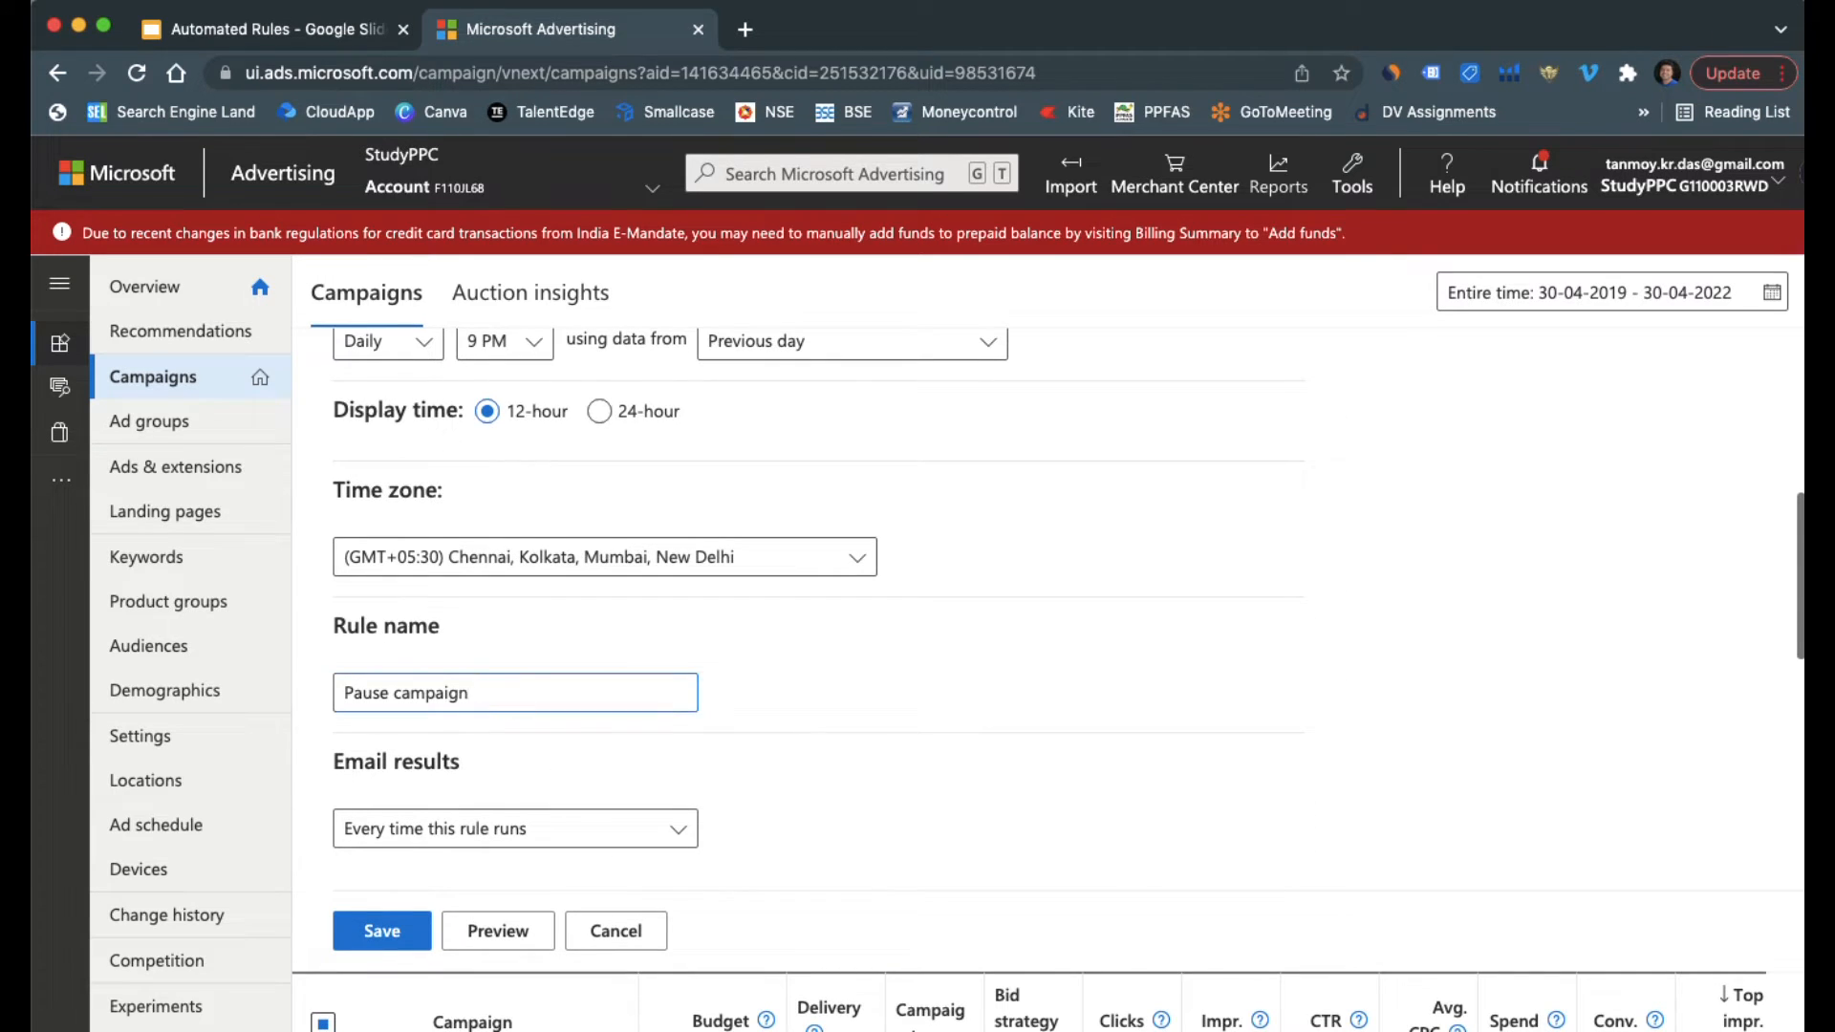
pyautogui.press('BackSpace')
pyautogui.press('BackSpace')
pyautogui.press('BackSpace')
pyautogui.press('BackSpace')
pyautogui.press('BackSpace')
pyautogui.press('BackSpace')
pyautogui.write('CampaignRule')
pyautogui.click(377, 925)
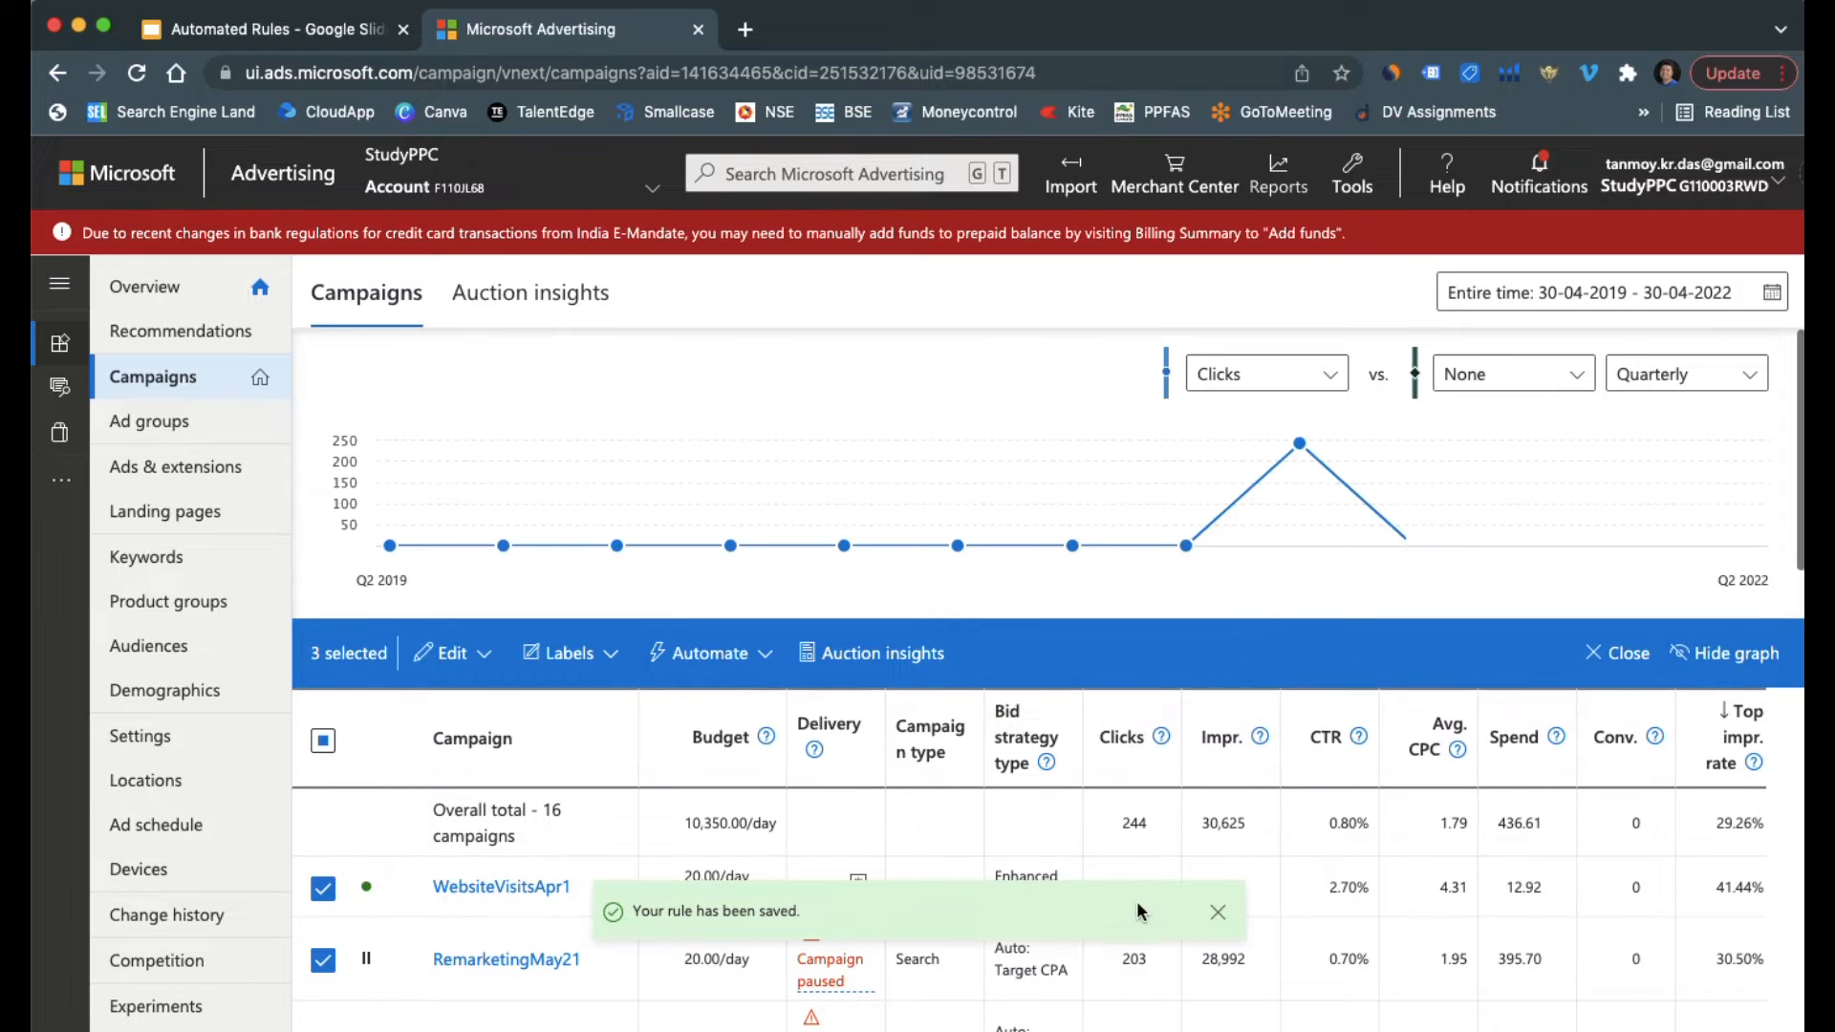
pyautogui.click(1217, 912)
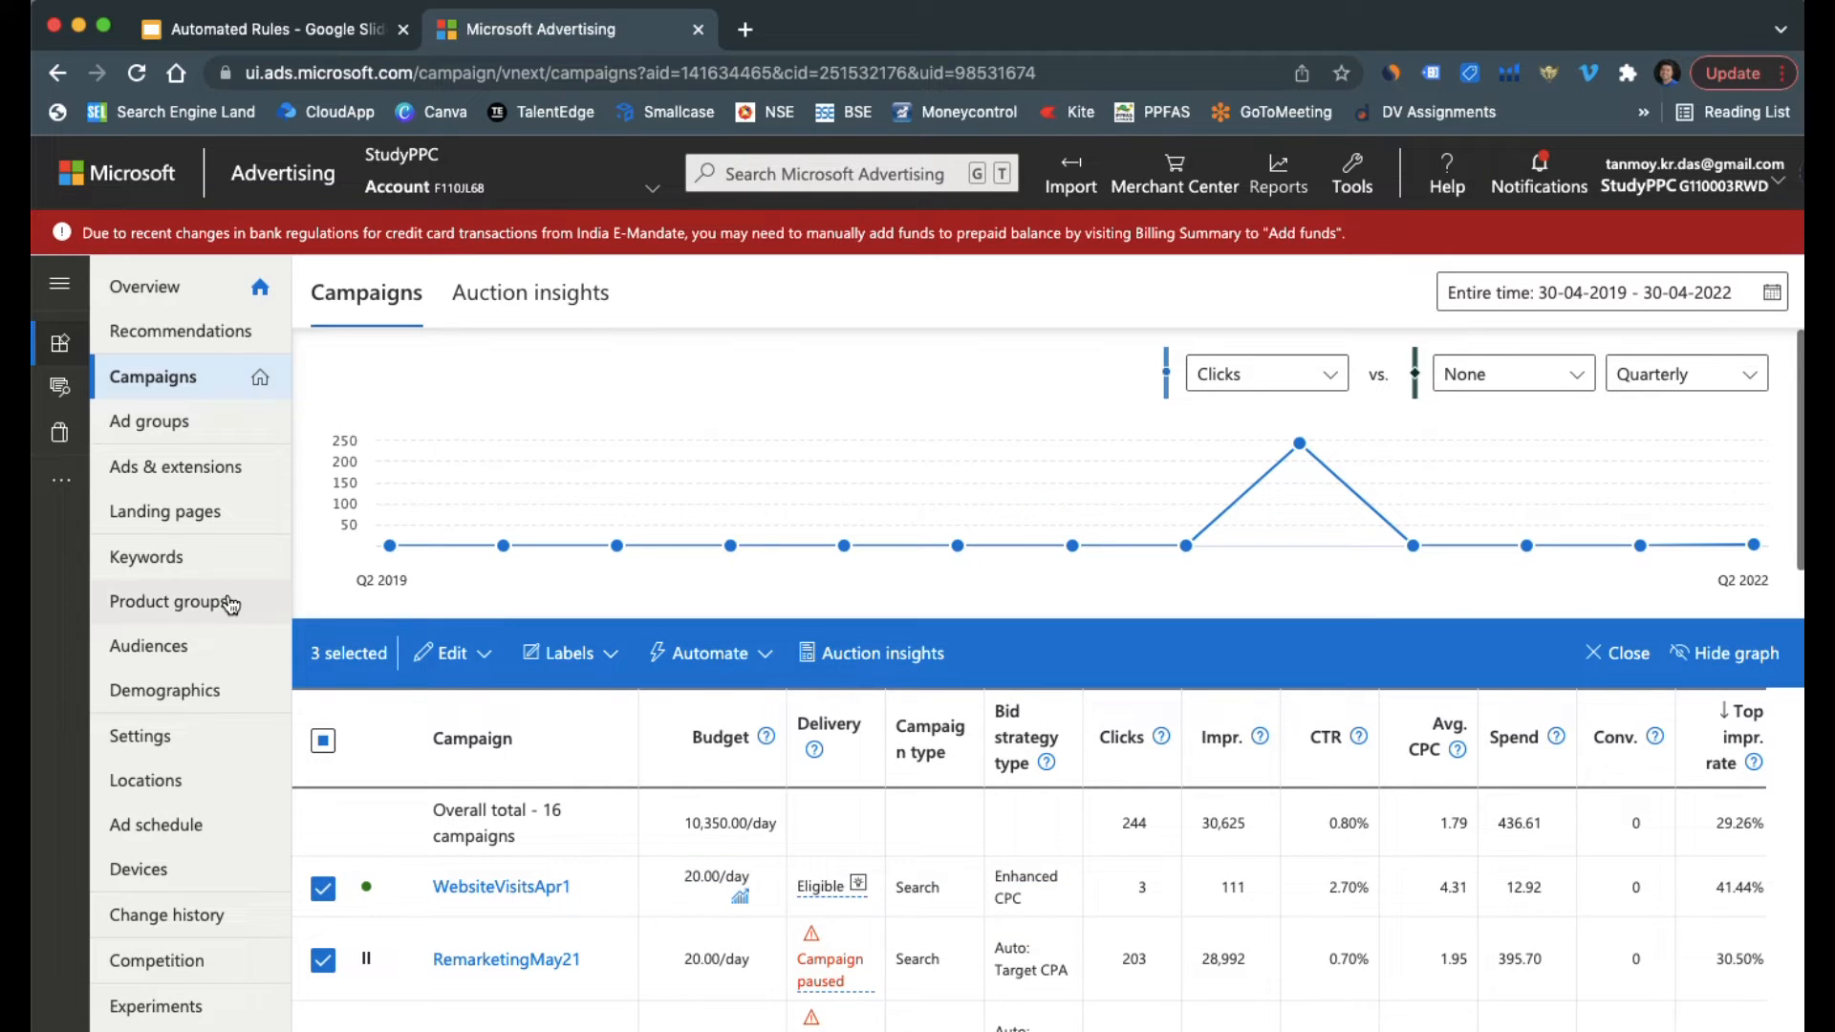
# Go to the ads list, select all ads and start an automated rule that pauses them
pyautogui.click(208, 471)
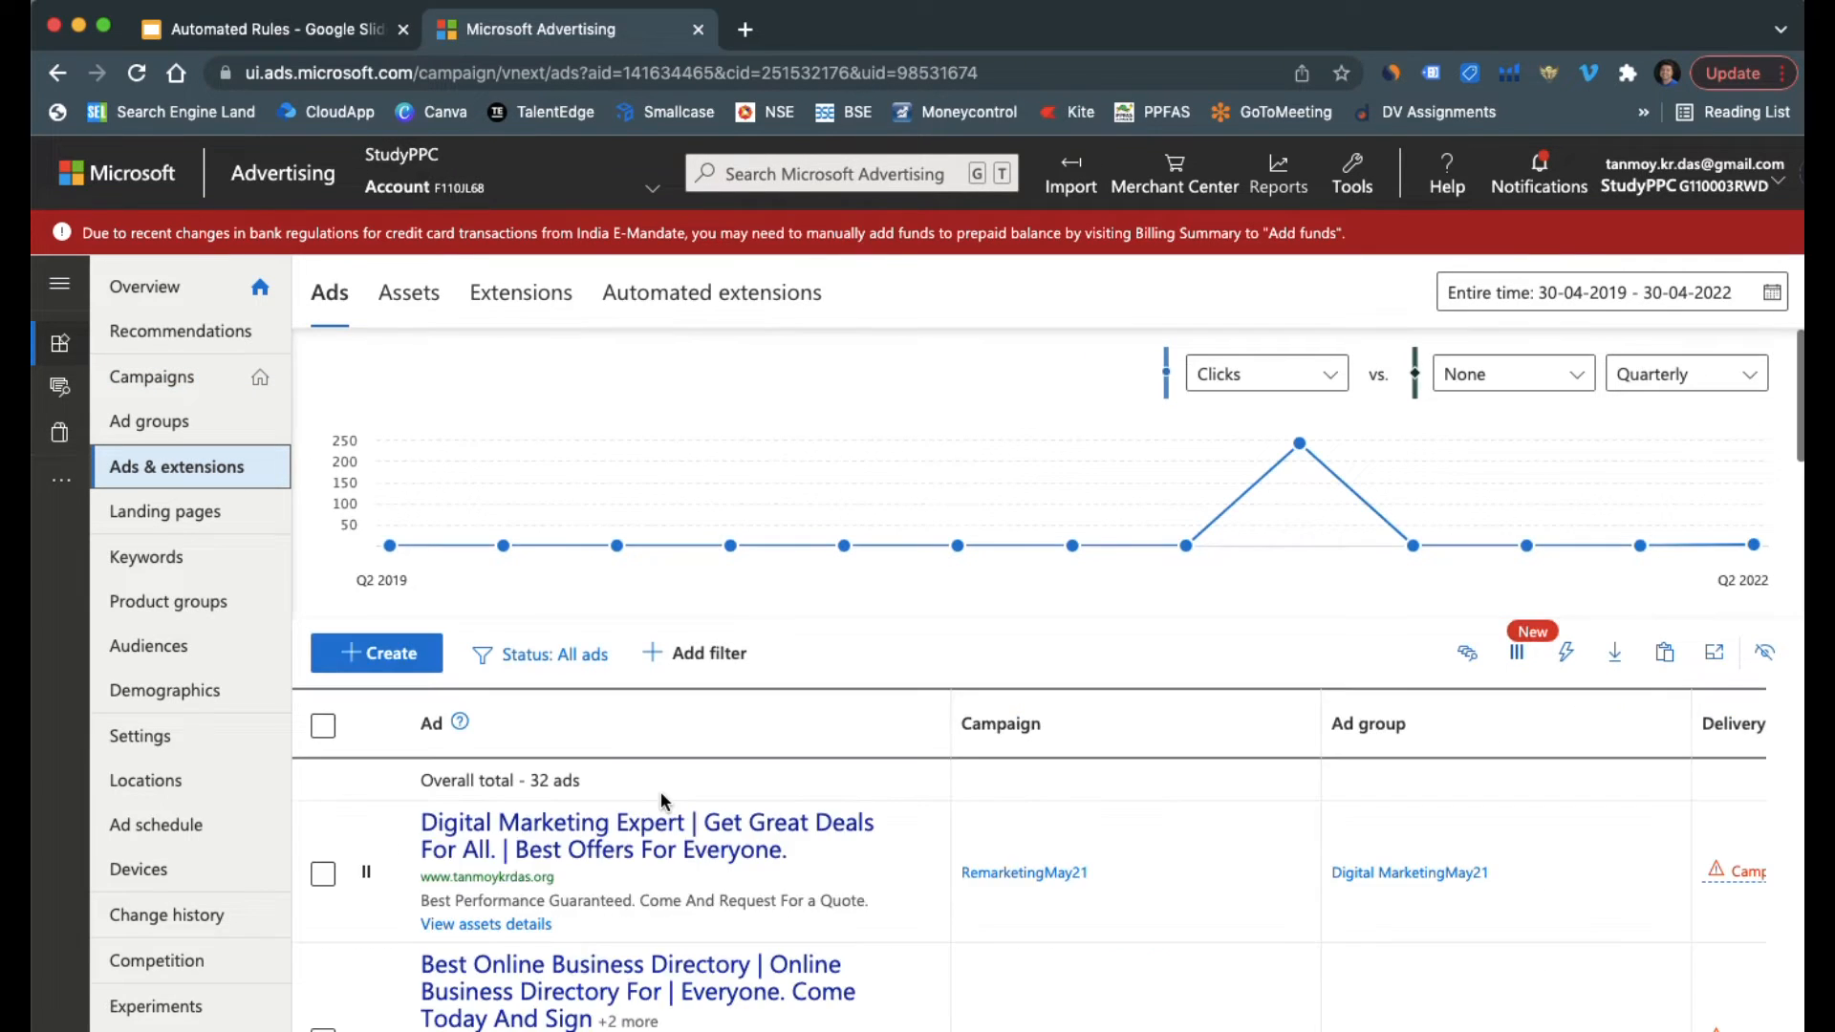
pyautogui.click(323, 726)
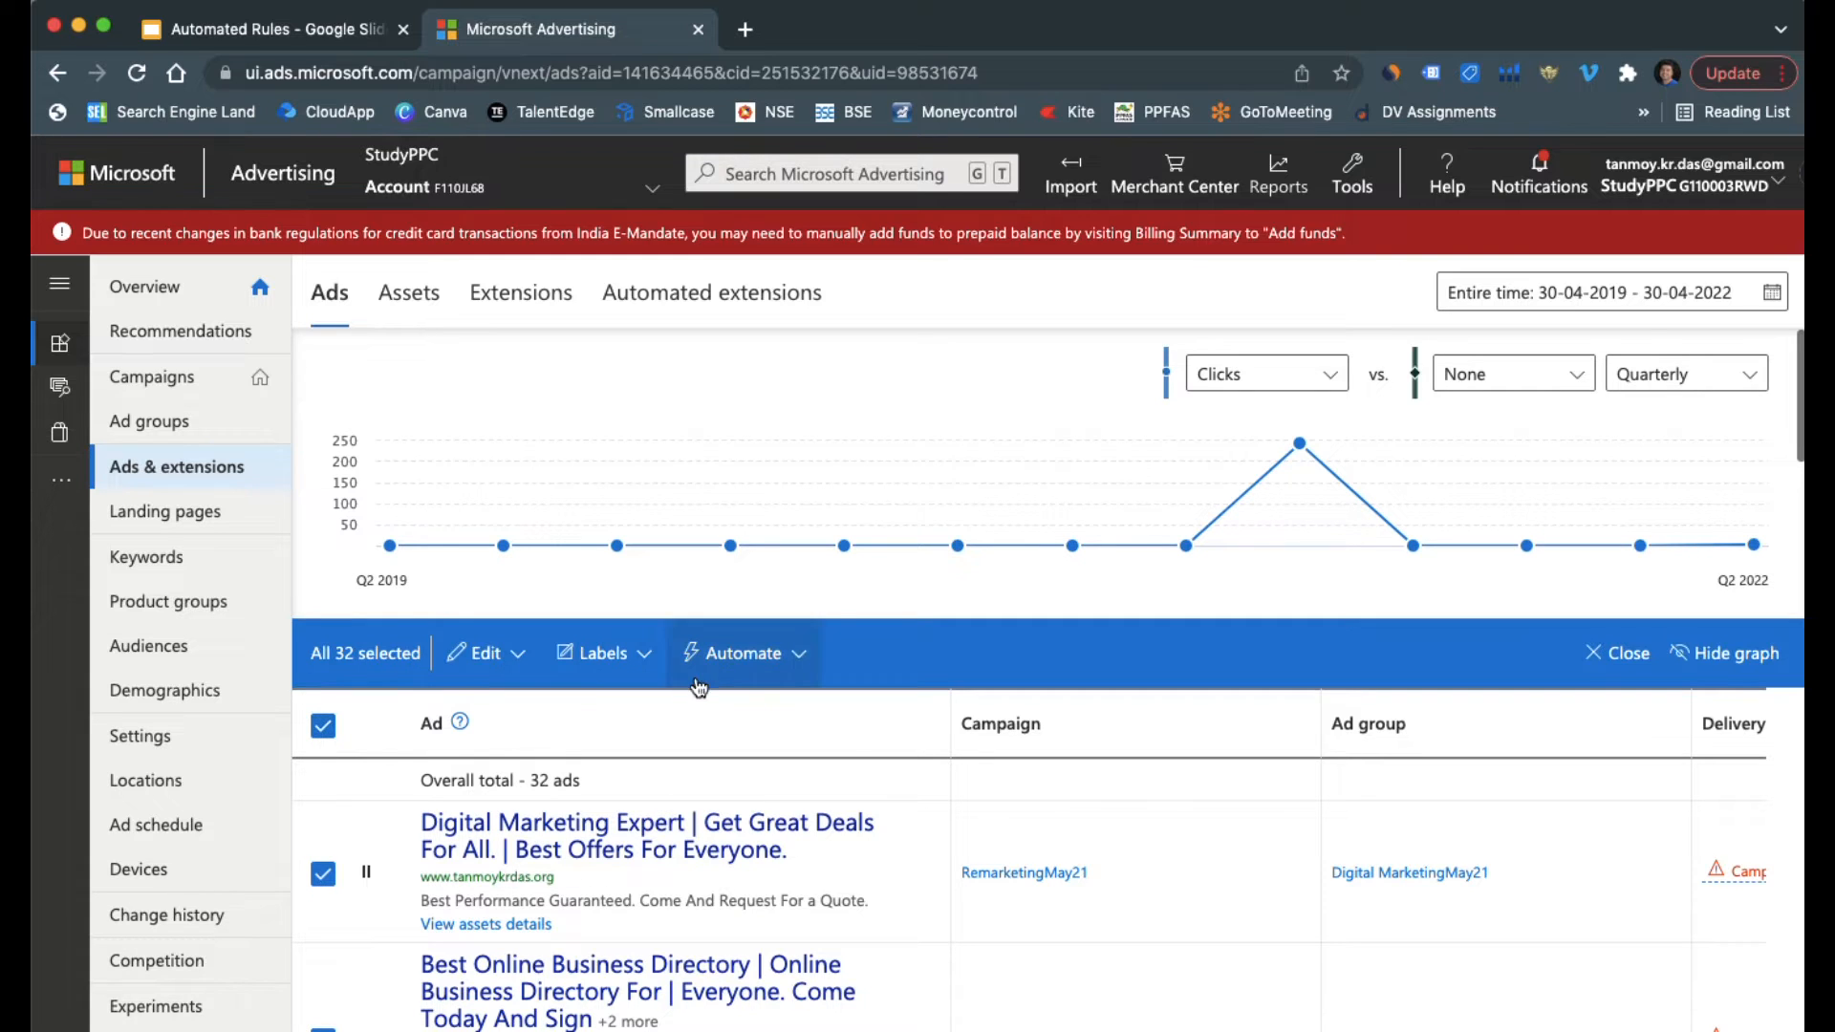
pyautogui.click(772, 678)
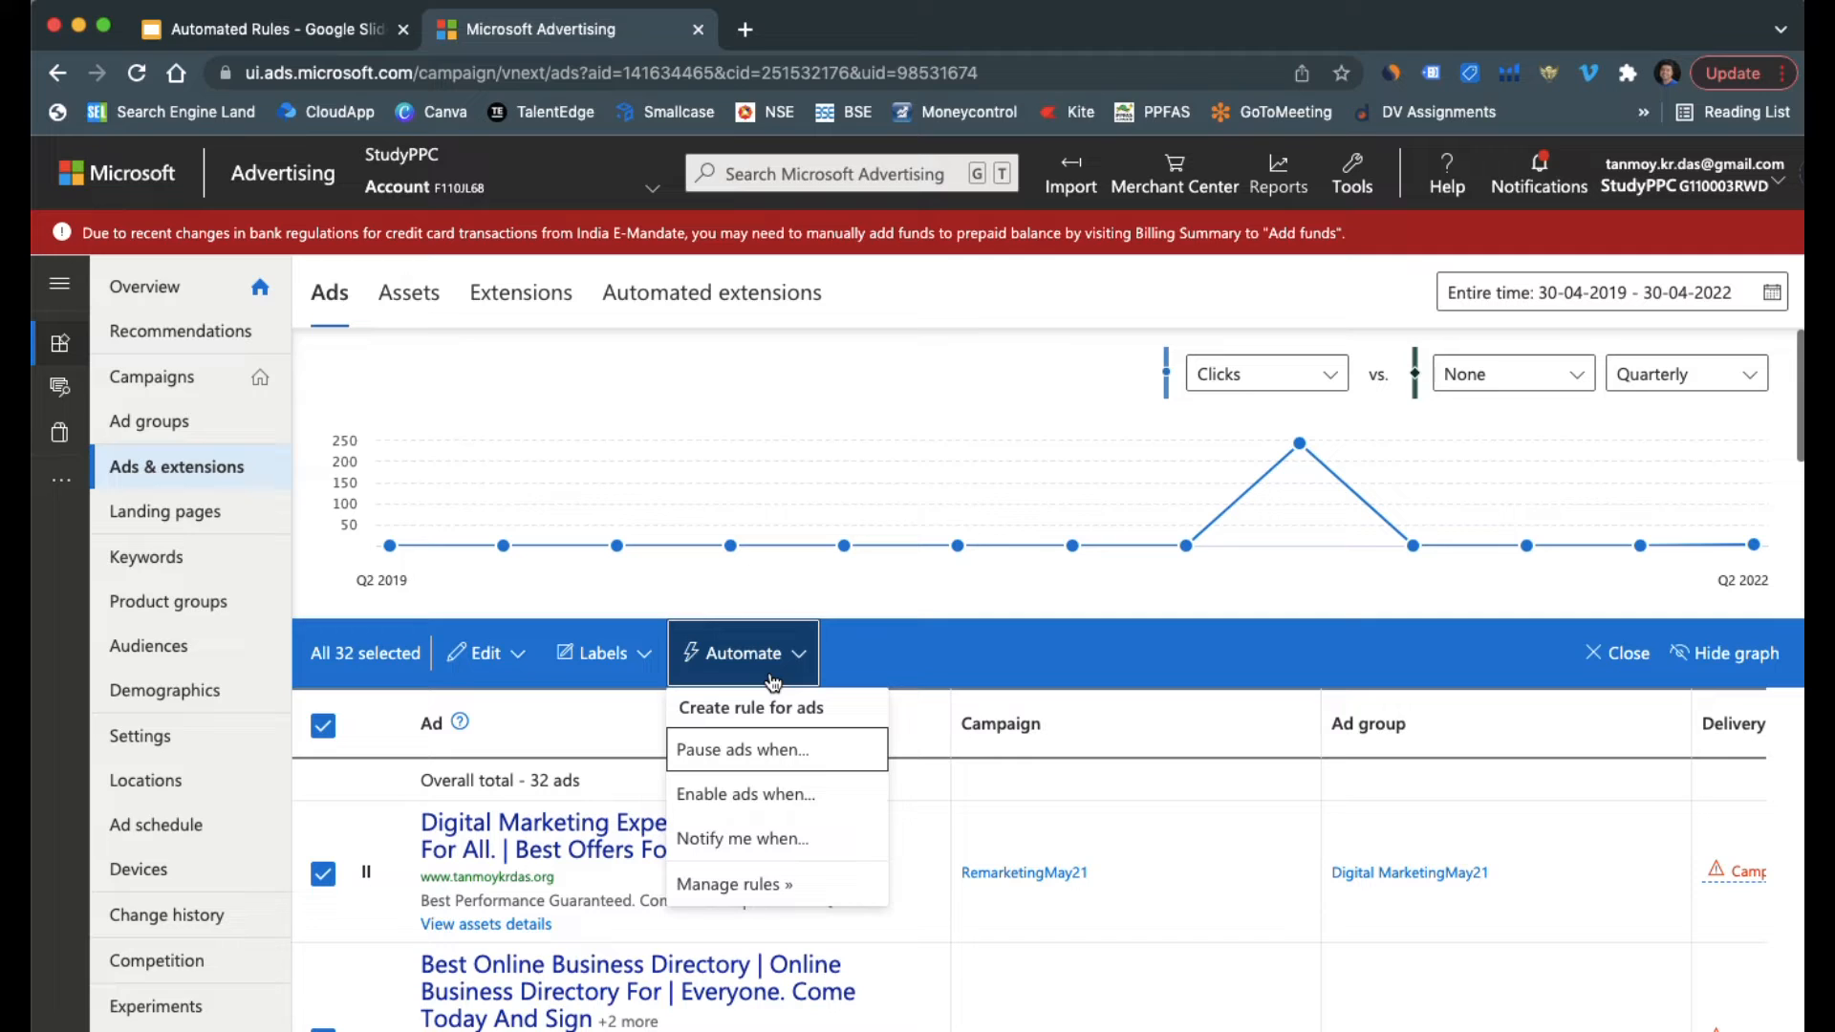
pyautogui.click(756, 754)
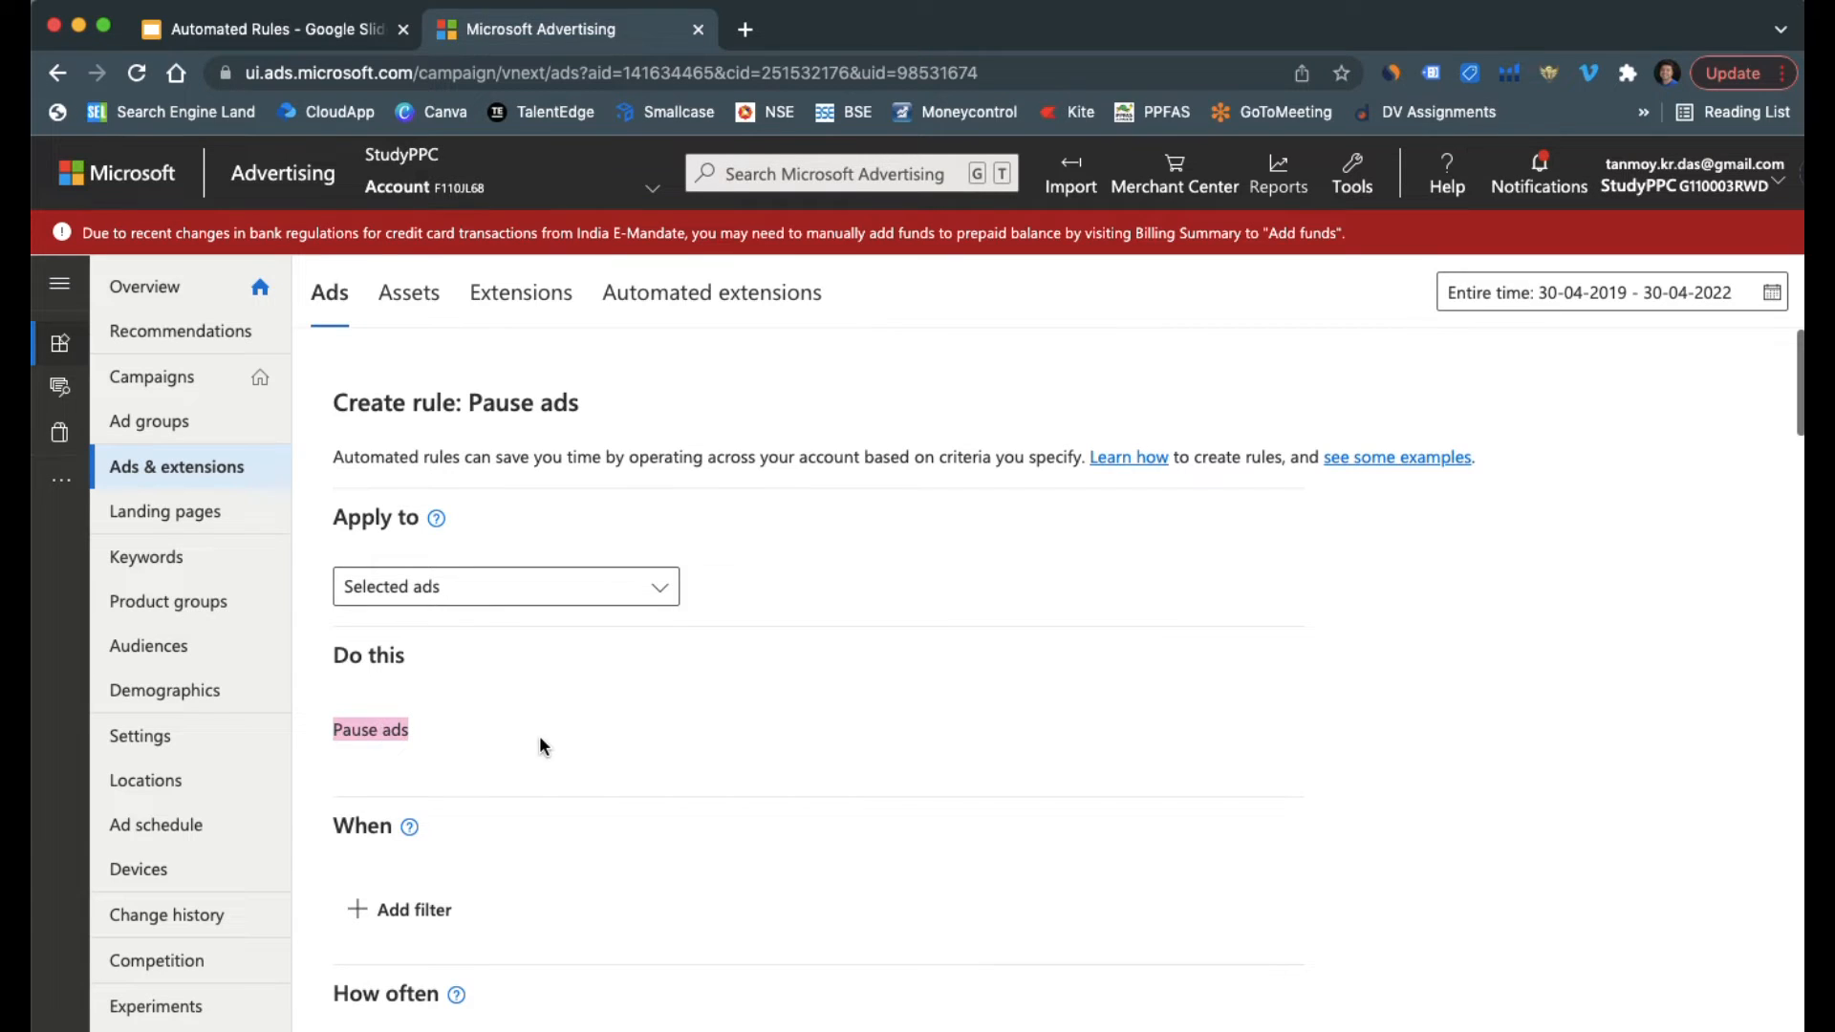
# Add a condition to the pause ads rule for CTR less than 1%
pyautogui.scroll(-3, 539, 746)
pyautogui.click(426, 773)
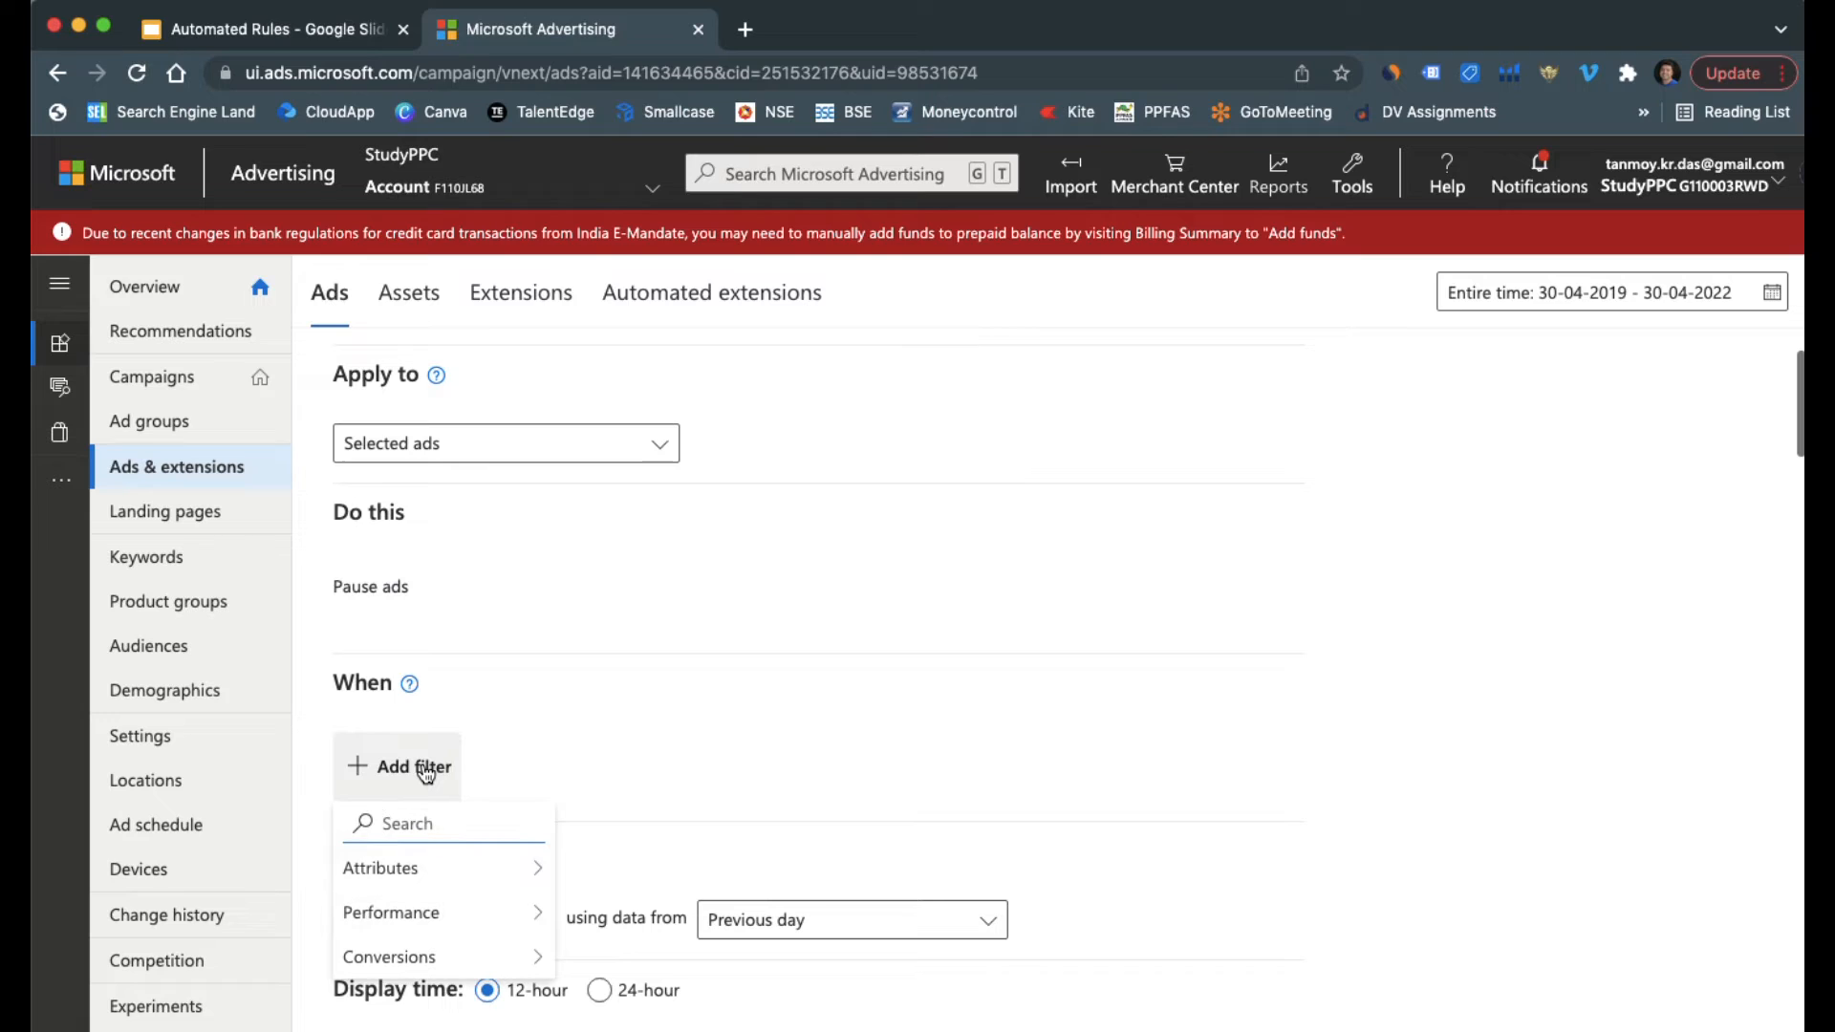
pyautogui.write('ctr')
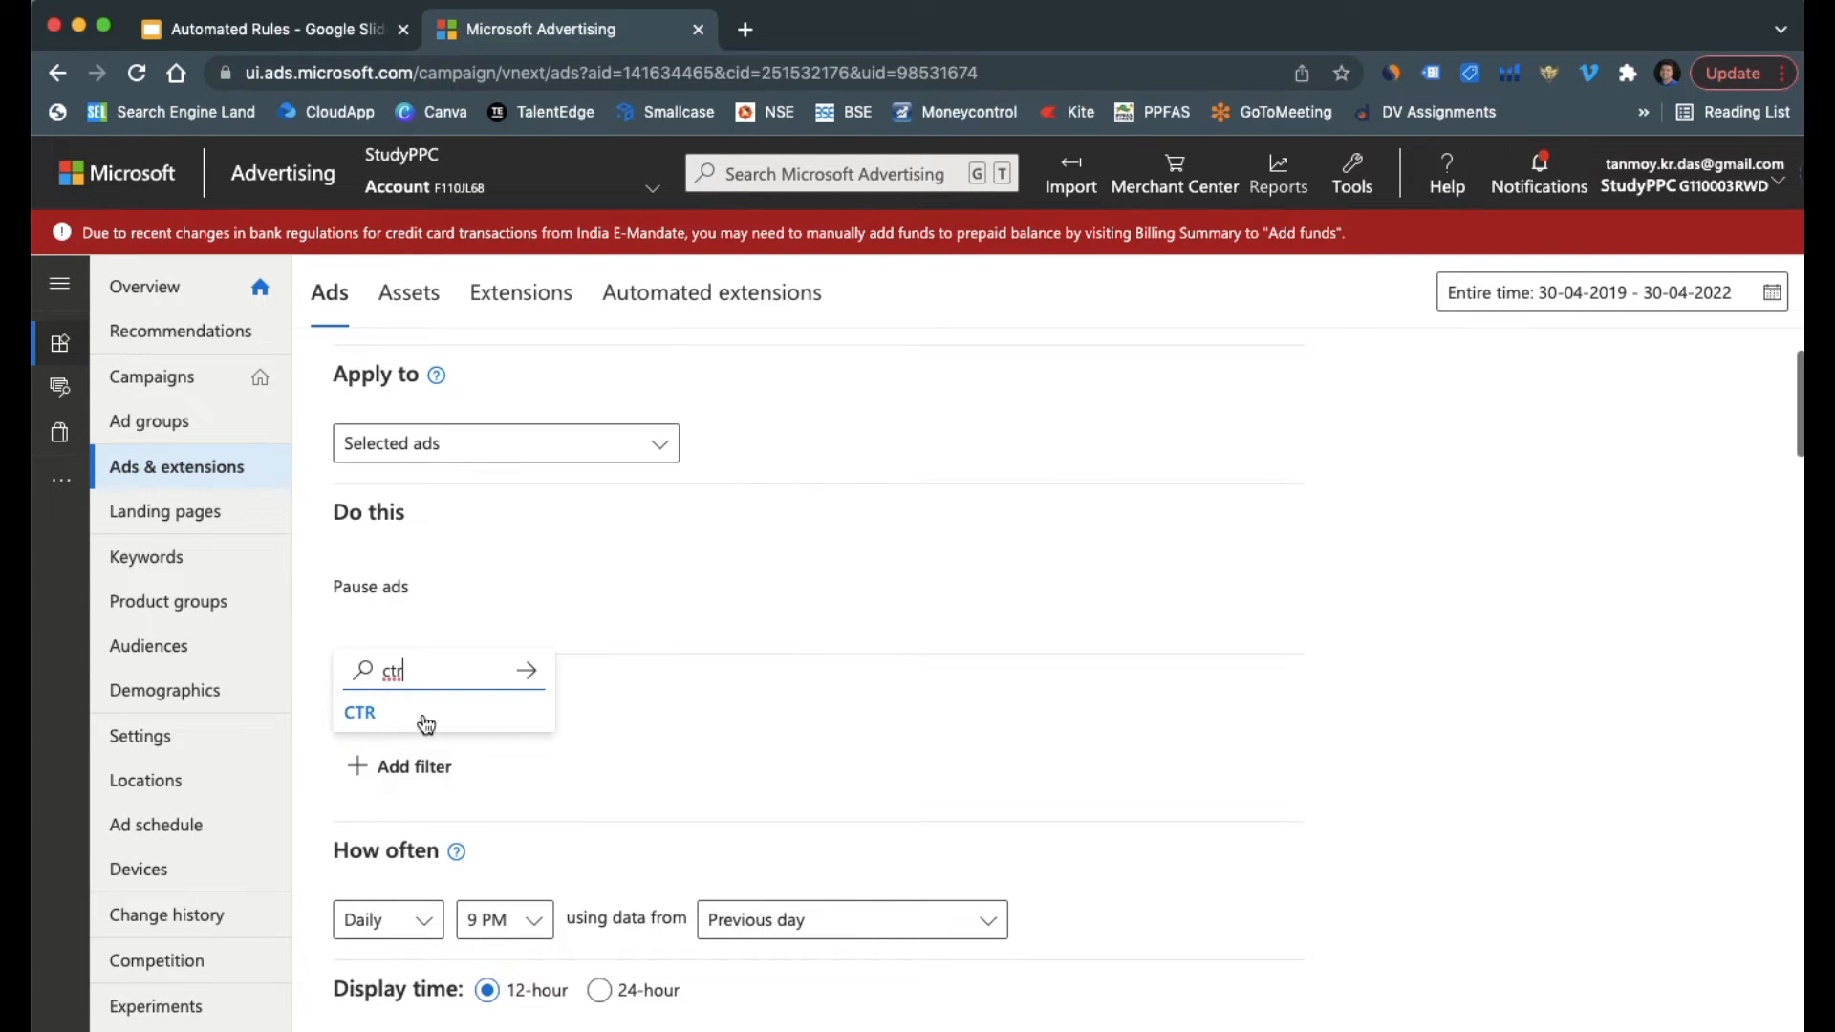
pyautogui.click(425, 716)
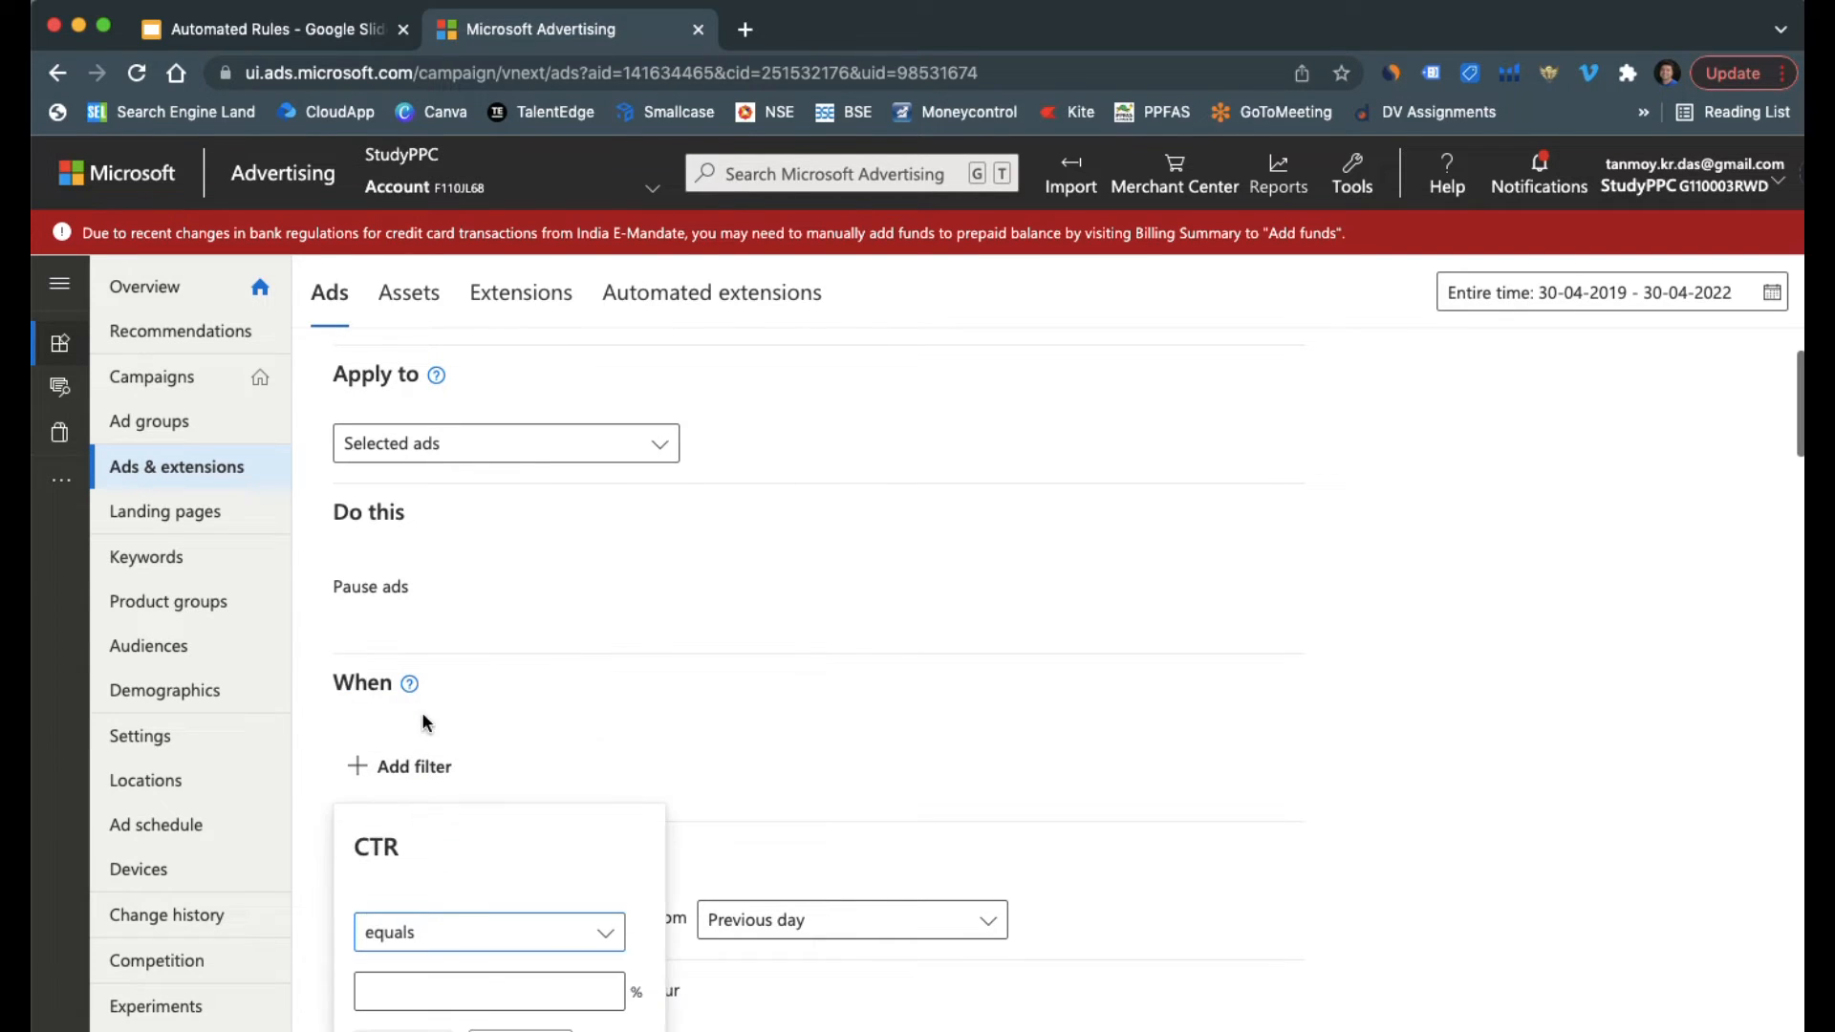
pyautogui.scroll(-2, 468, 923)
pyautogui.click(519, 816)
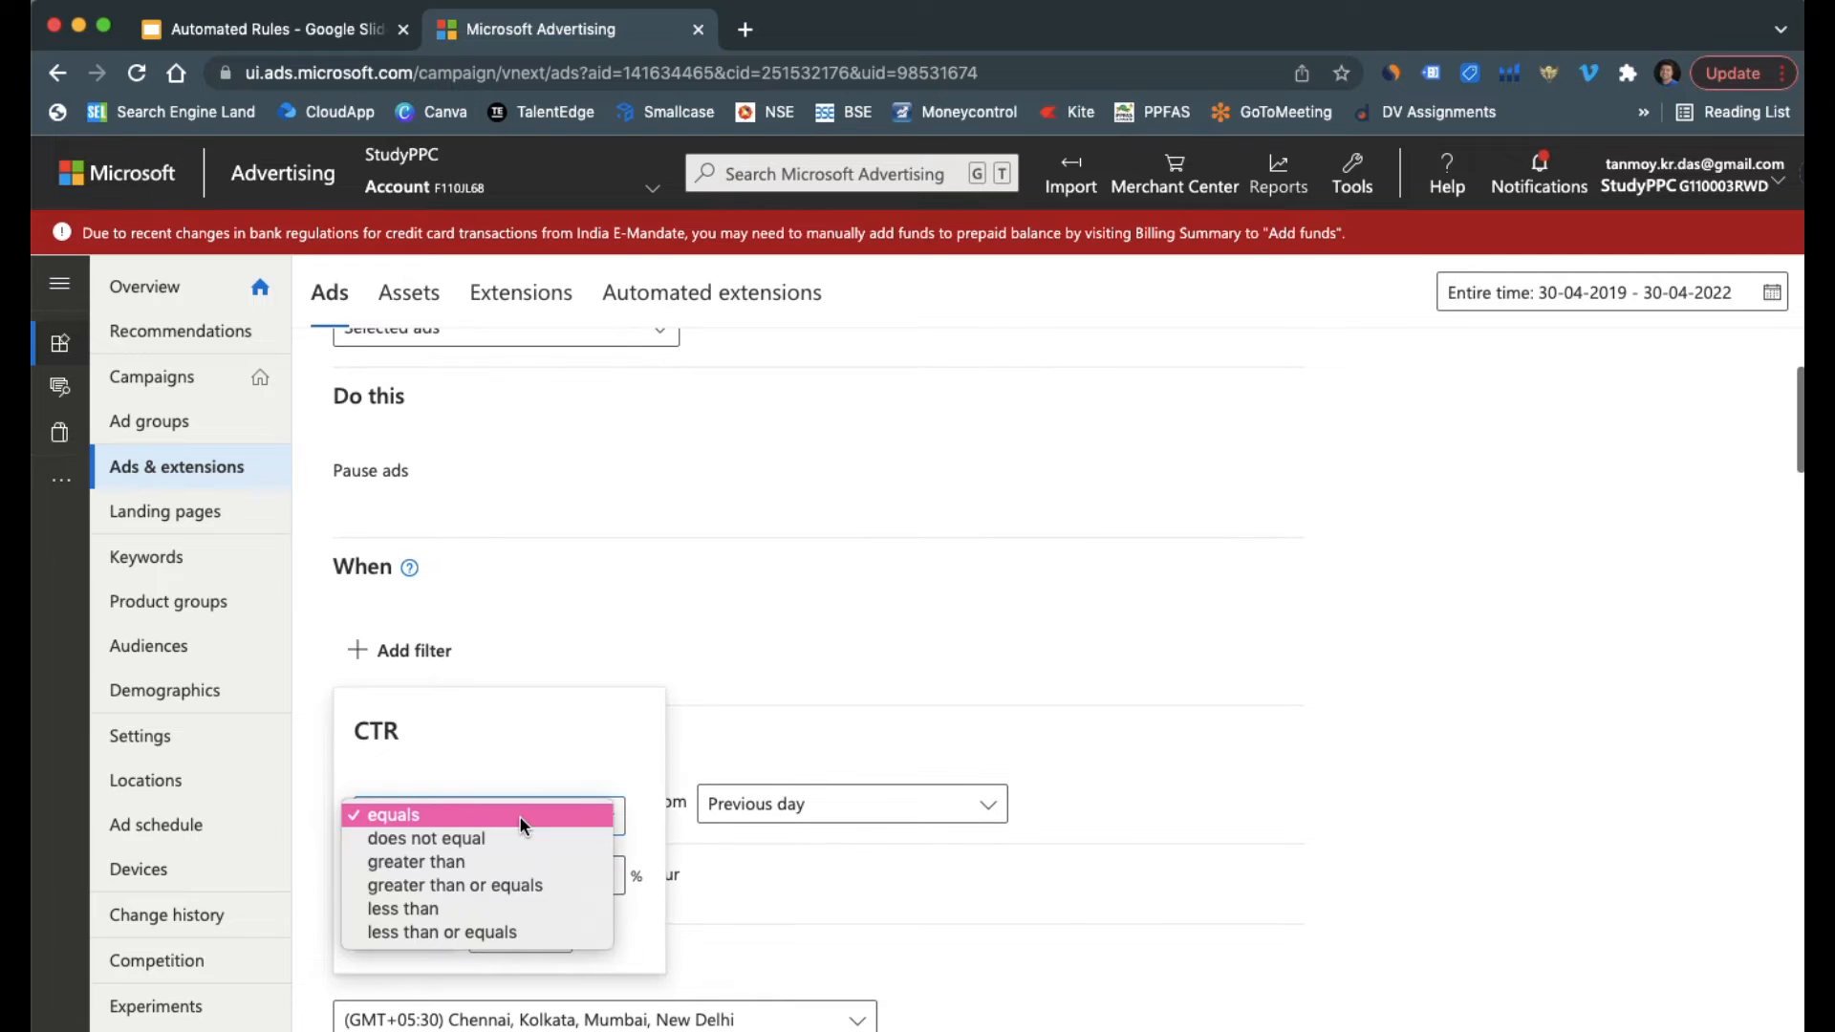
pyautogui.click(439, 902)
pyautogui.click(428, 879)
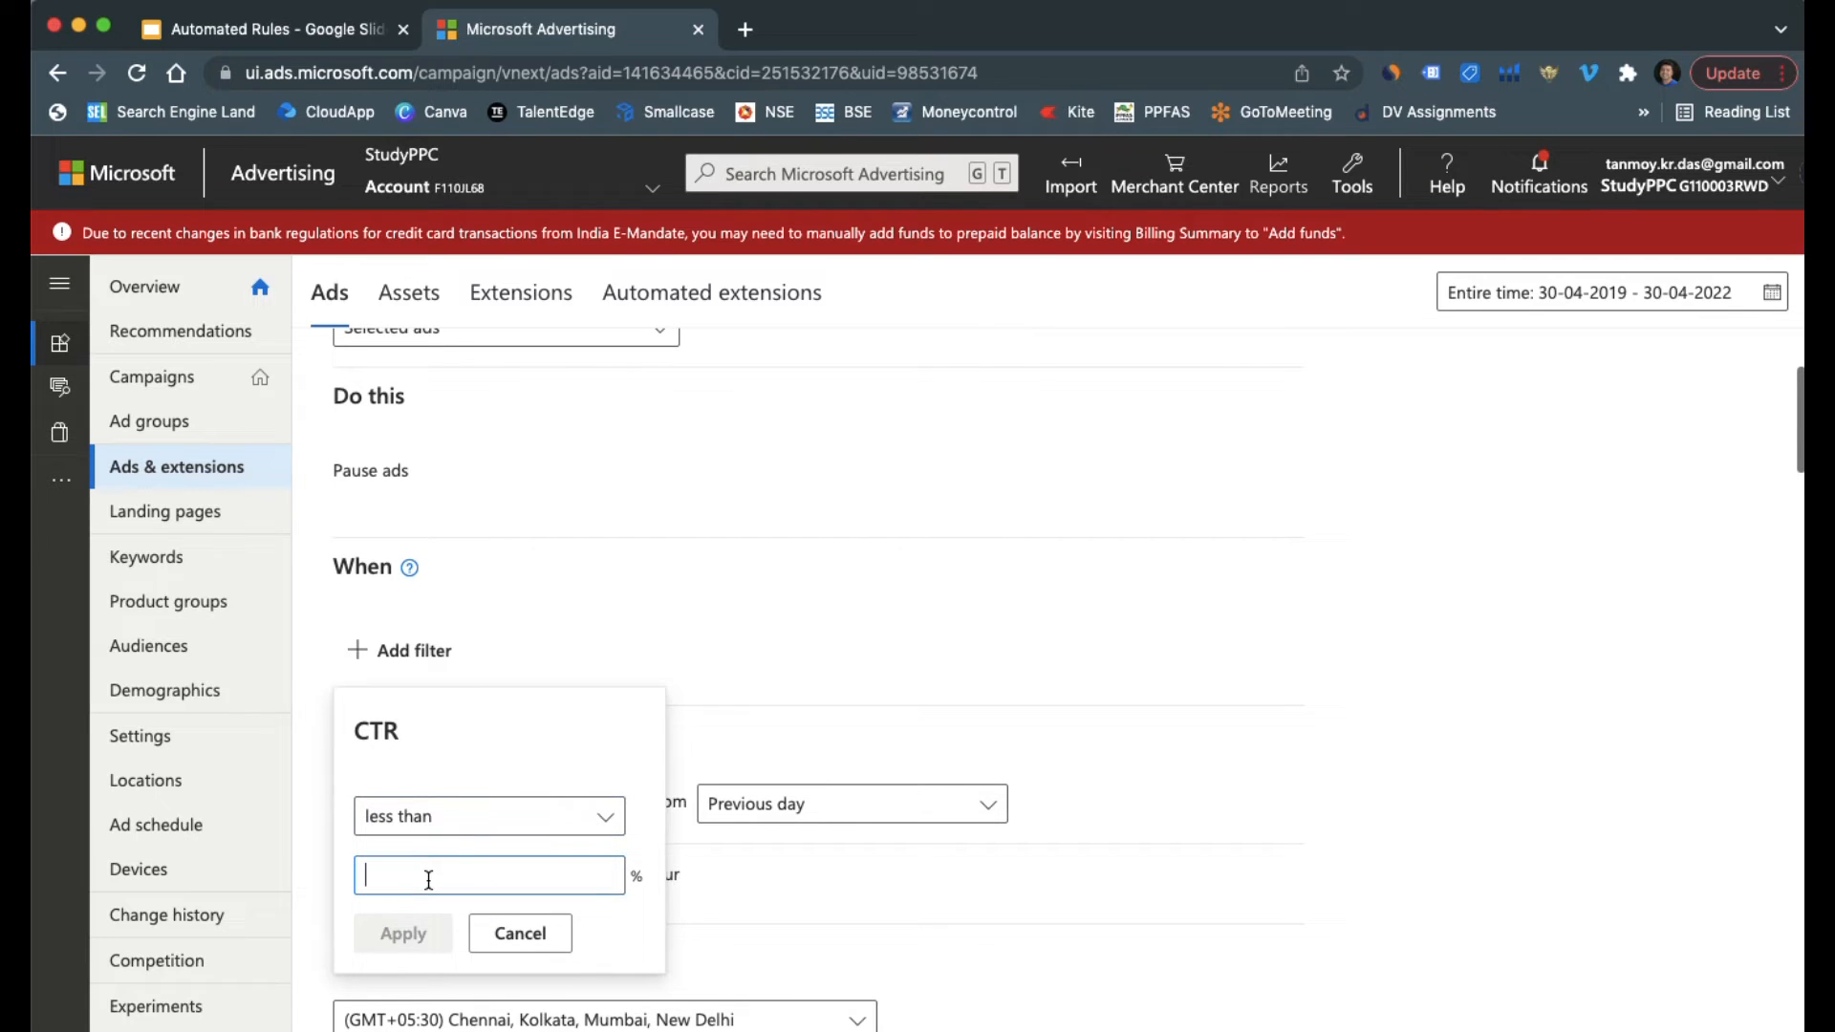
pyautogui.write('1')
pyautogui.click(401, 934)
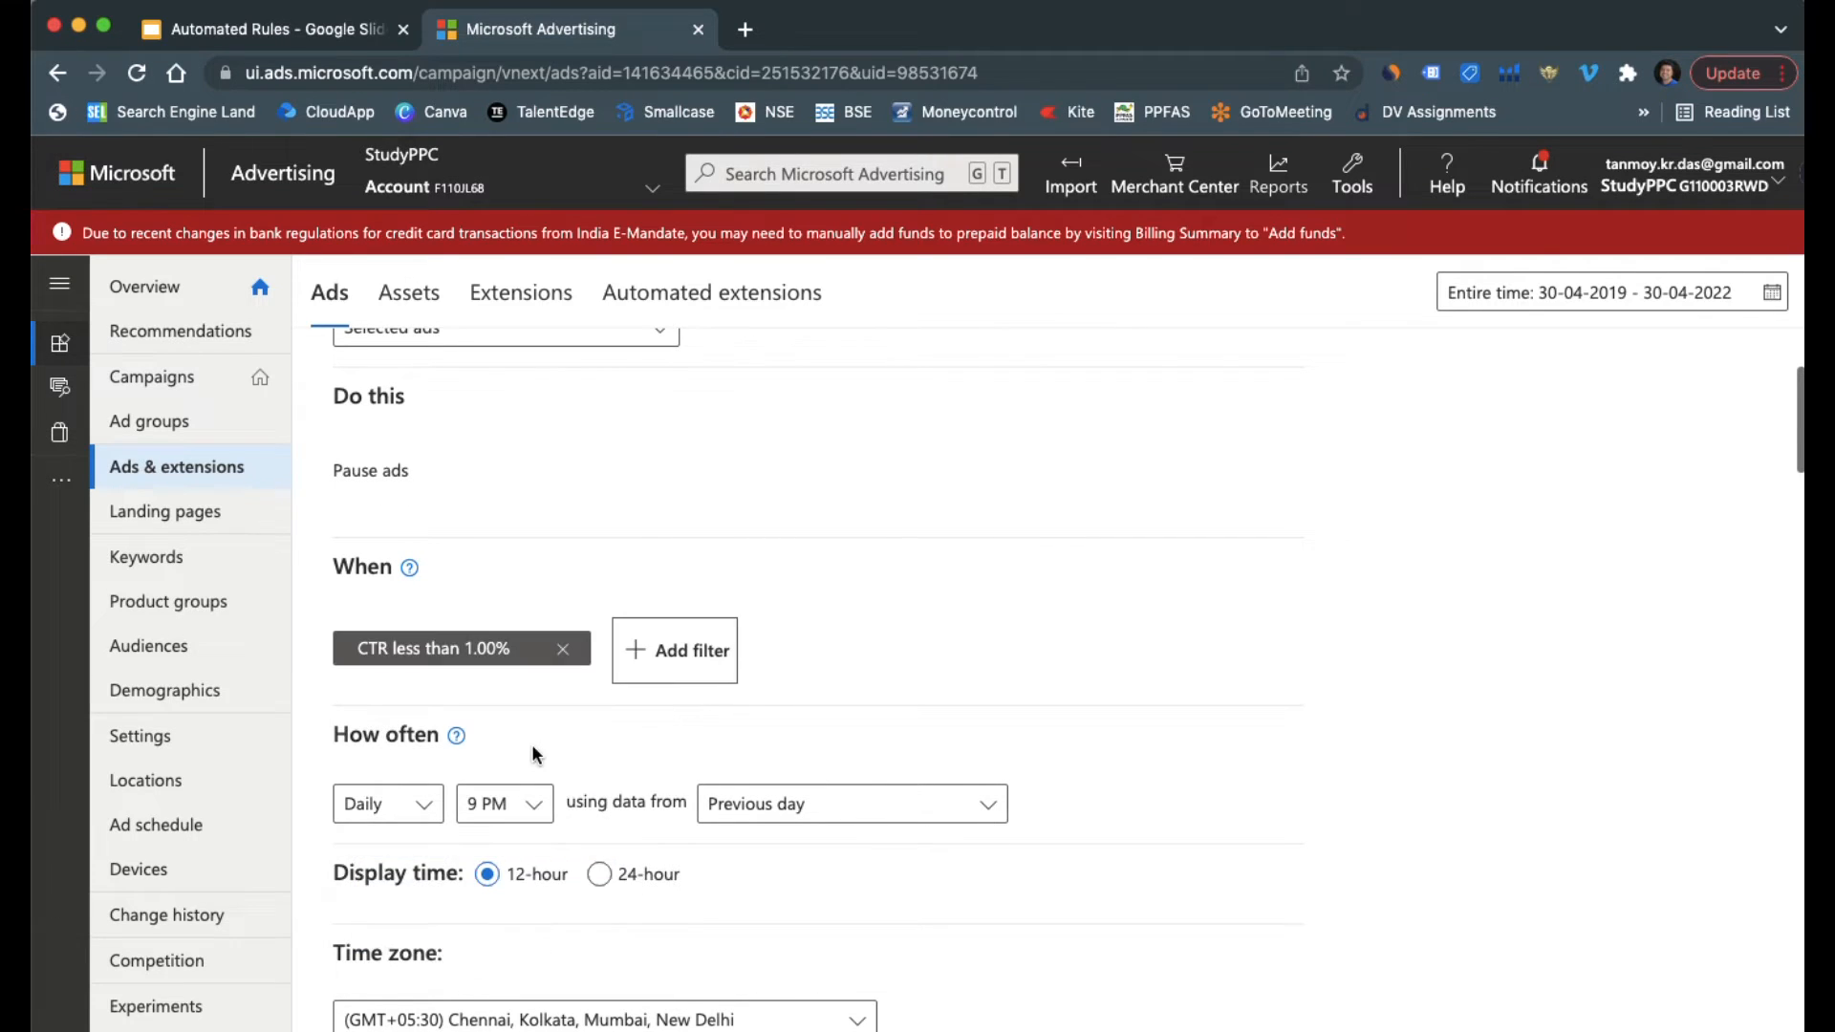
# Add a second condition to the pause ads rule for Clicks less than 5
pyautogui.click(676, 651)
pyautogui.write('click')
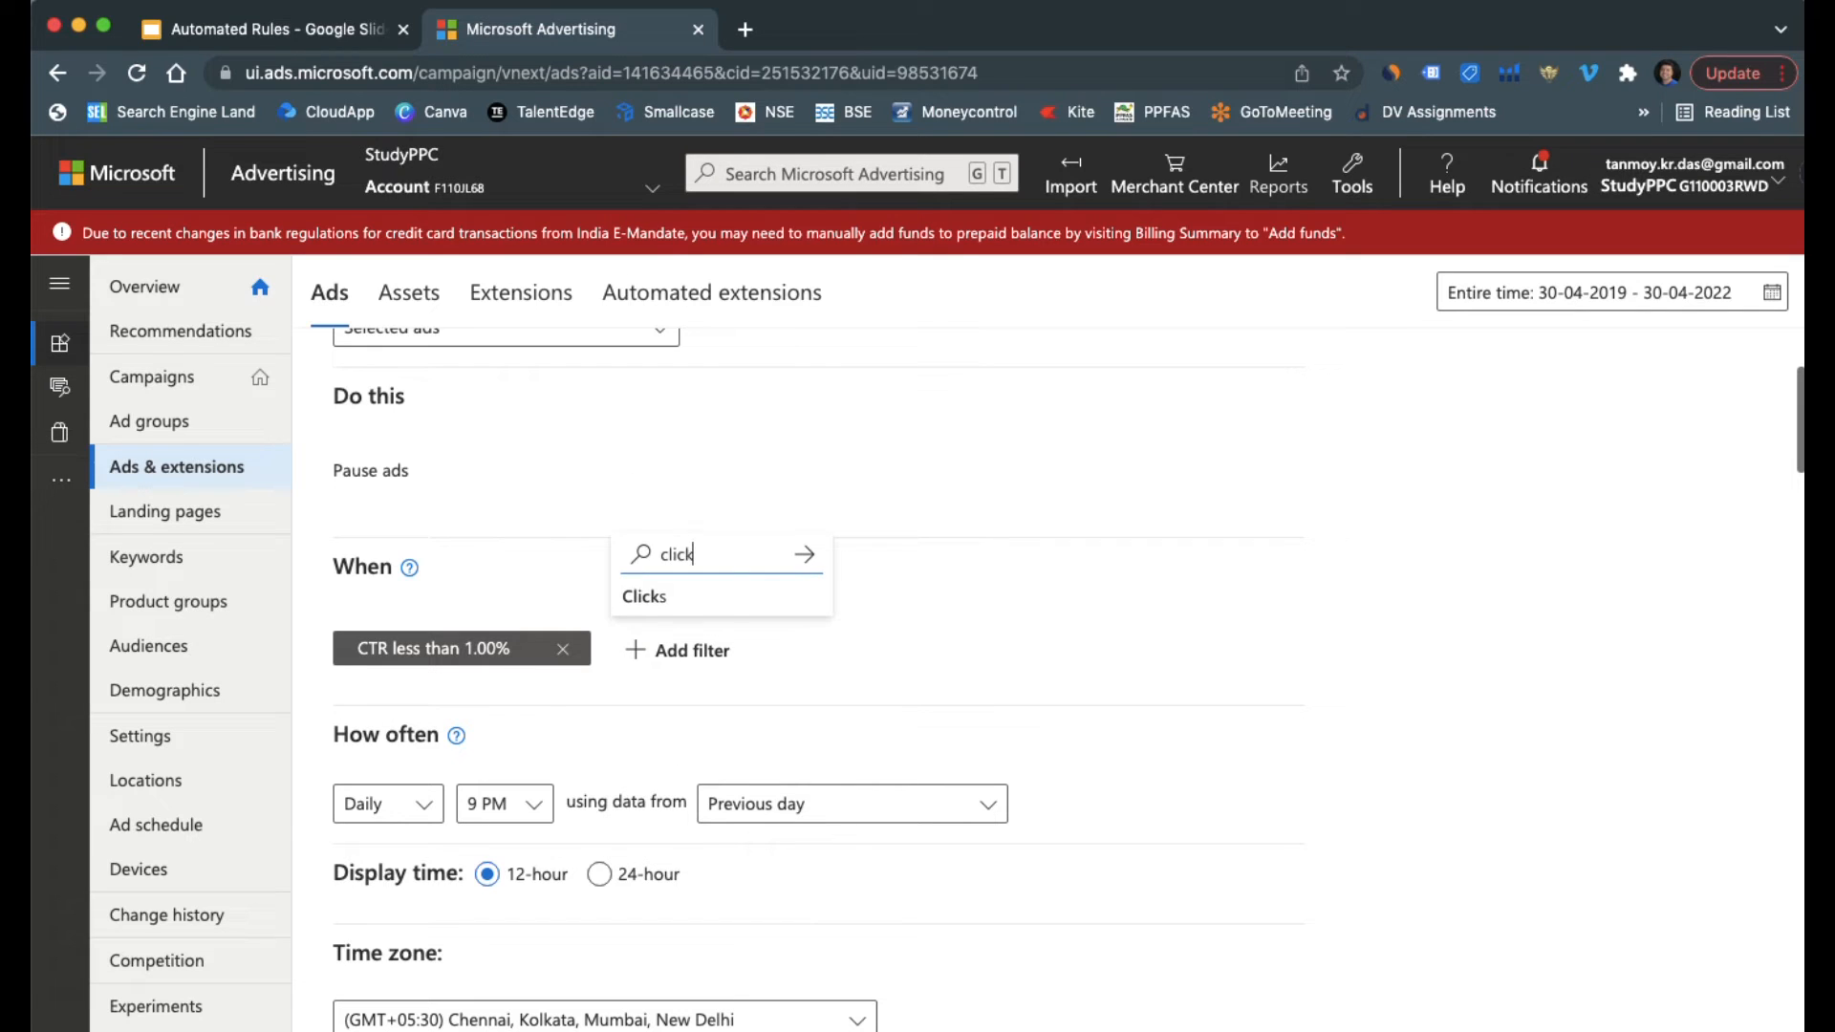
pyautogui.click(732, 600)
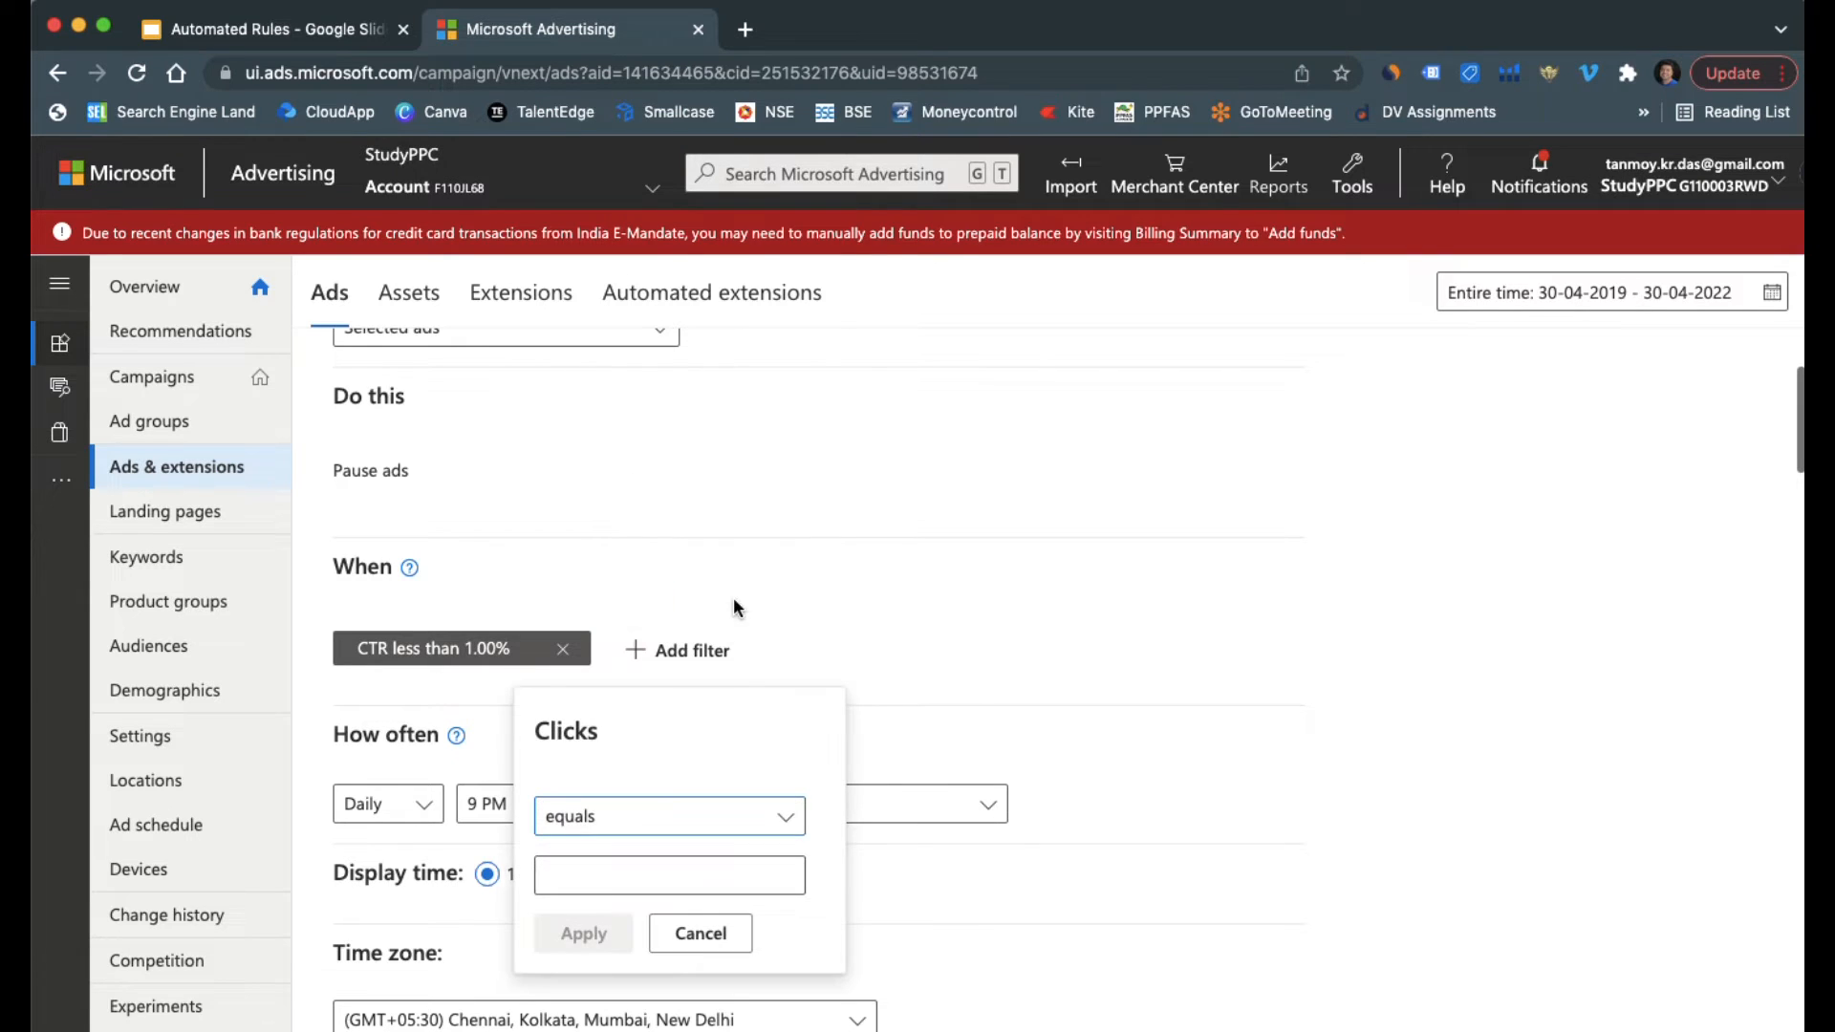
pyautogui.click(640, 807)
pyautogui.click(615, 904)
pyautogui.click(605, 885)
pyautogui.write('5')
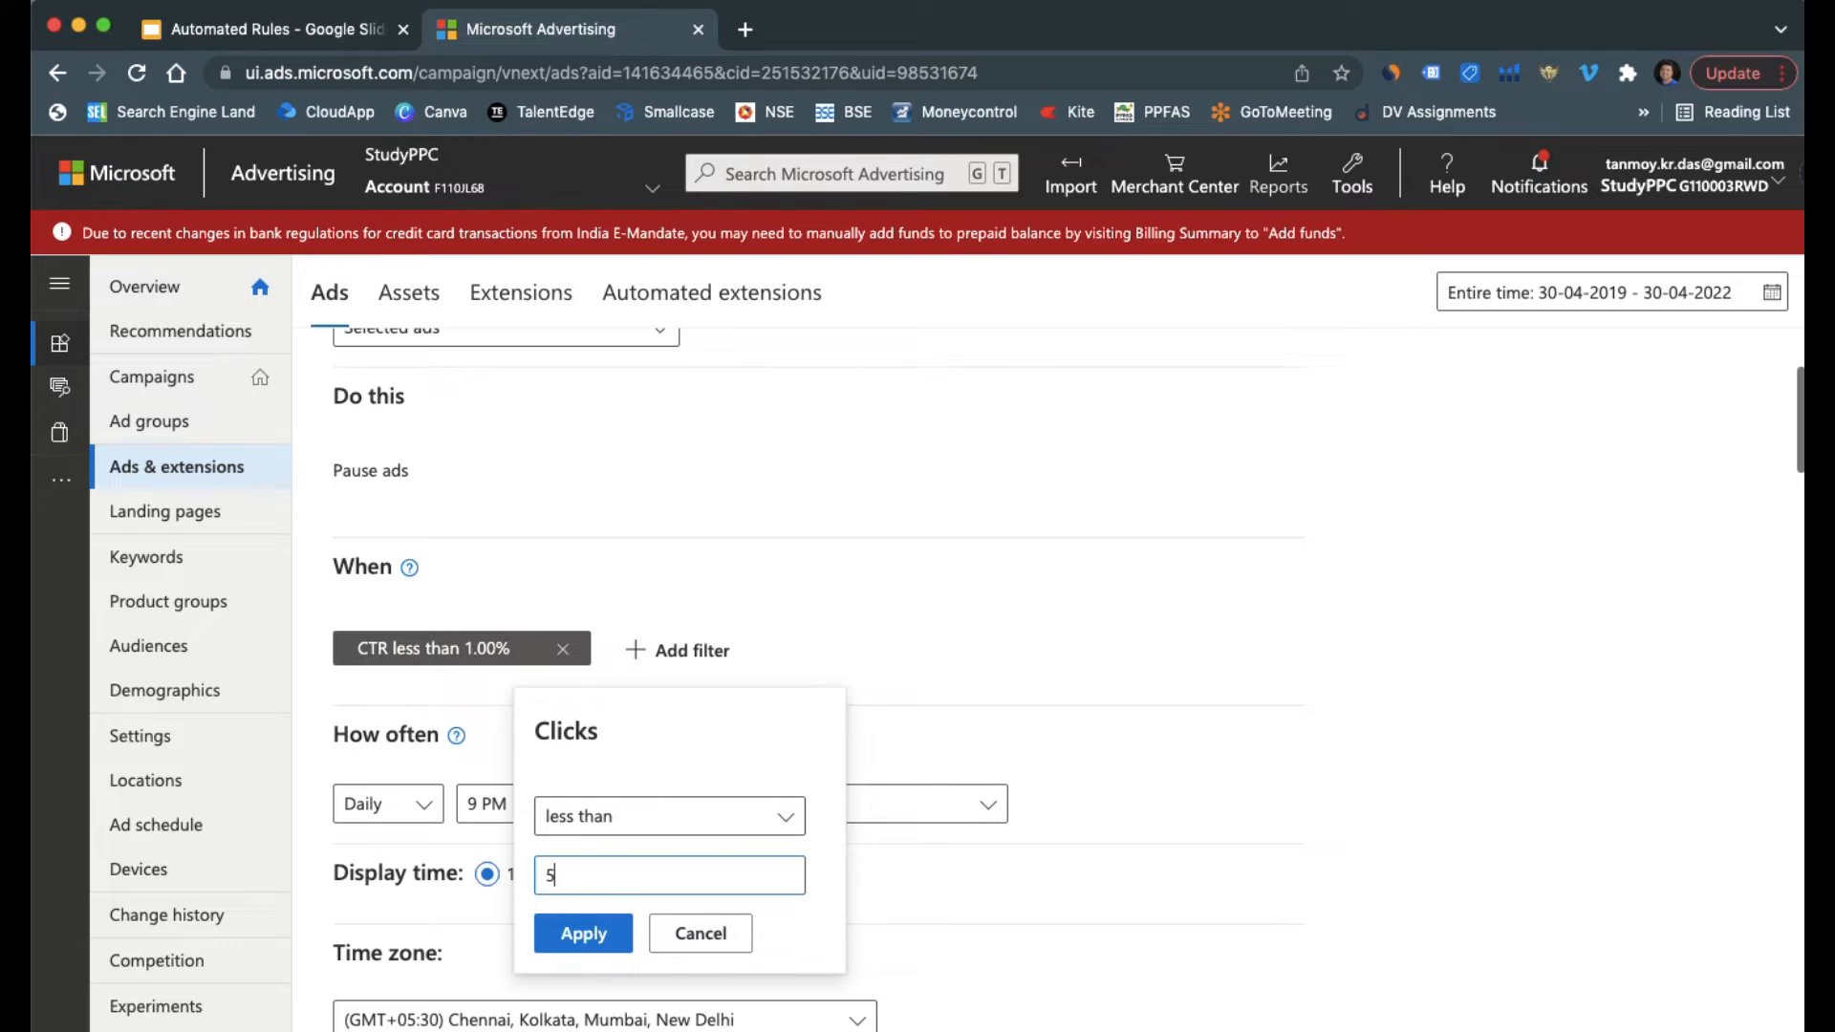
pyautogui.click(583, 933)
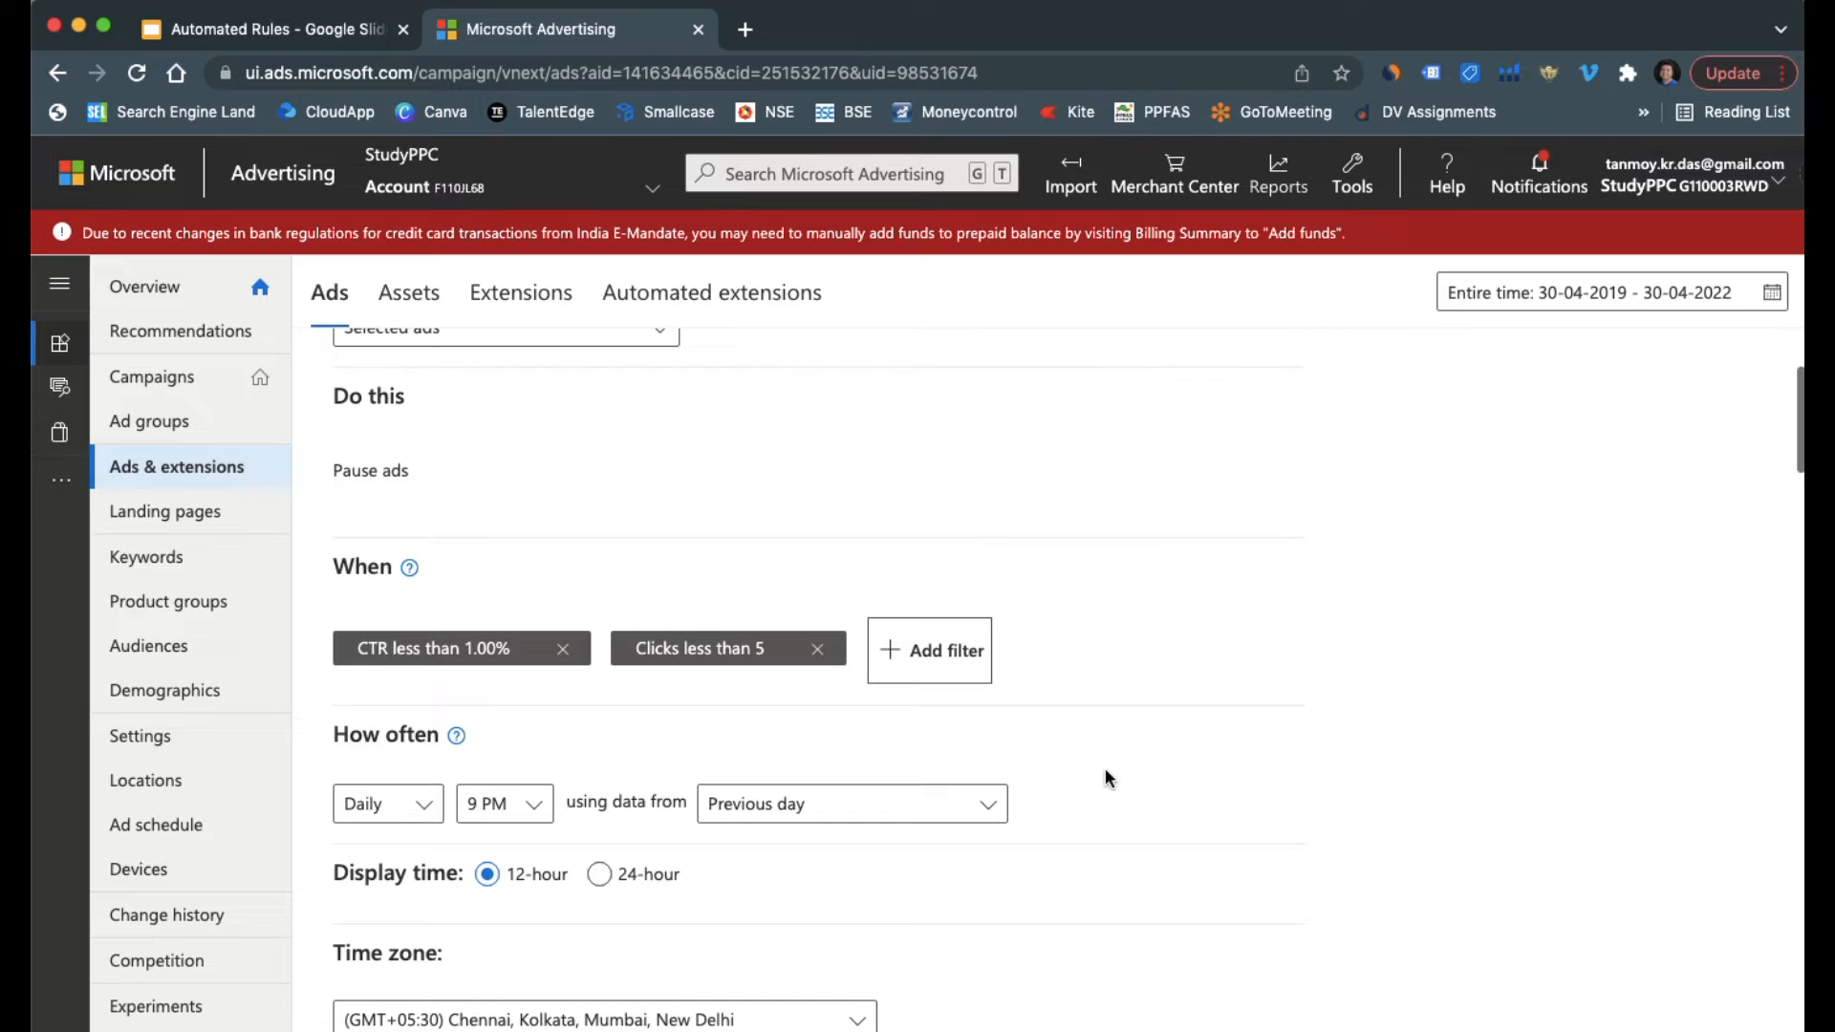
# Replace the default name of the pause ads rule with "Ads Rule"
pyautogui.scroll(-5, 1109, 779)
pyautogui.click(468, 821)
pyautogui.press('BackSpace')
pyautogui.press('BackSpace')
pyautogui.press('BackSpace')
pyautogui.press('BackSpace')
pyautogui.press('BackSpace')
pyautogui.press('BackSpace')
pyautogui.press('BackSpace')
pyautogui.press('BackSpace')
pyautogui.press('BackSpace')
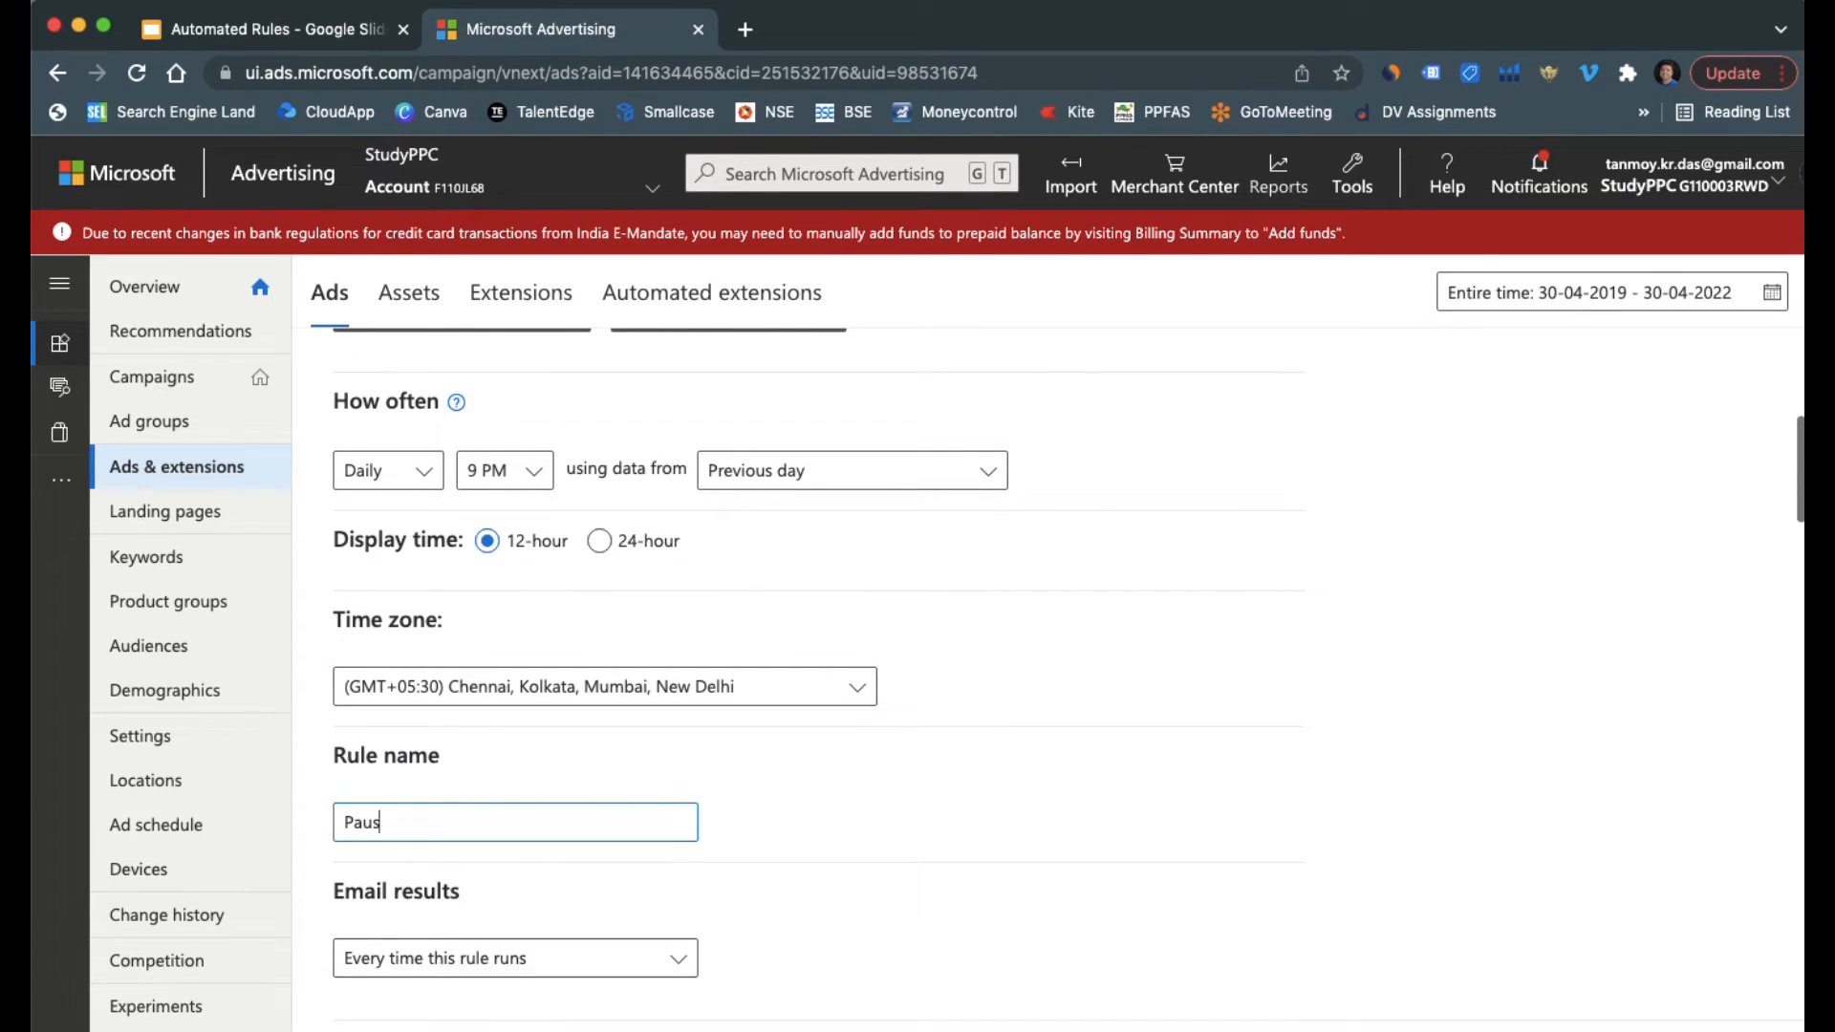
pyautogui.write('Ads Rule')
pyautogui.scroll(-3, 728, 768)
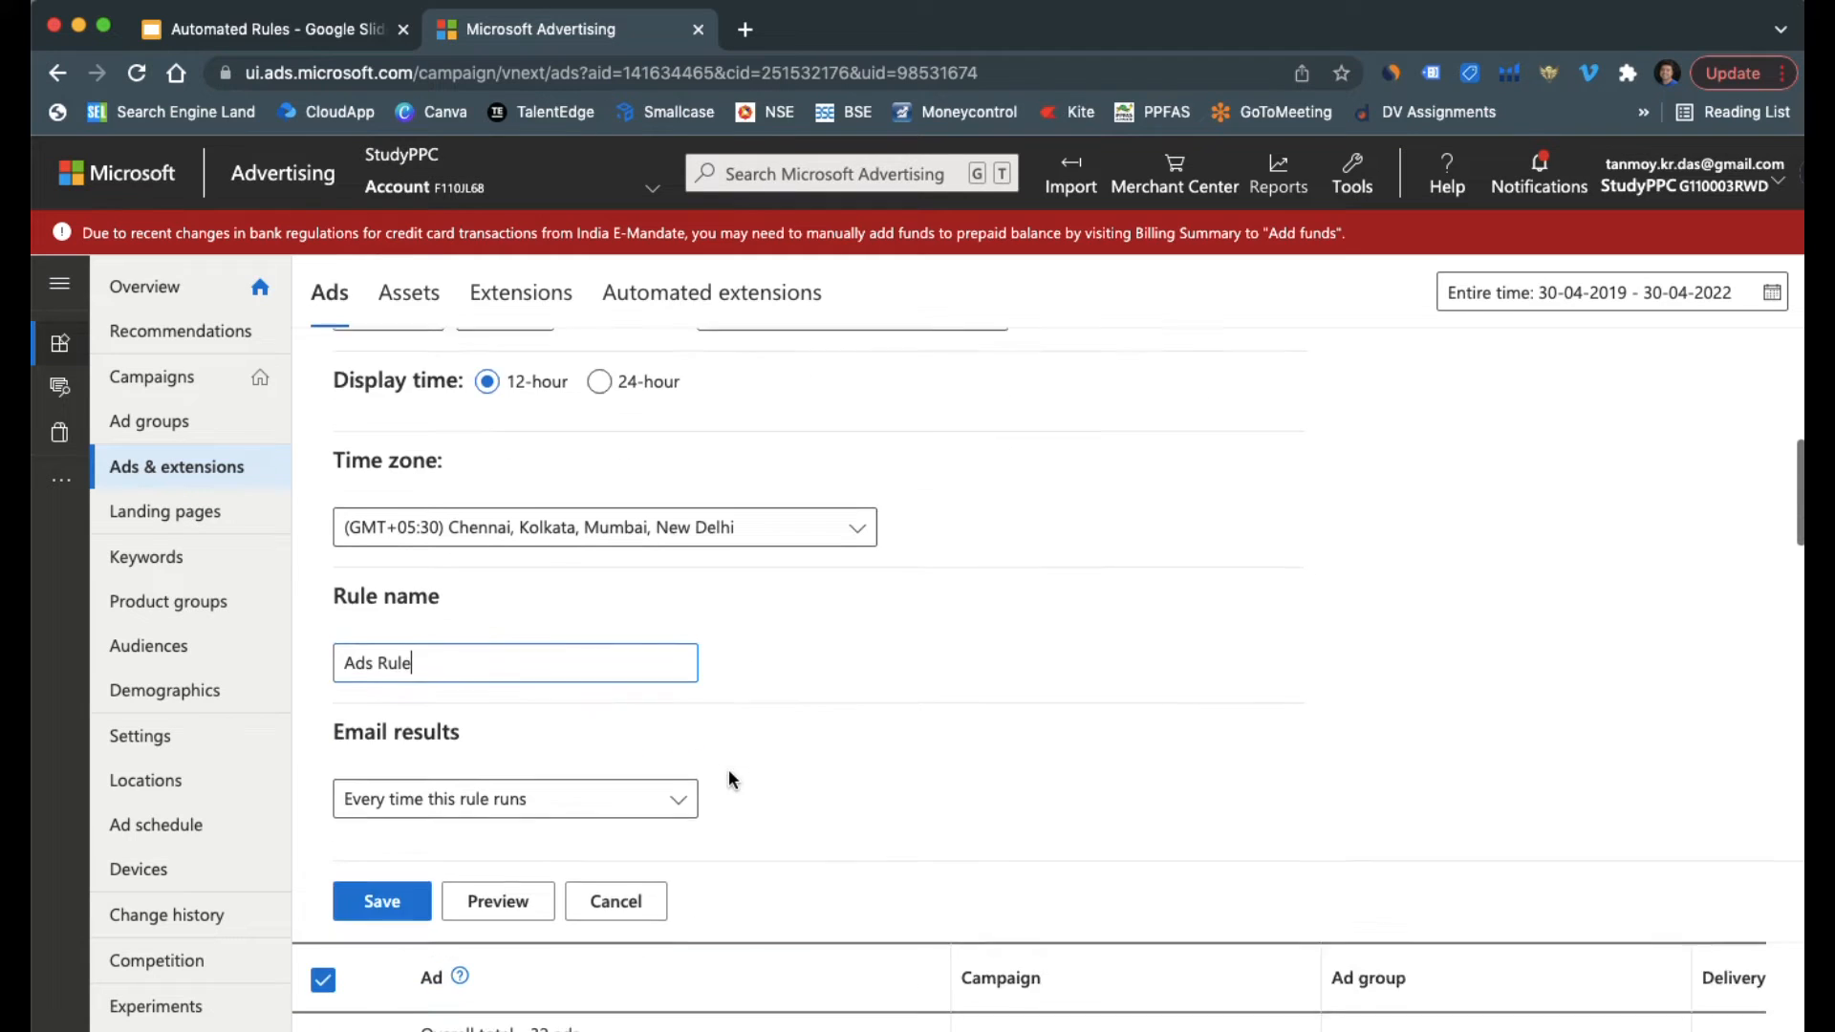
# Save the ads rule, and start a rule that changes current bids for all keywords shown on the keywords page
pyautogui.click(397, 892)
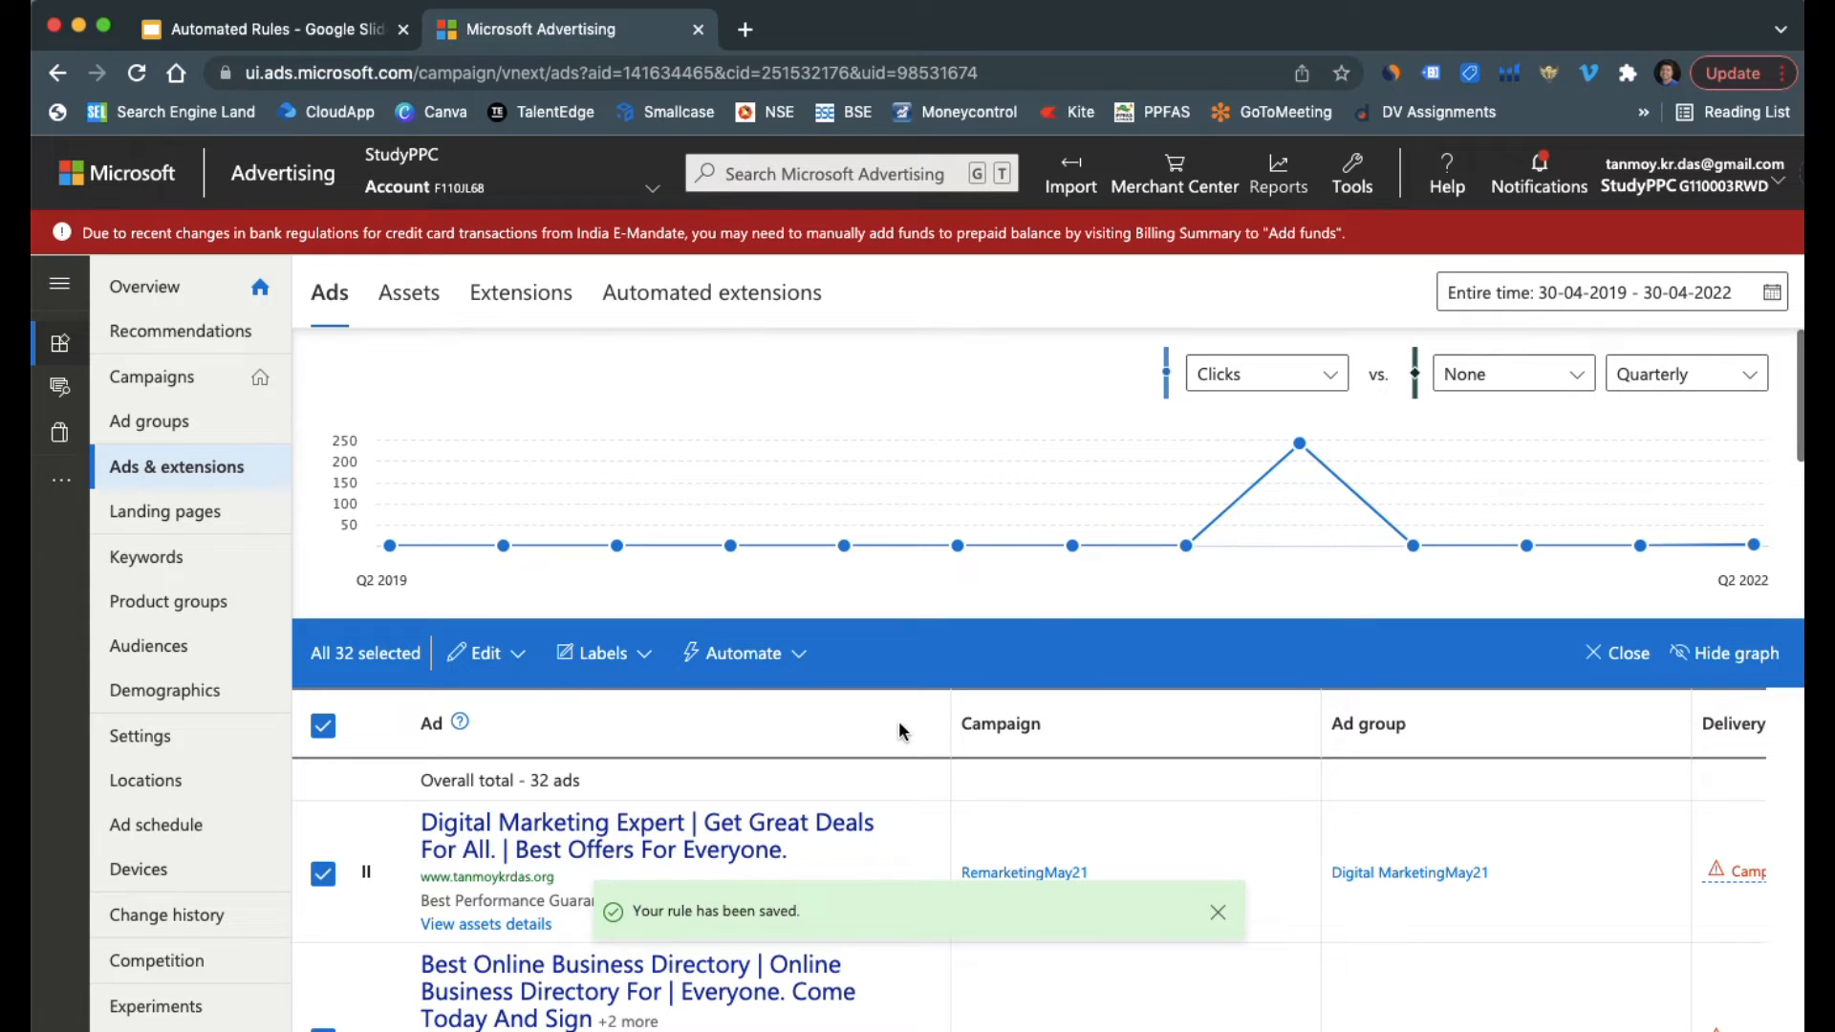
pyautogui.click(203, 565)
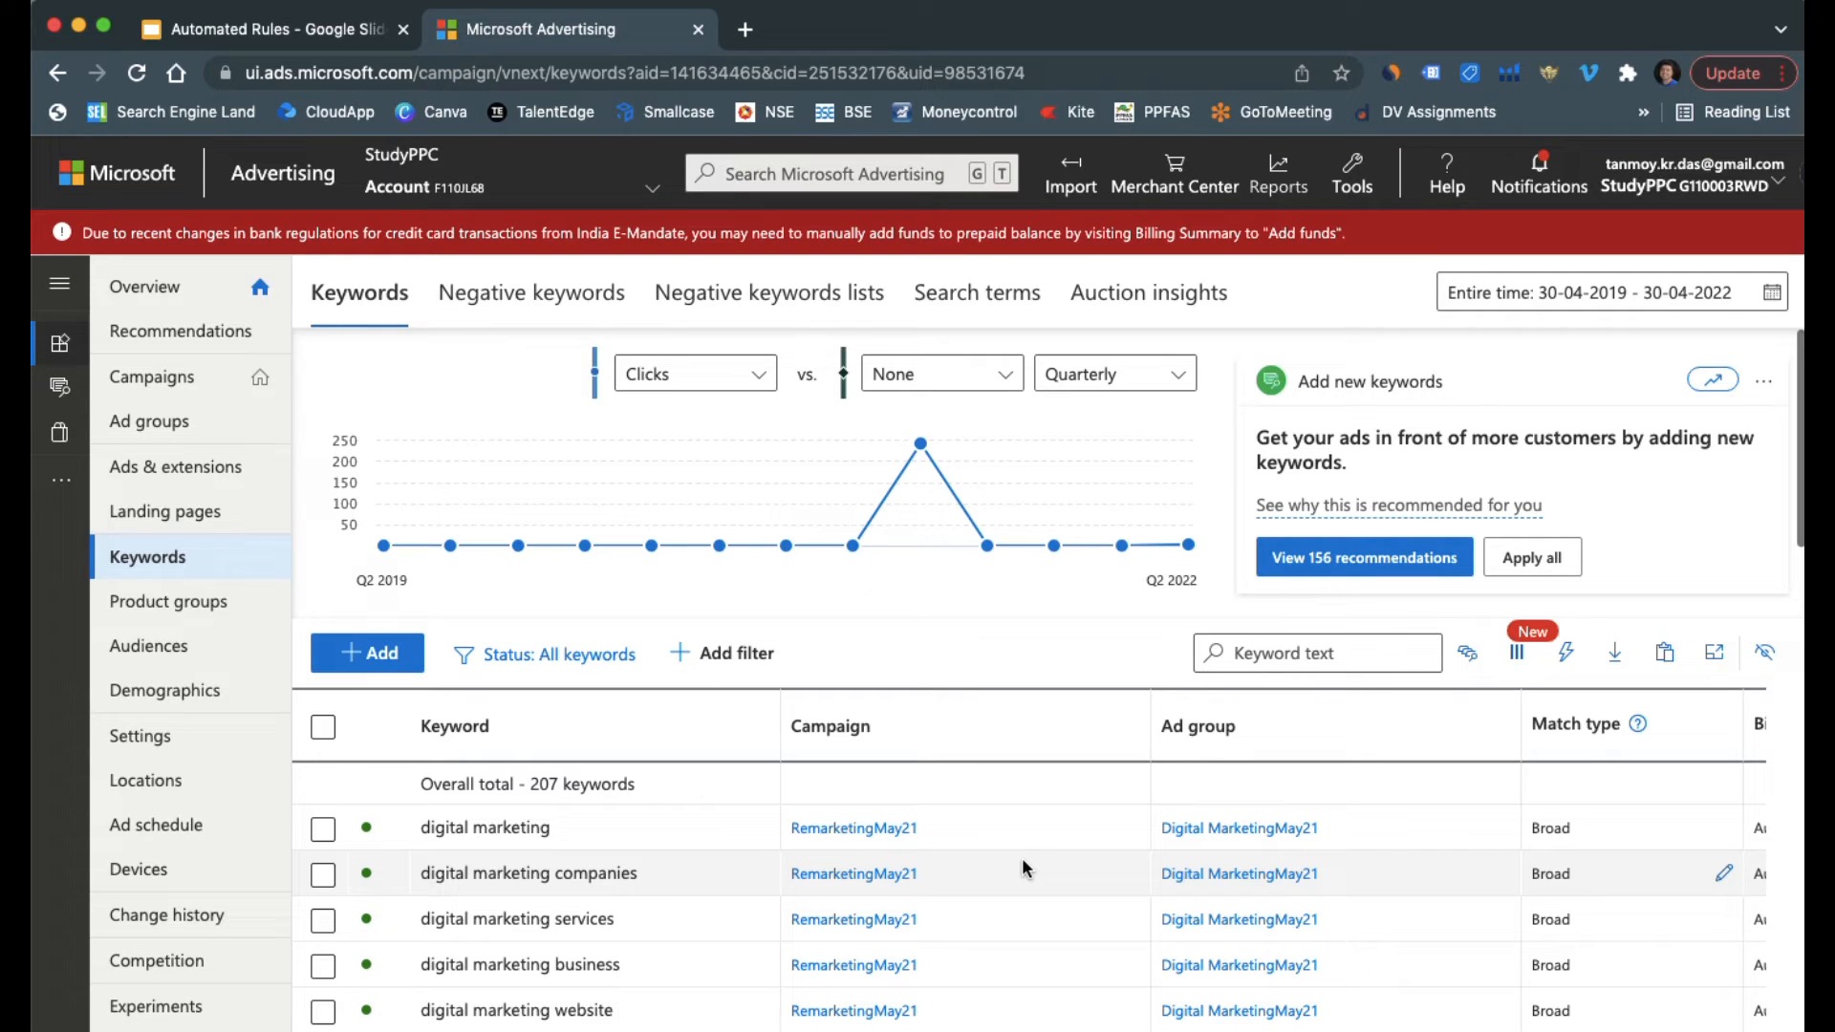
pyautogui.click(323, 728)
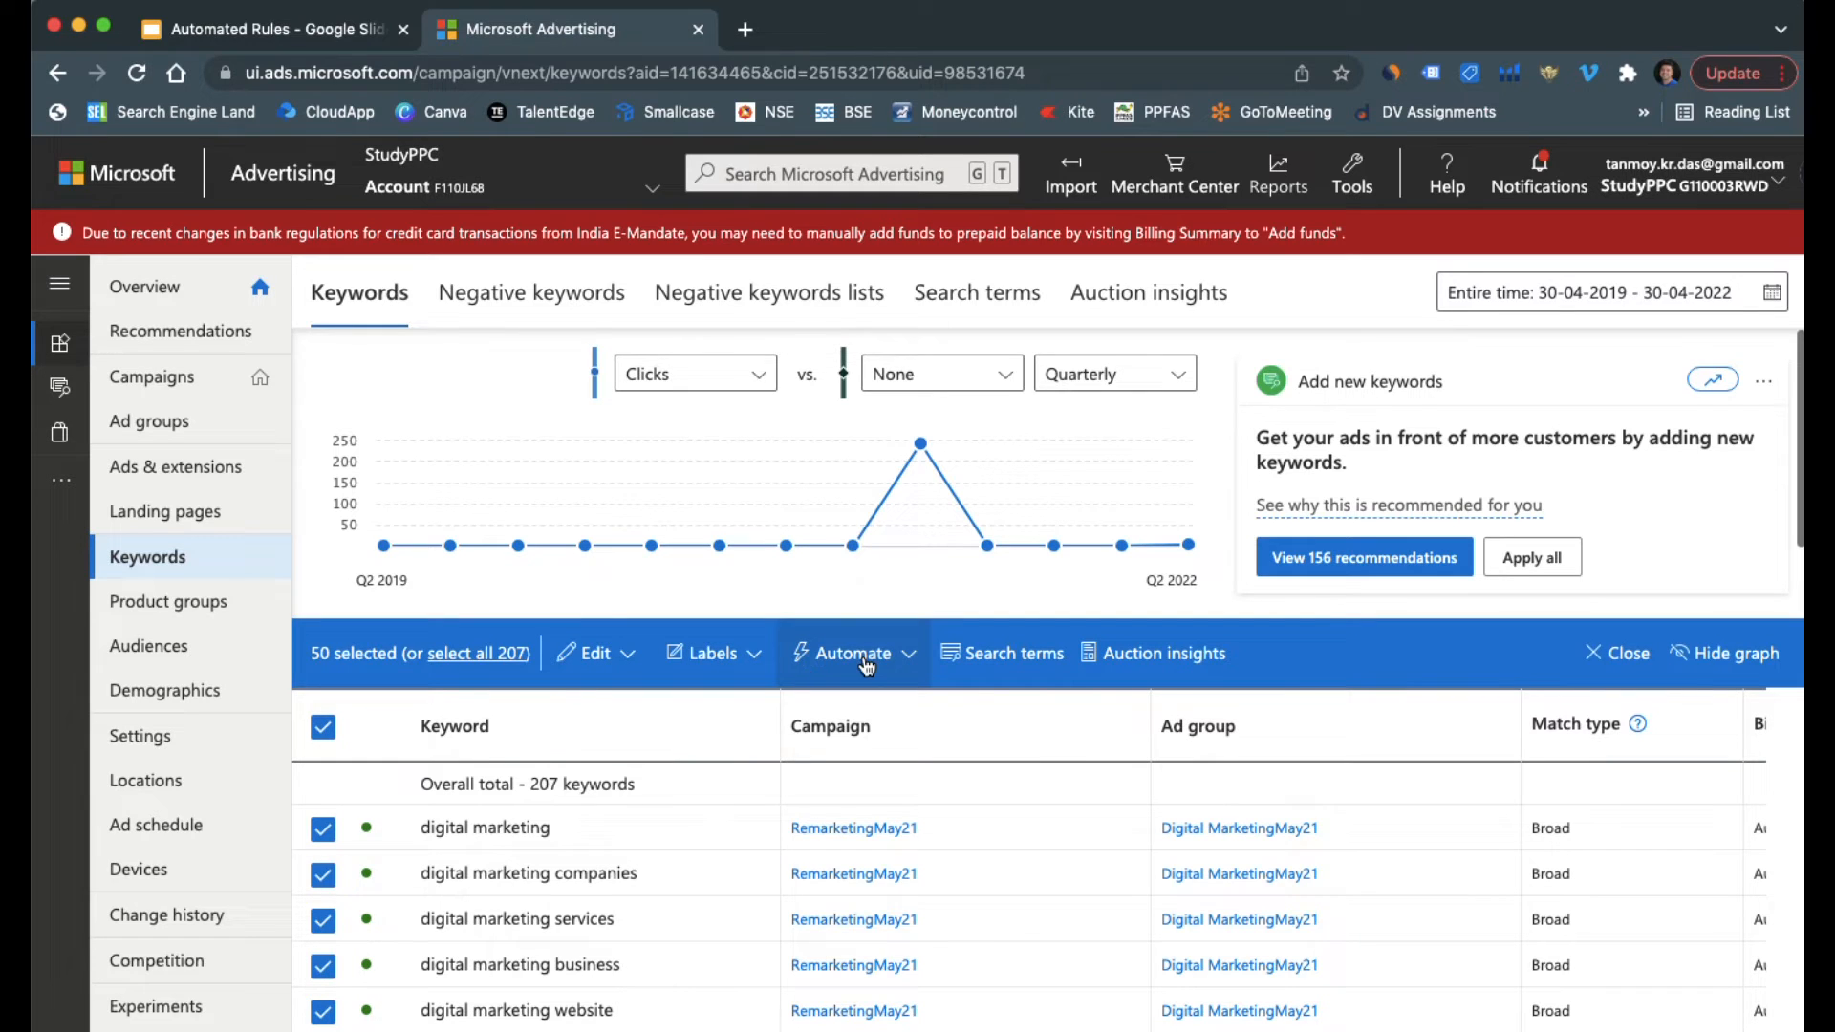
pyautogui.click(867, 665)
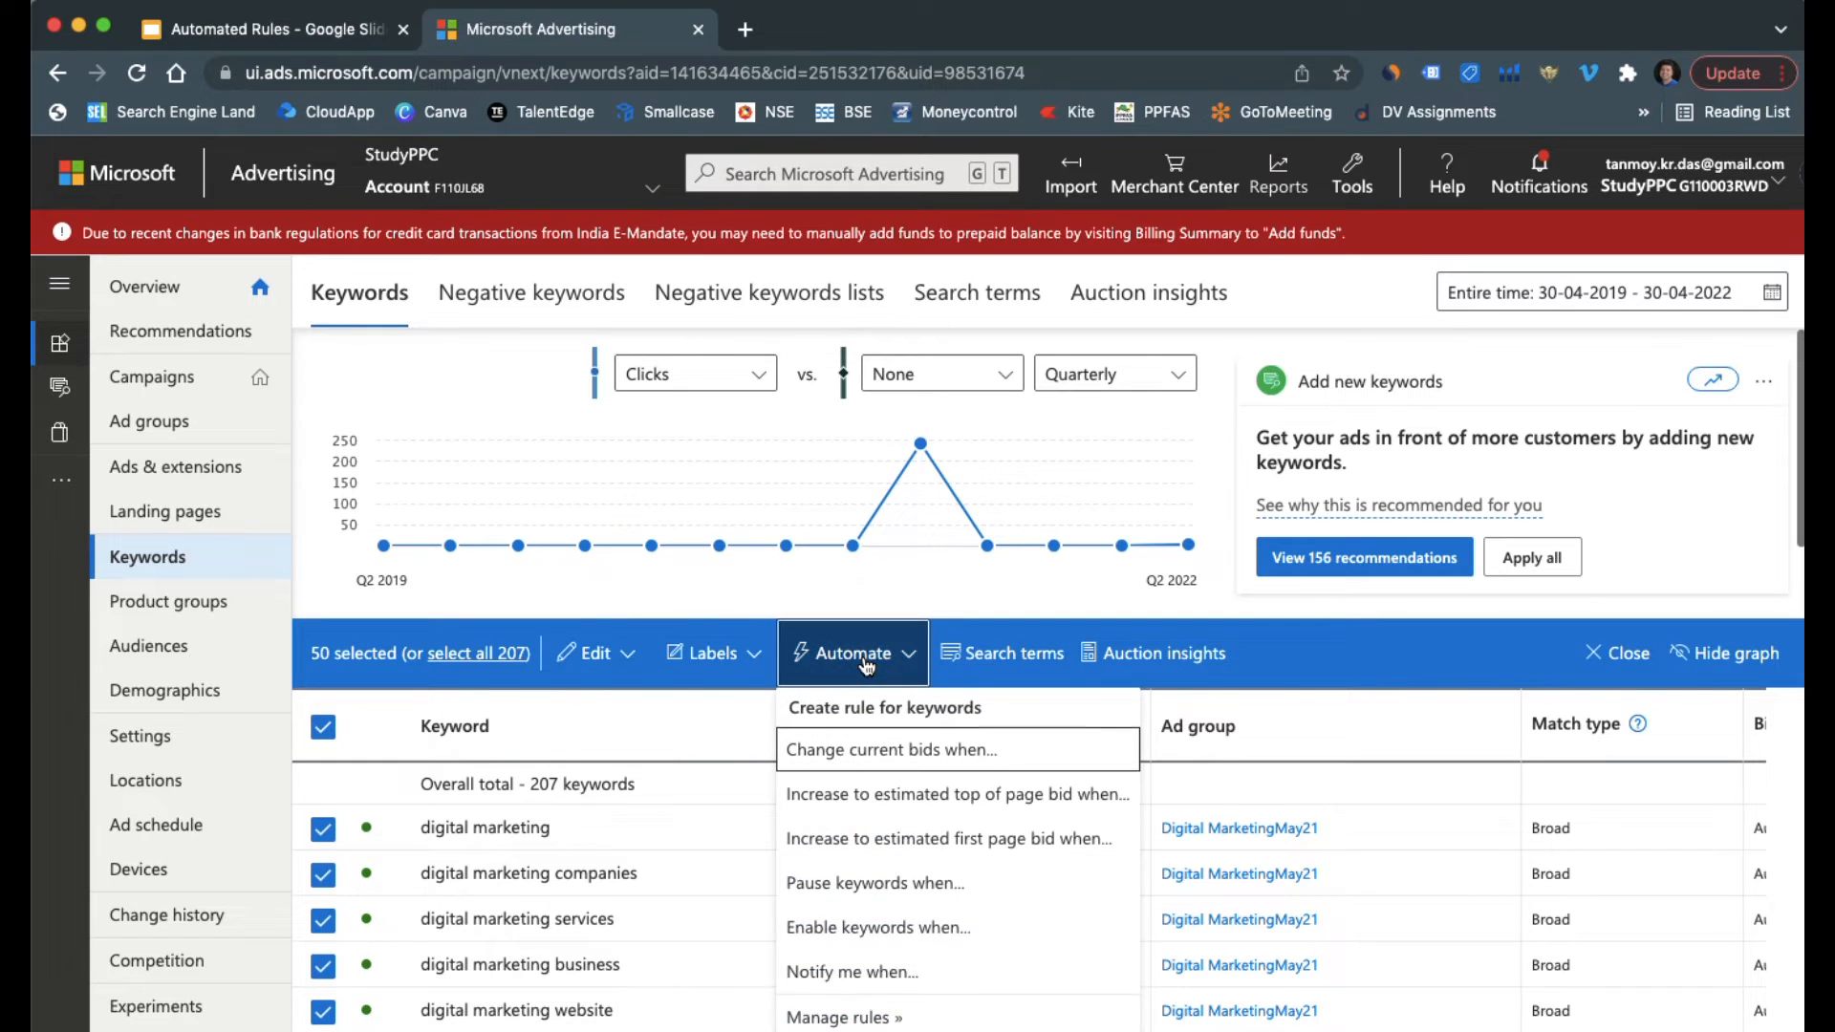
pyautogui.click(882, 755)
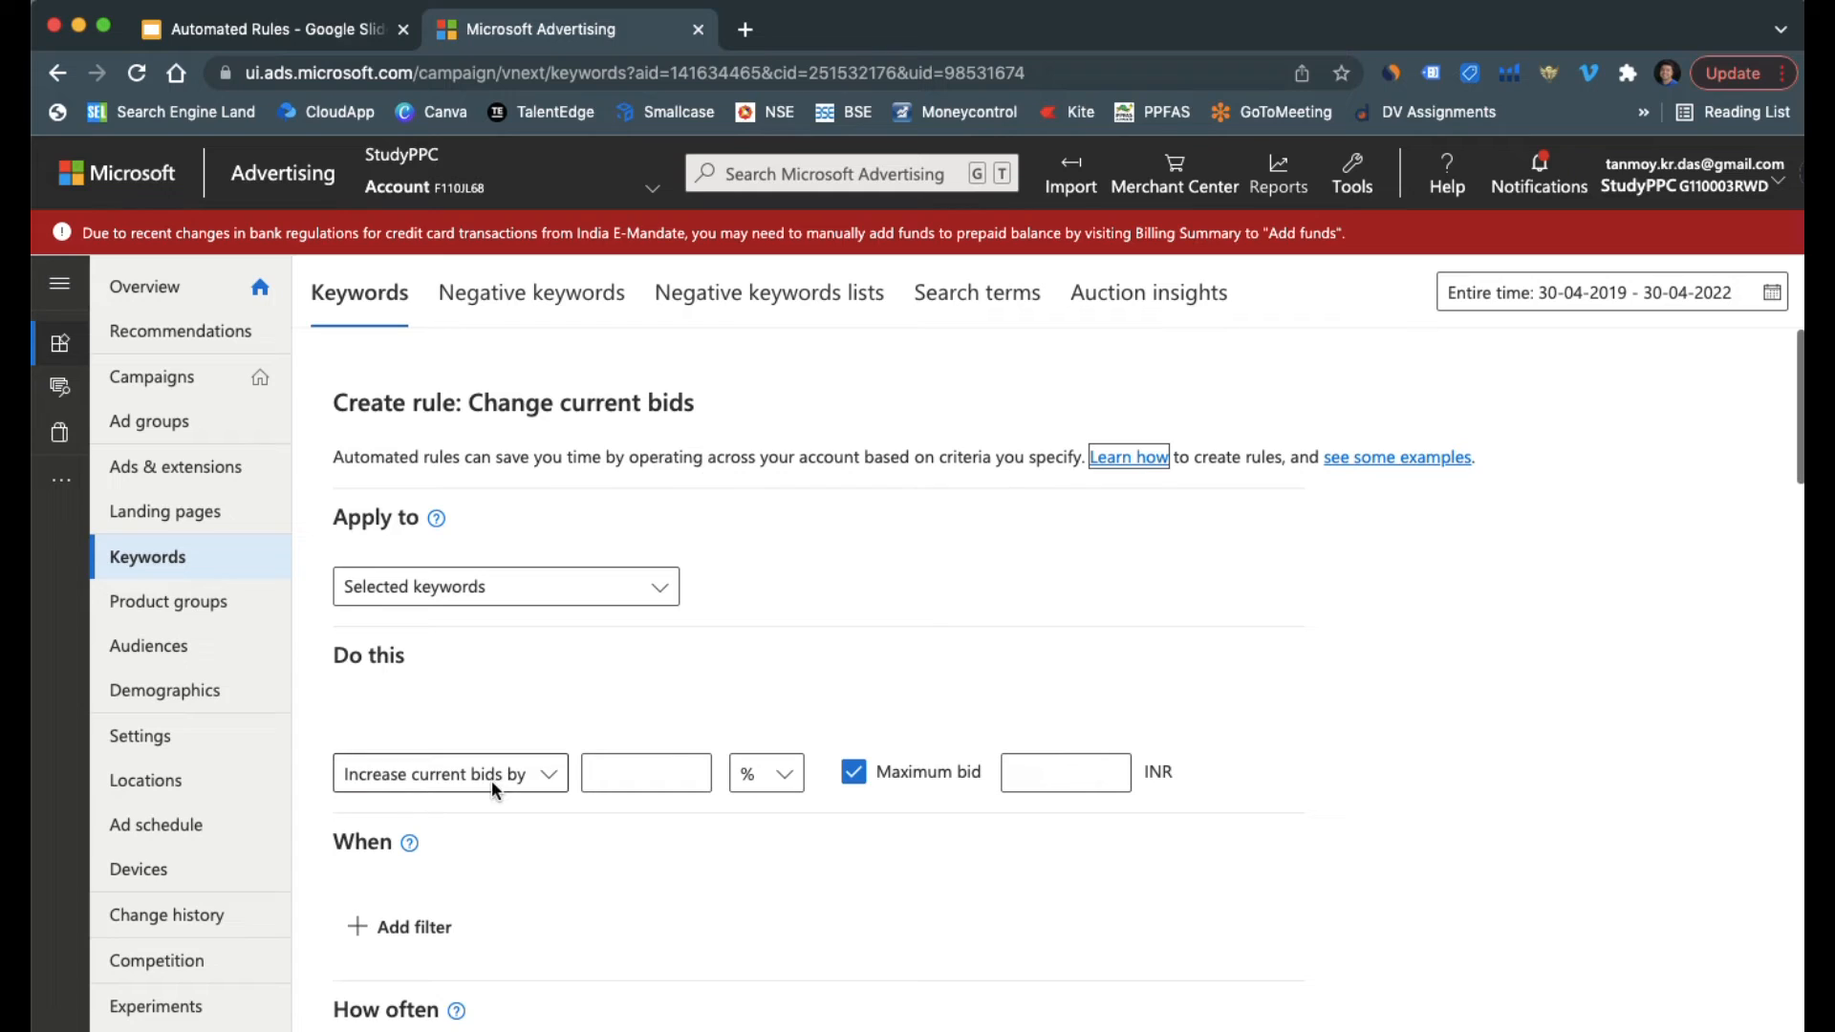
# Set the keyword rule to increase current bids by 5% with a maximum bid of 5 INR
pyautogui.click(652, 785)
pyautogui.write('5')
pyautogui.click(1037, 786)
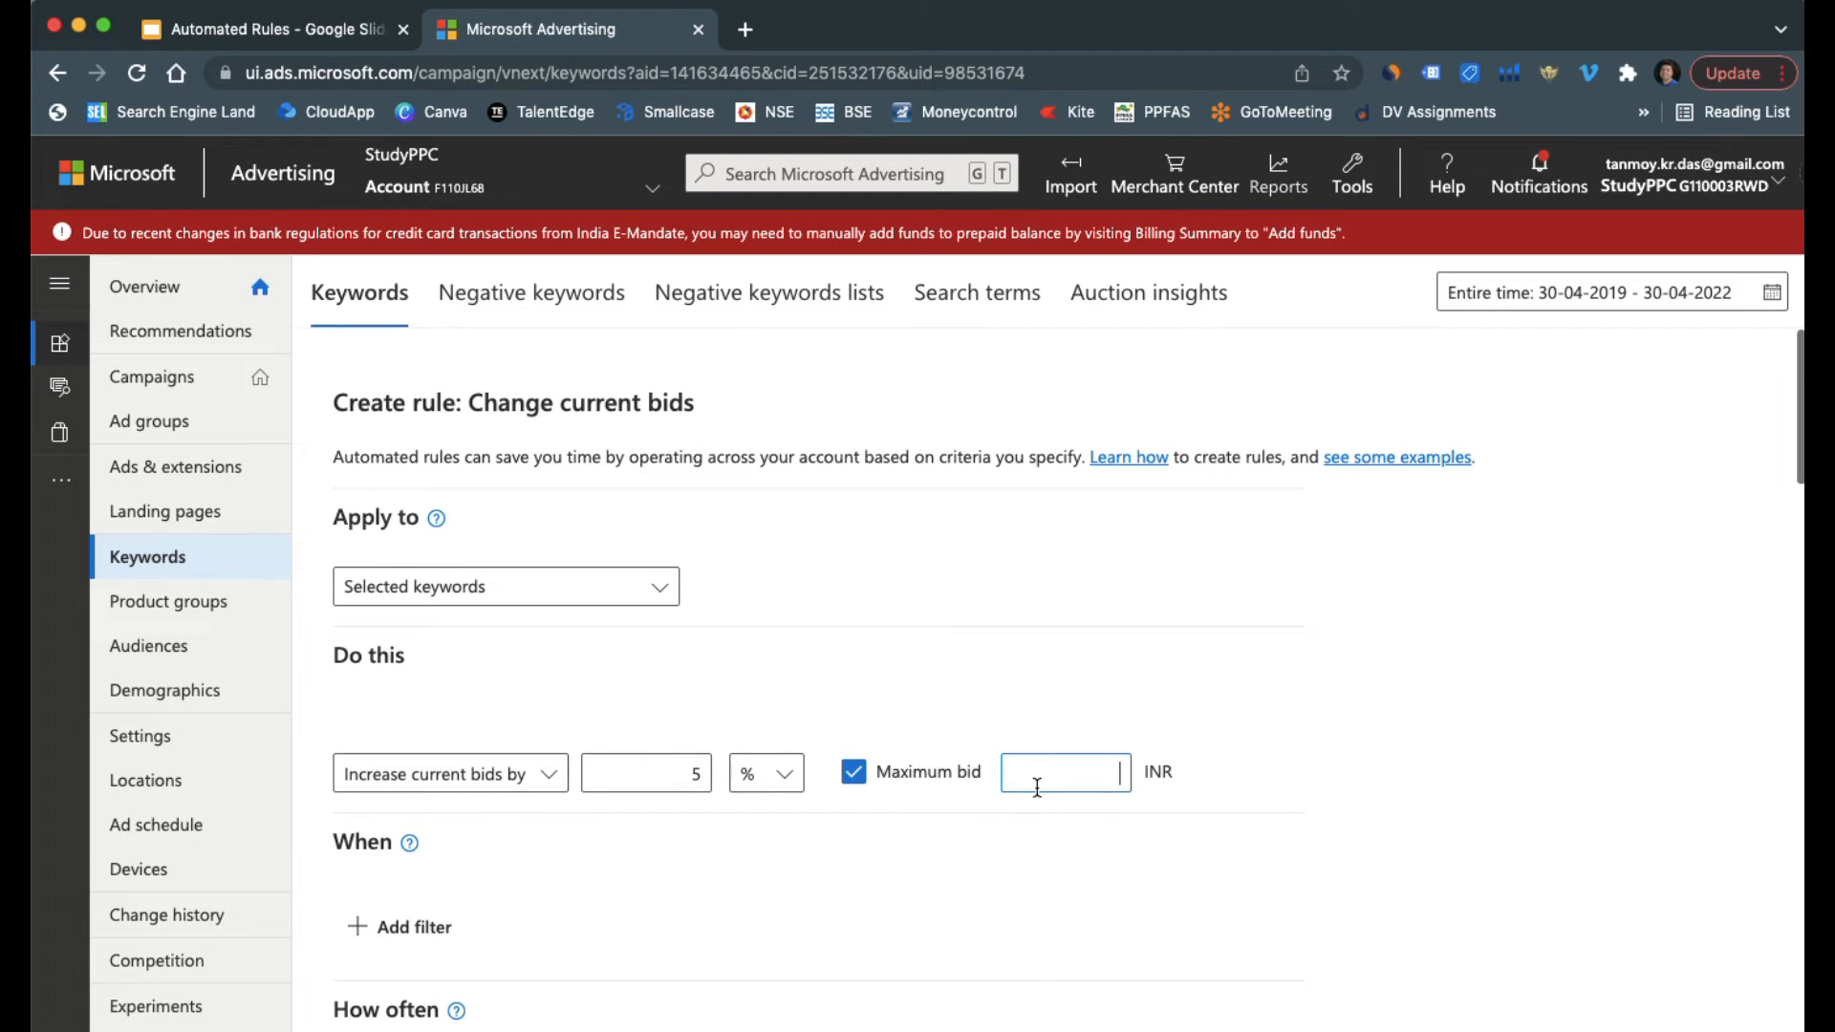
pyautogui.write('5')
# Add a condition to the bid increase rule for CTR greater than 1%
pyautogui.scroll(-2, 958, 759)
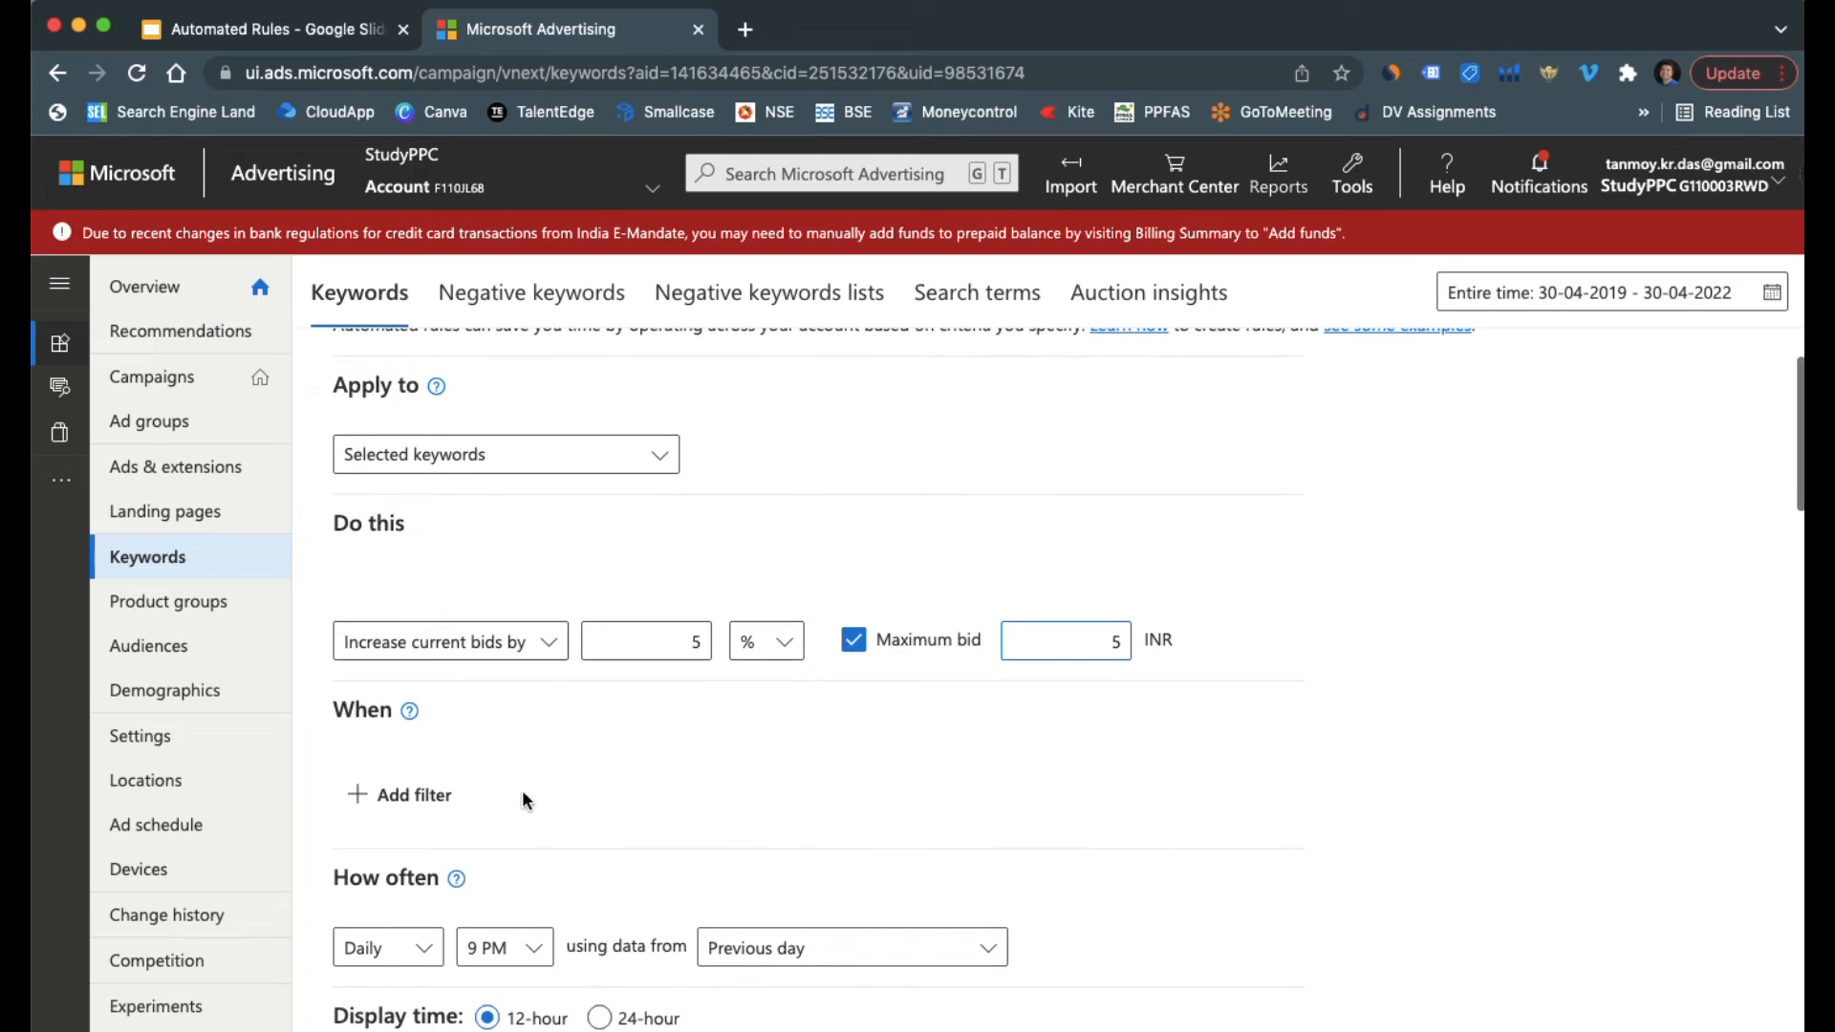
pyautogui.click(436, 797)
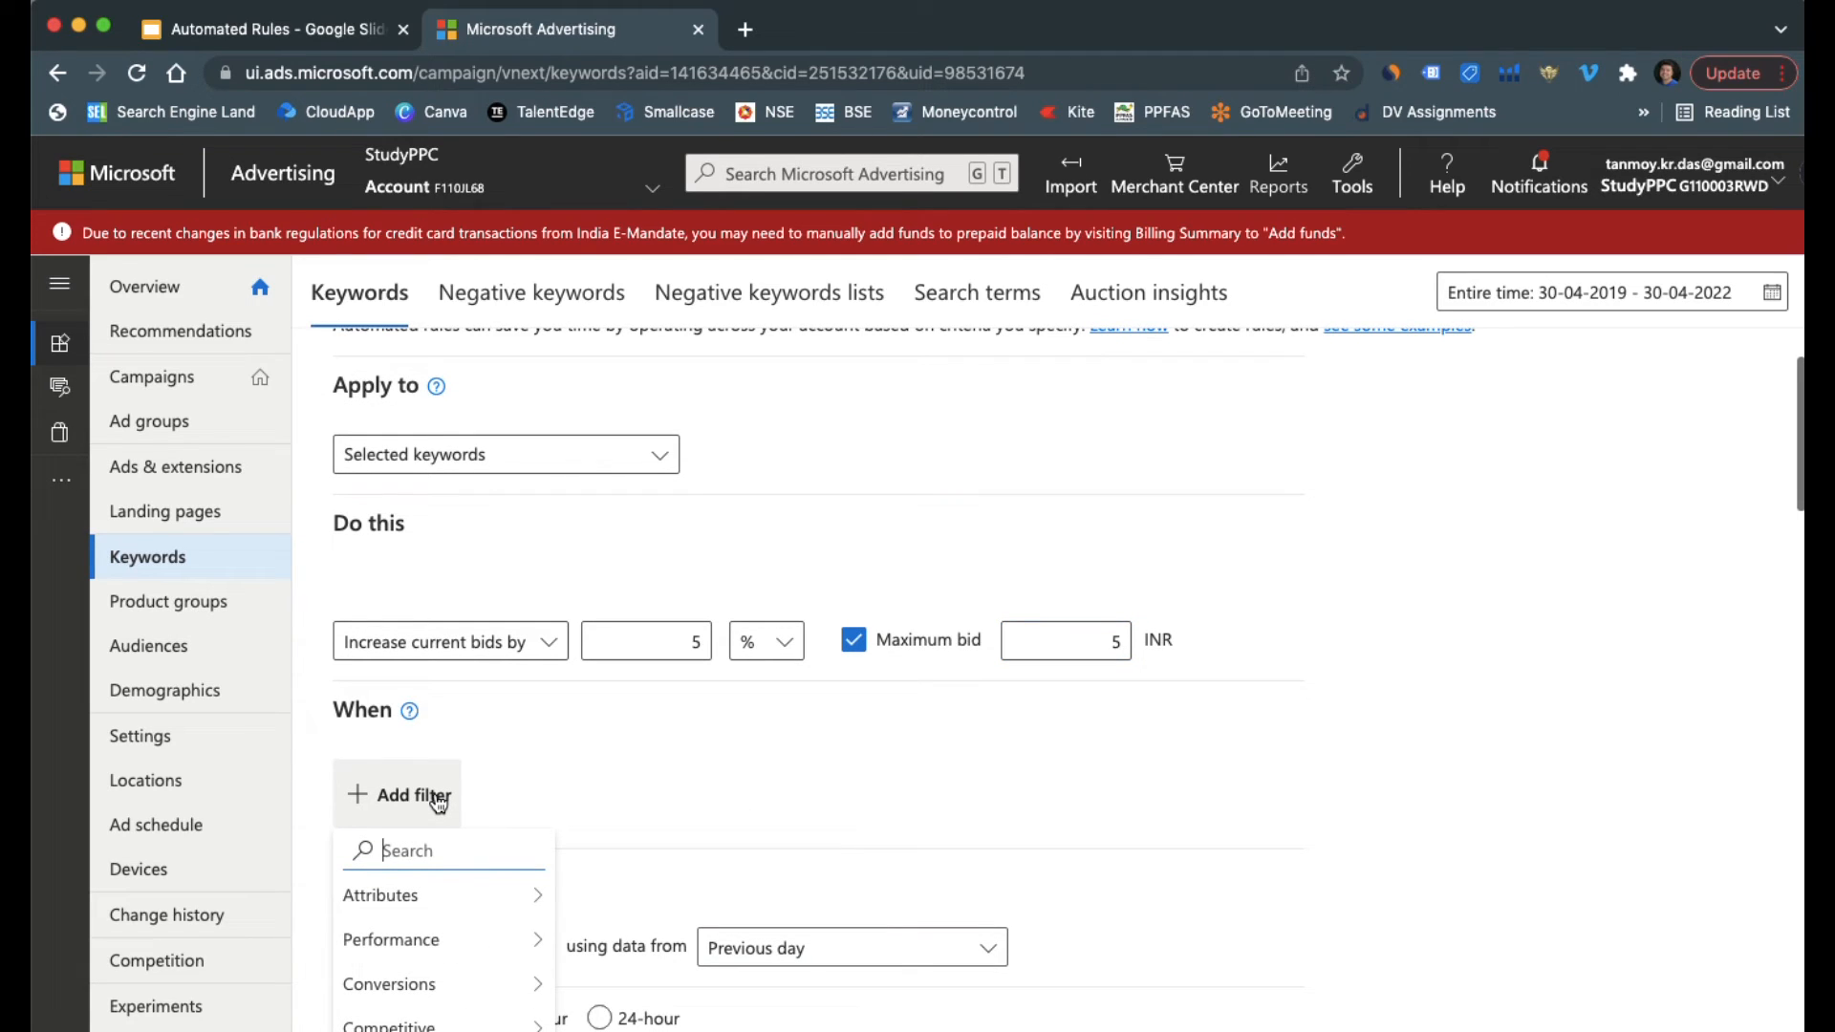
pyautogui.write('ctr')
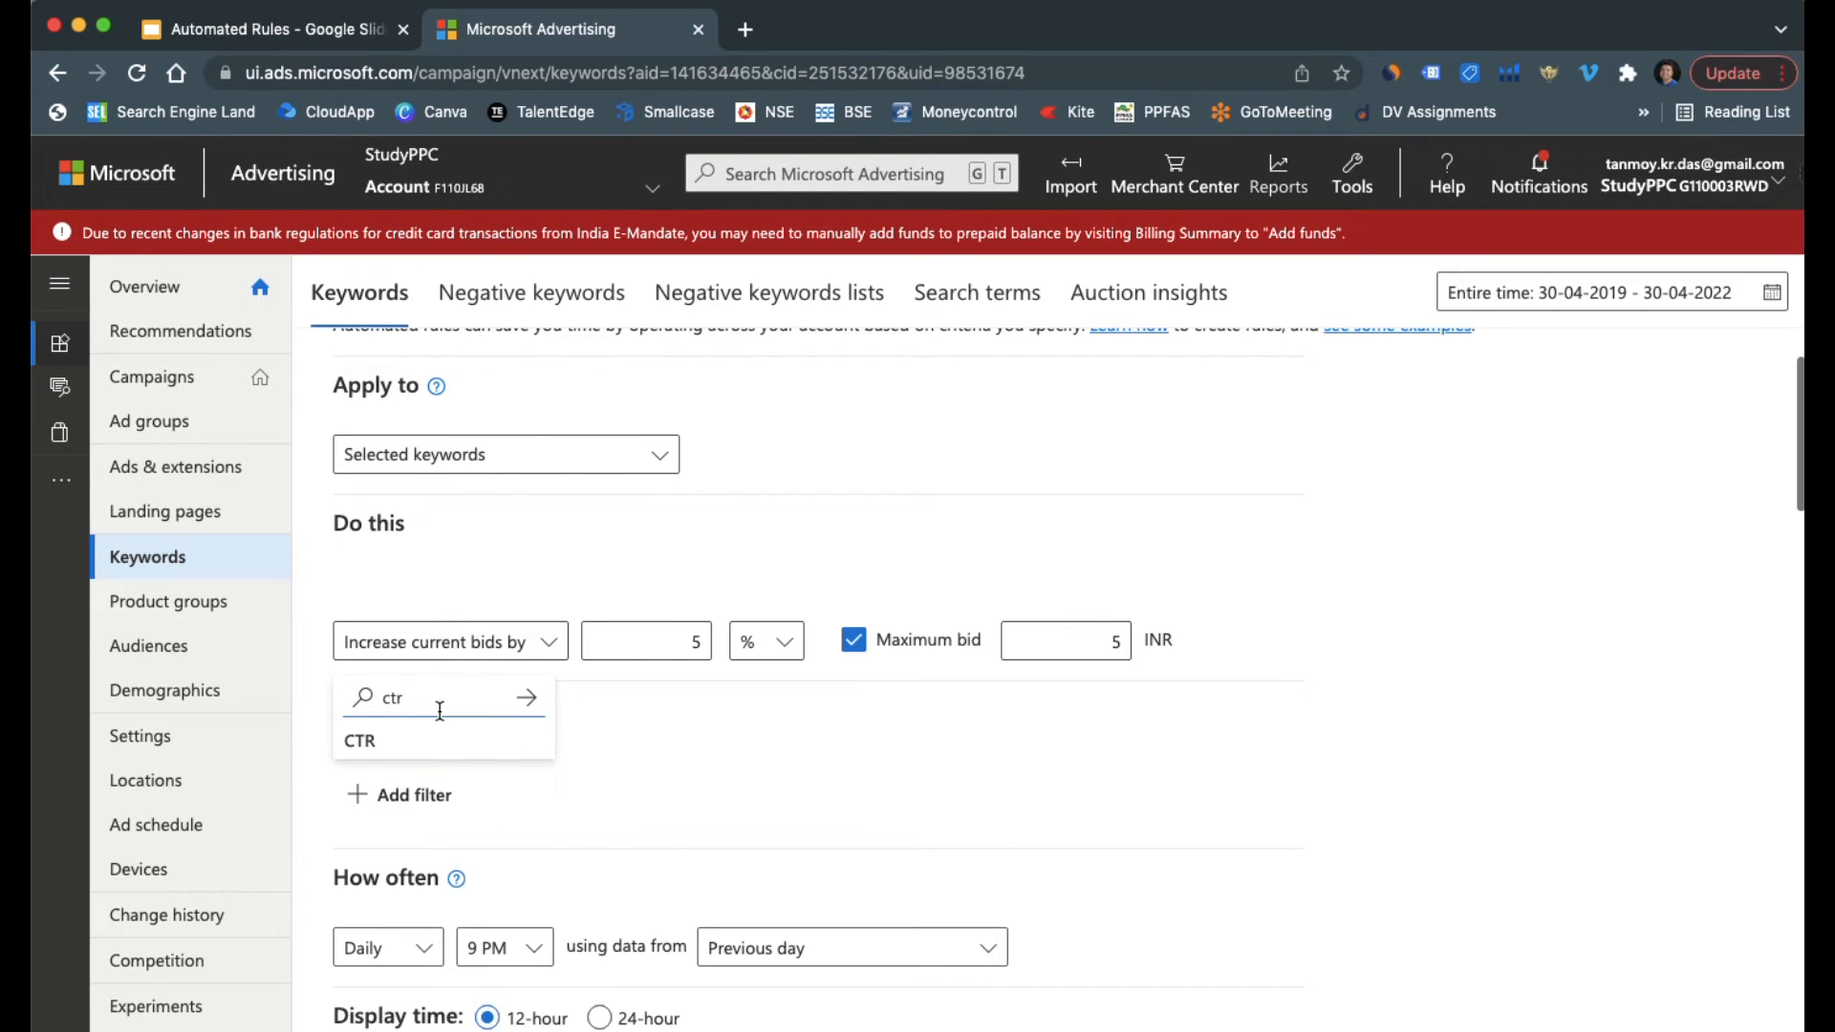
pyautogui.click(429, 740)
pyautogui.scroll(-3, 571, 803)
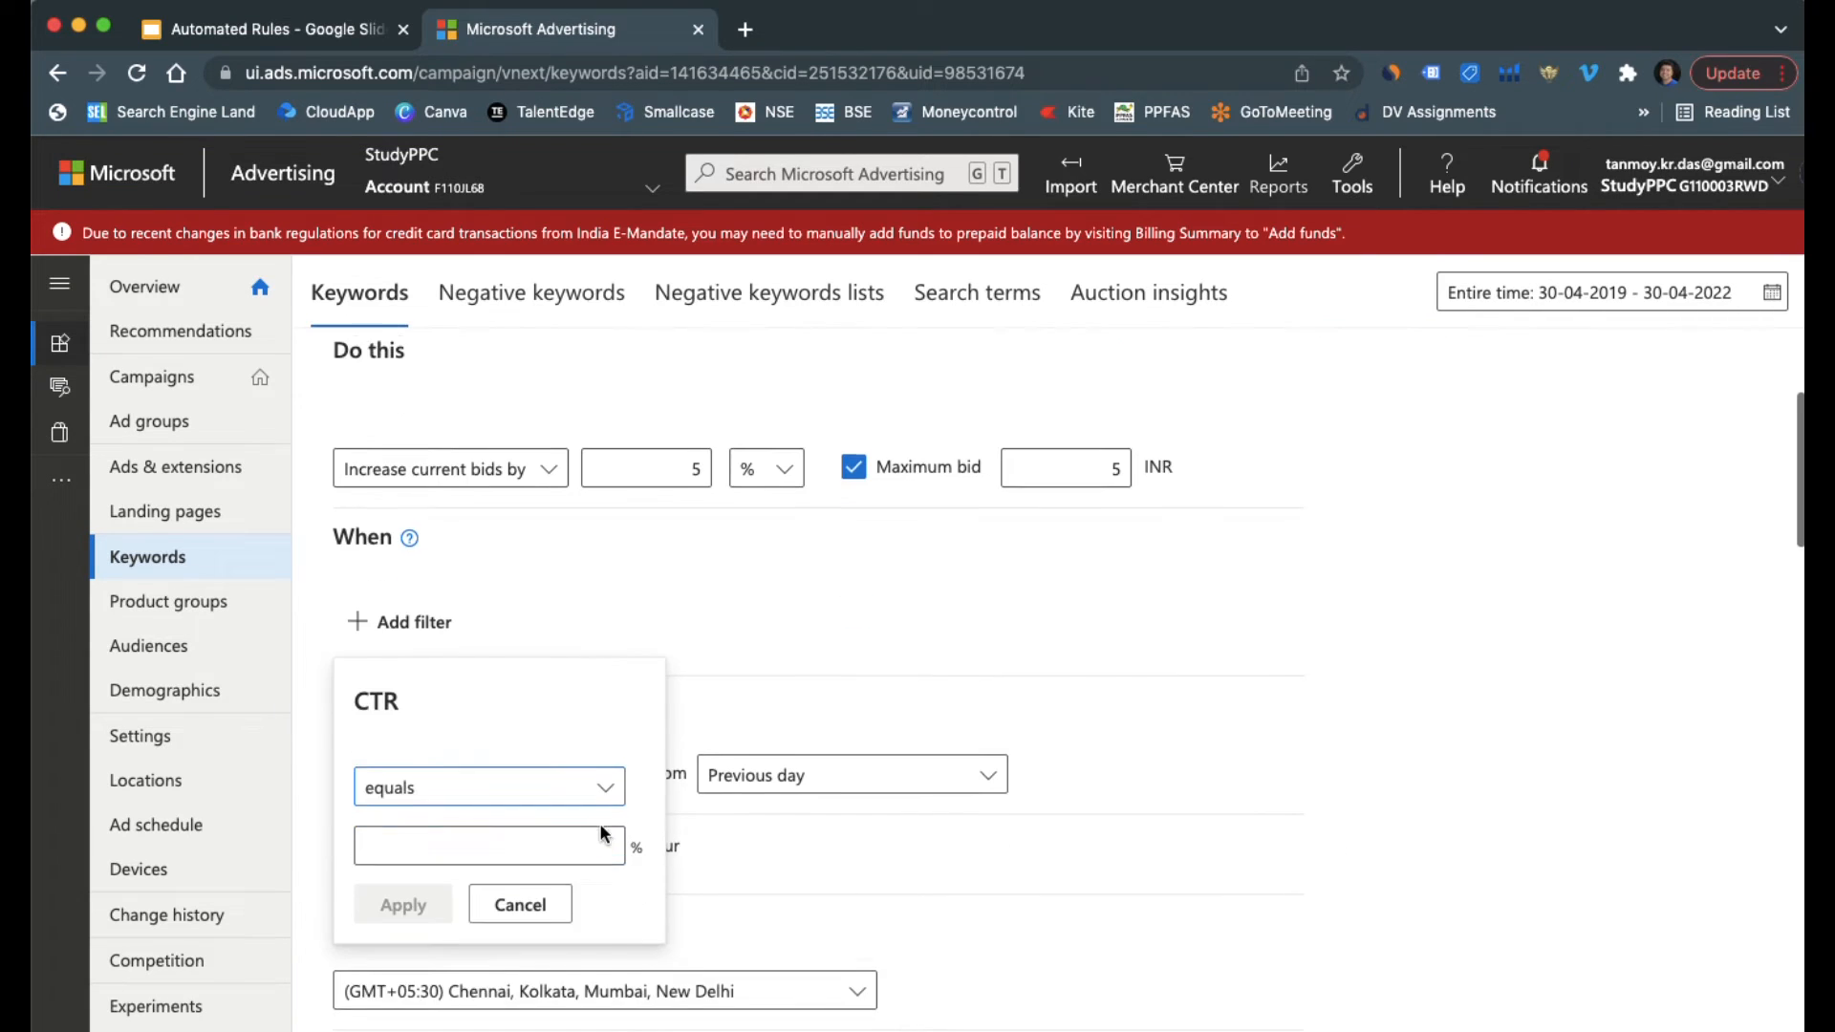
pyautogui.click(605, 771)
pyautogui.click(463, 818)
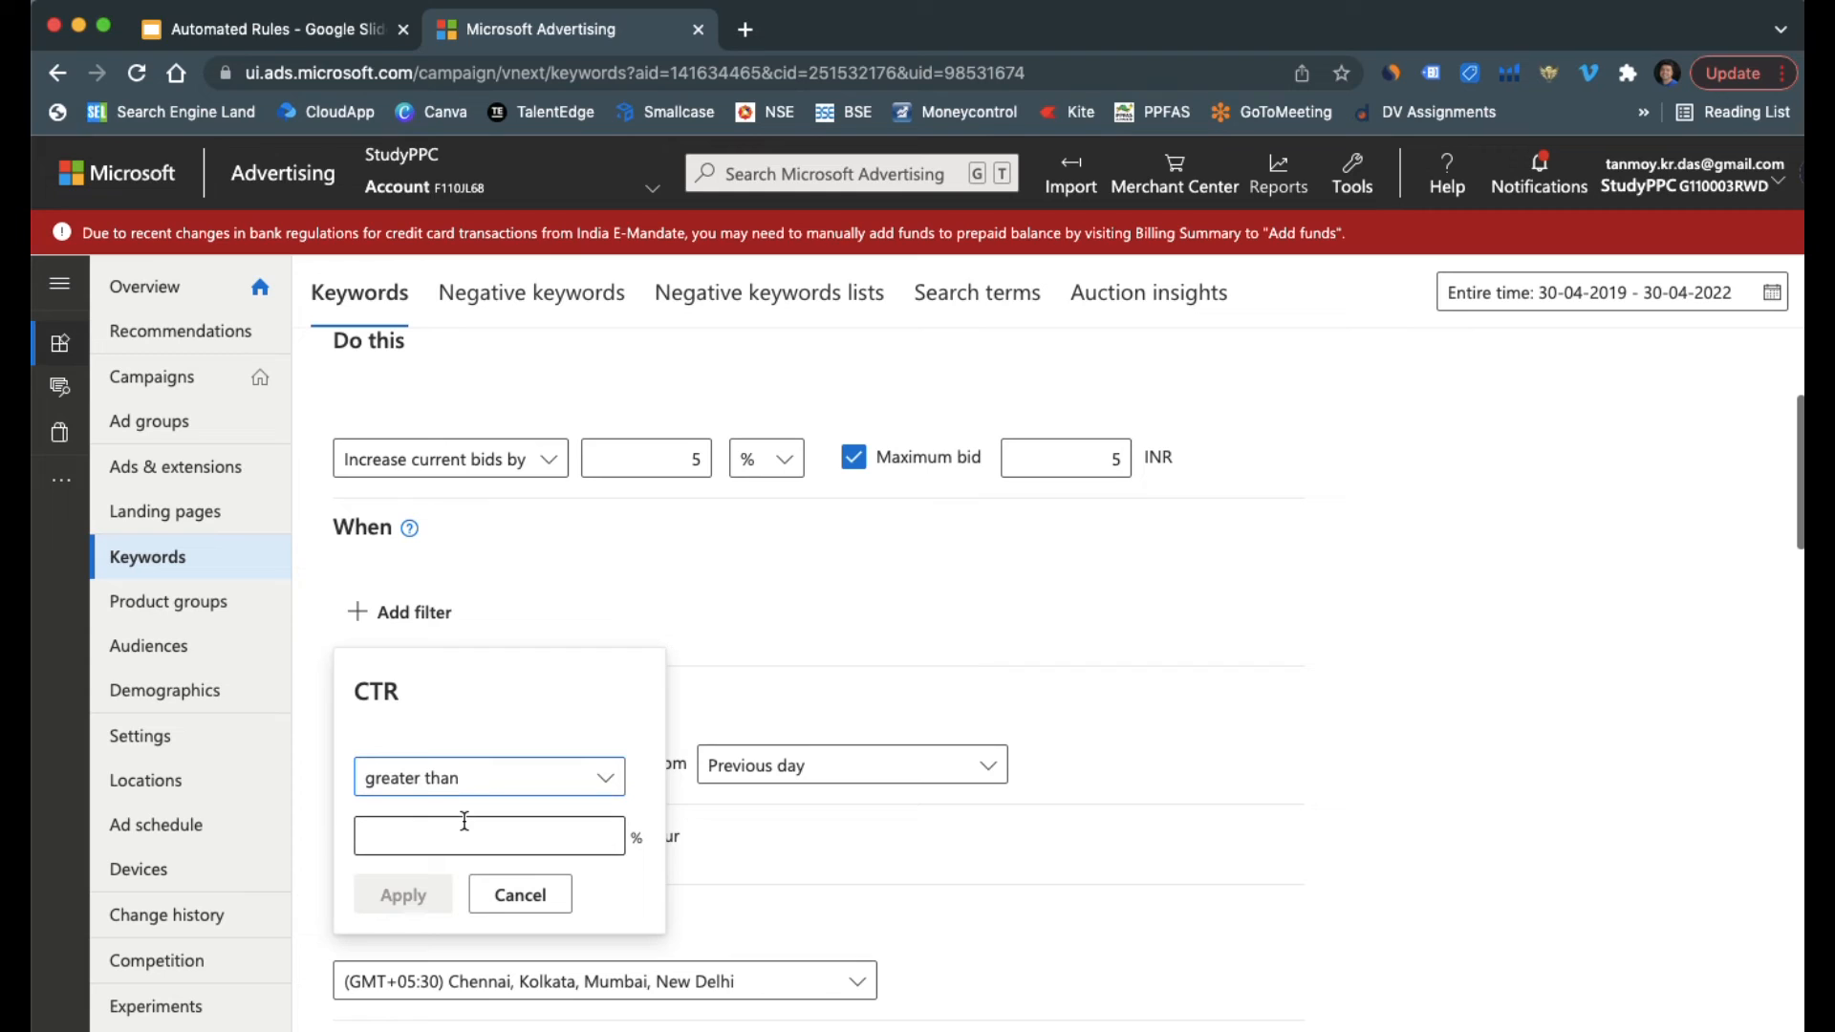
pyautogui.click(441, 837)
pyautogui.write('1')
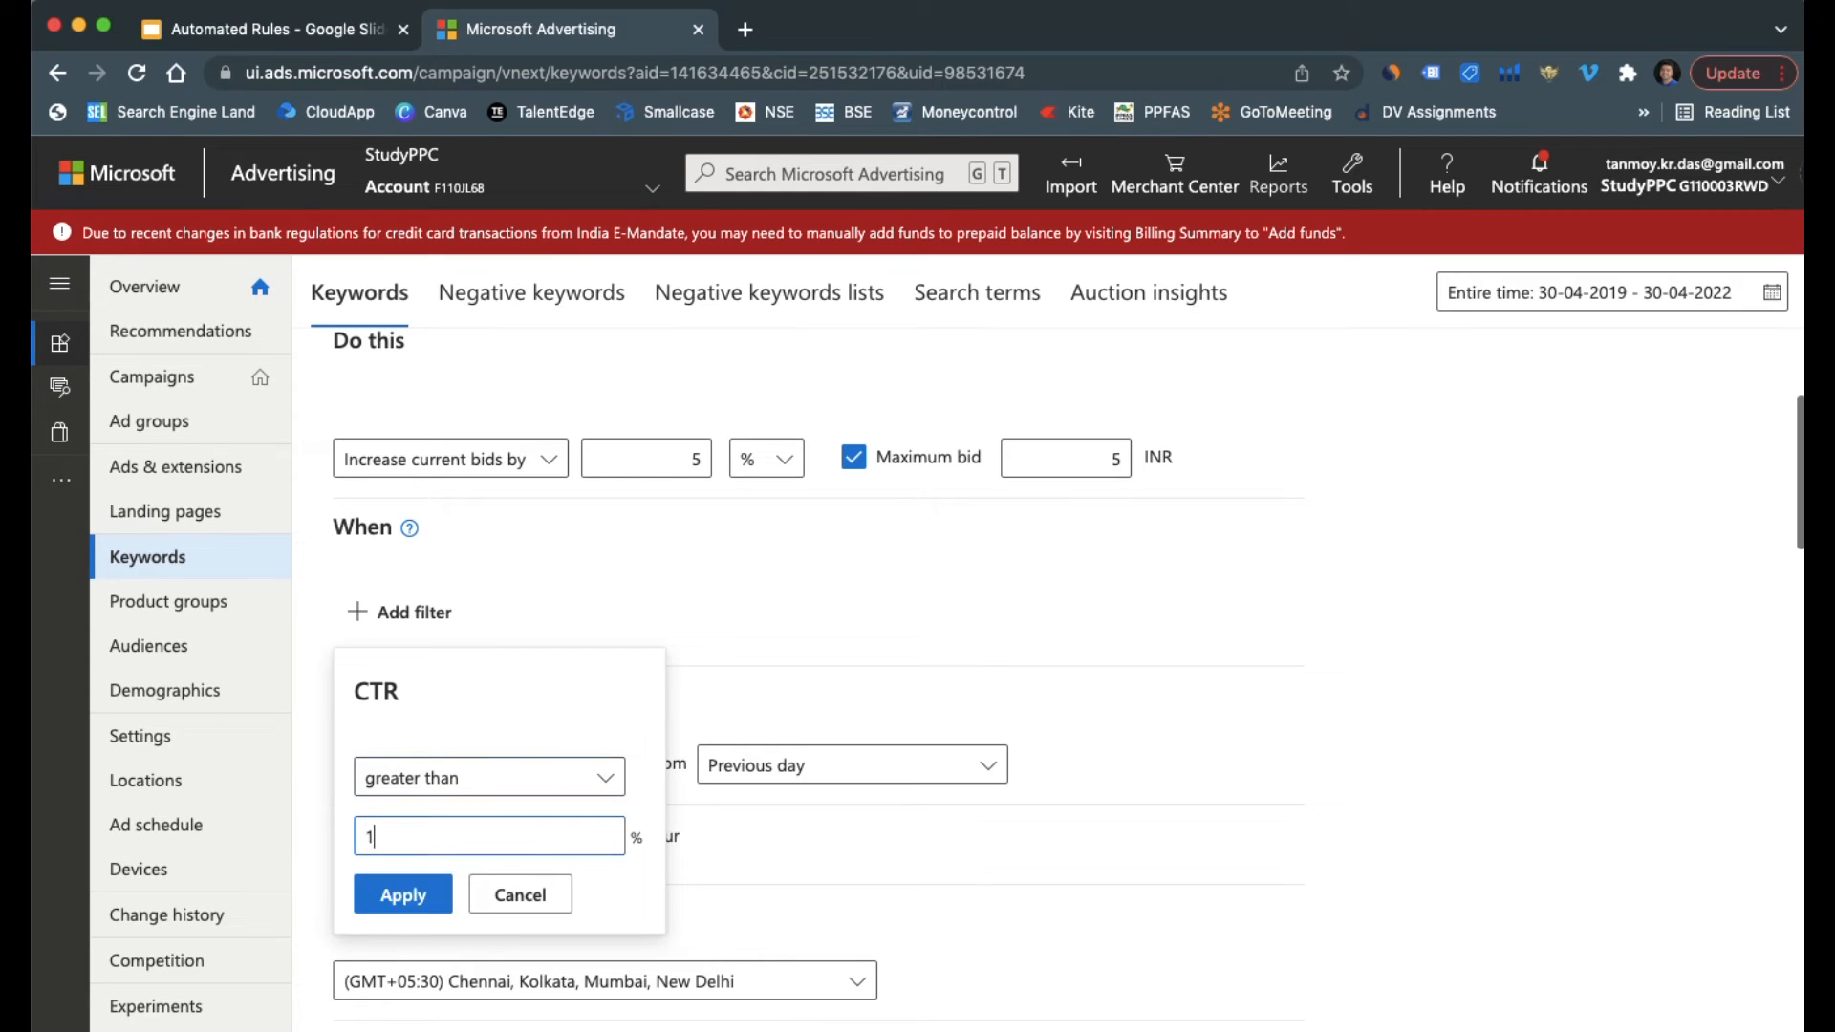
pyautogui.click(432, 899)
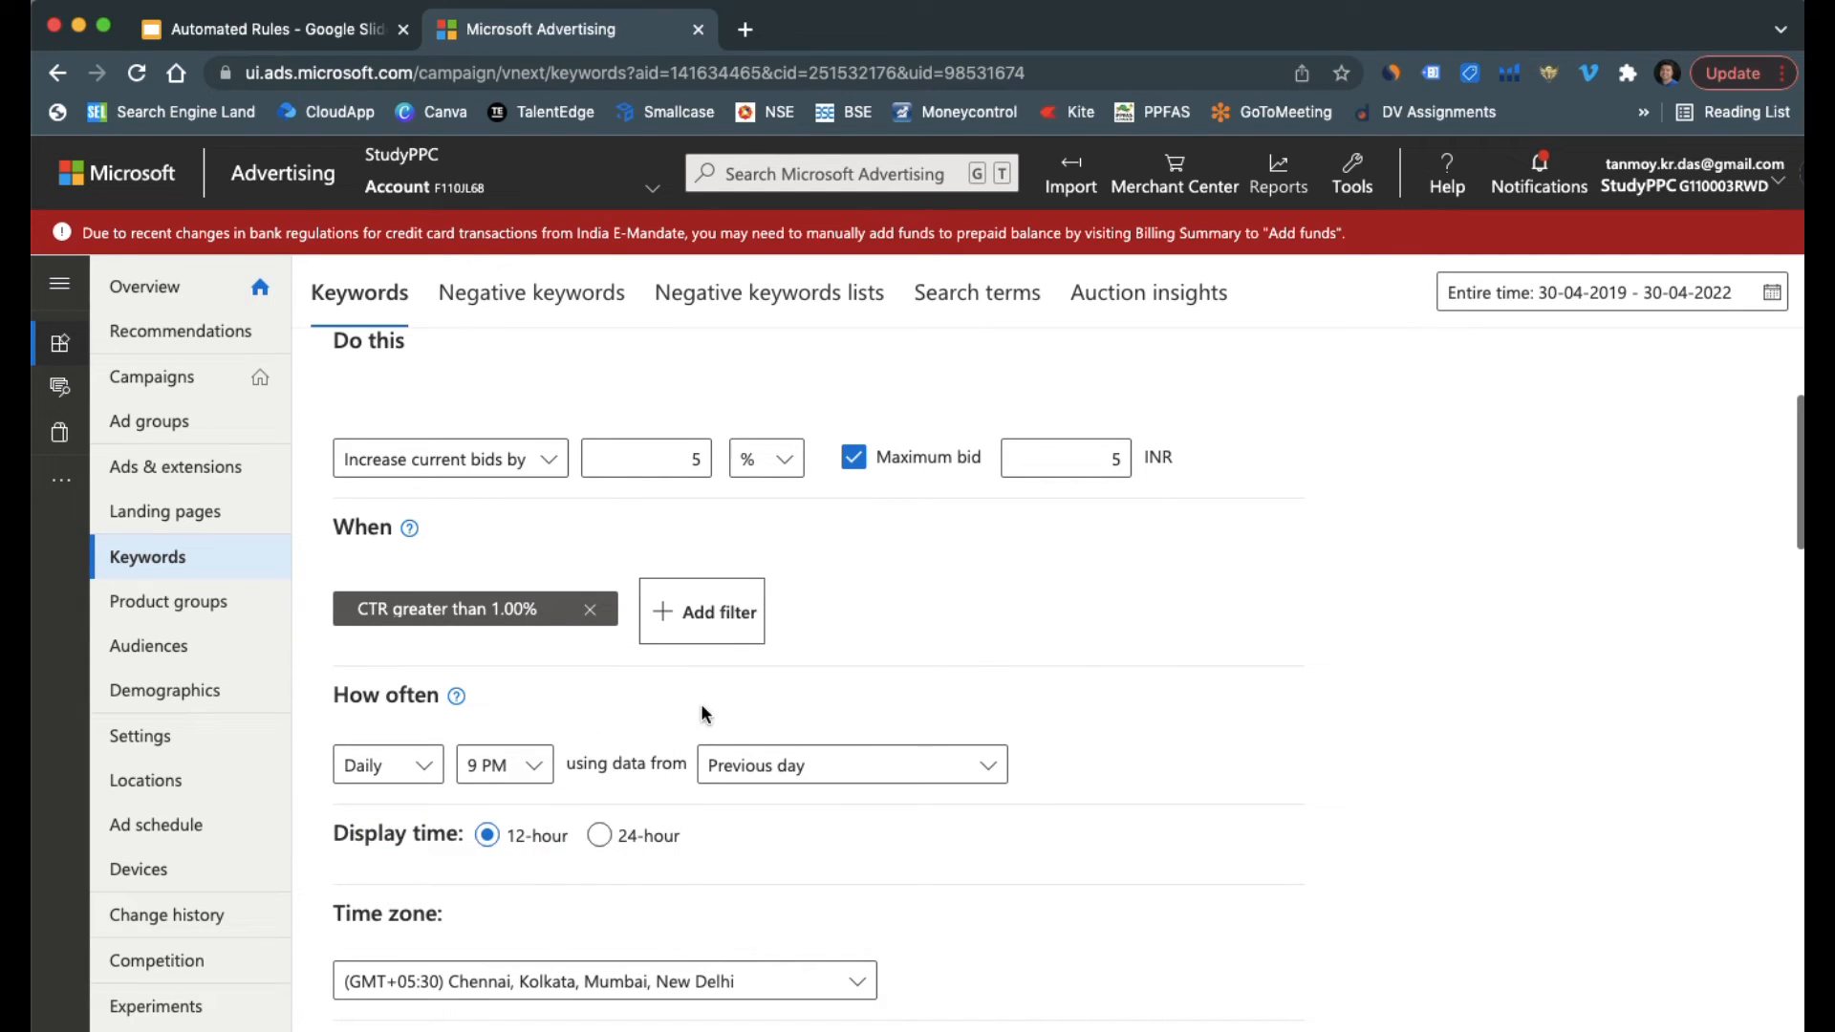
# Add a second condition to the bid increase rule for Clicks greater than 10
pyautogui.click(725, 632)
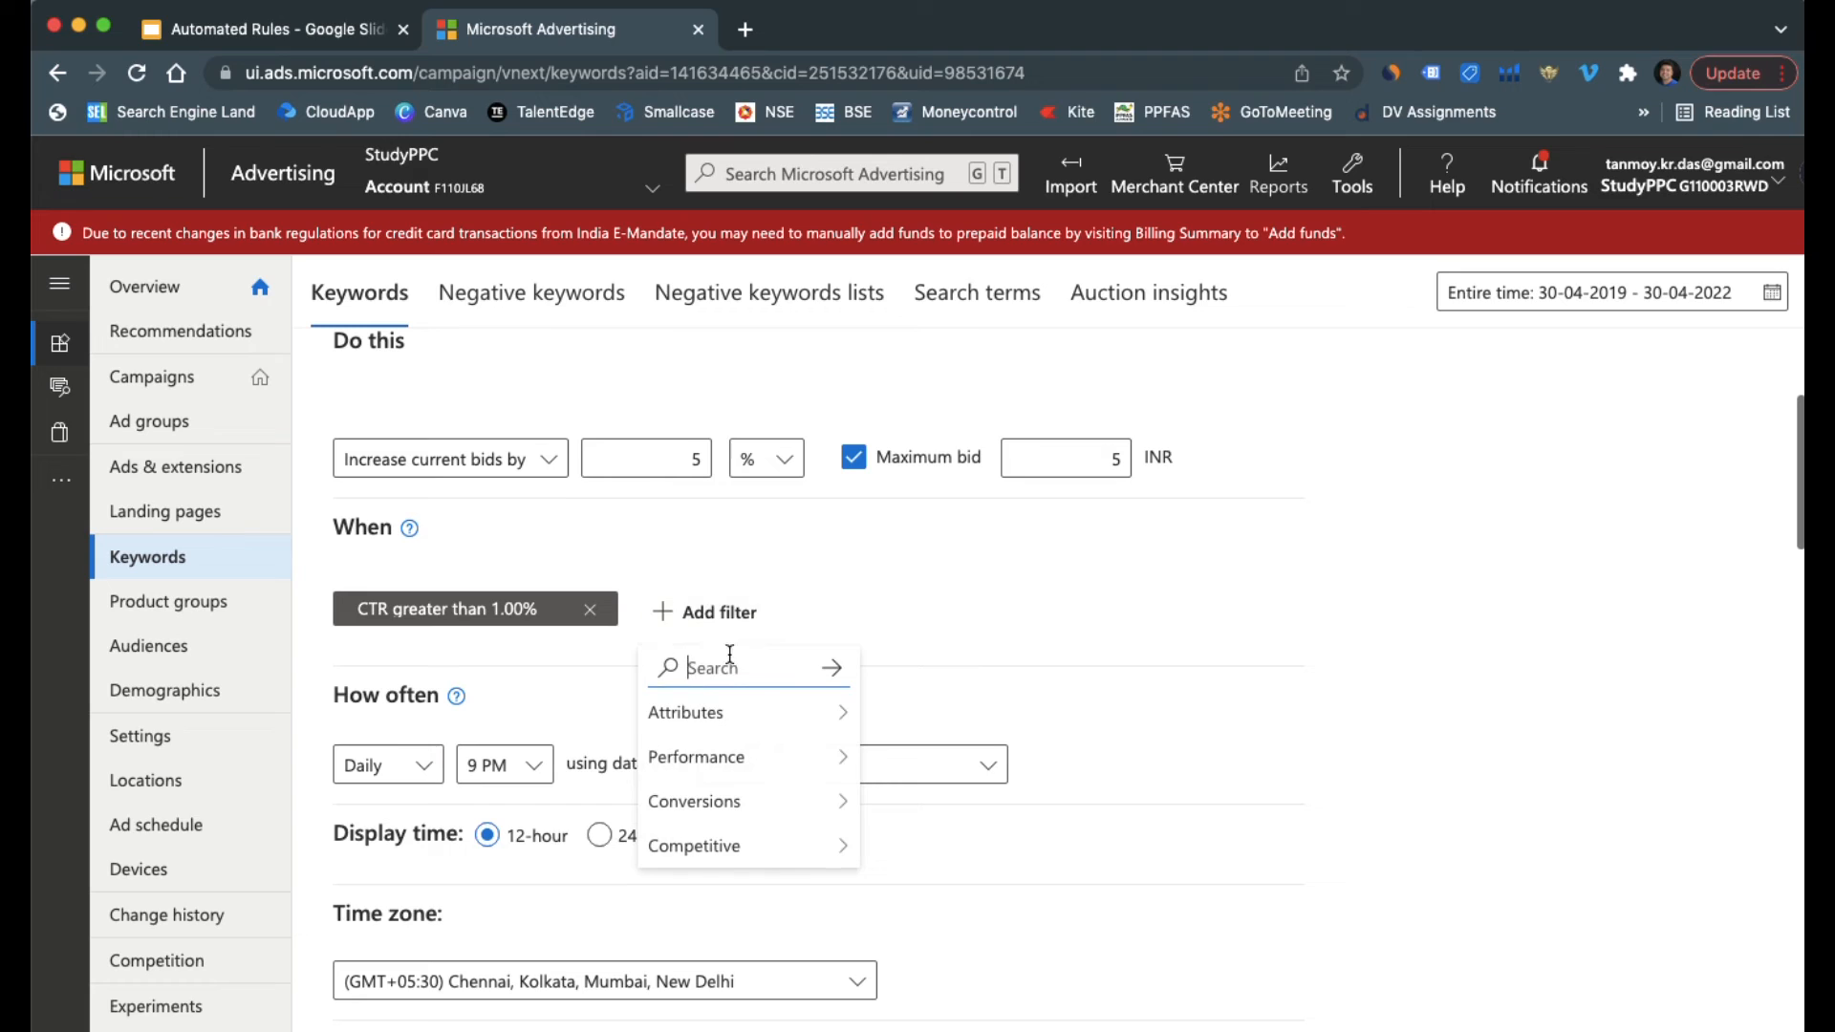
pyautogui.write('click')
pyautogui.click(808, 643)
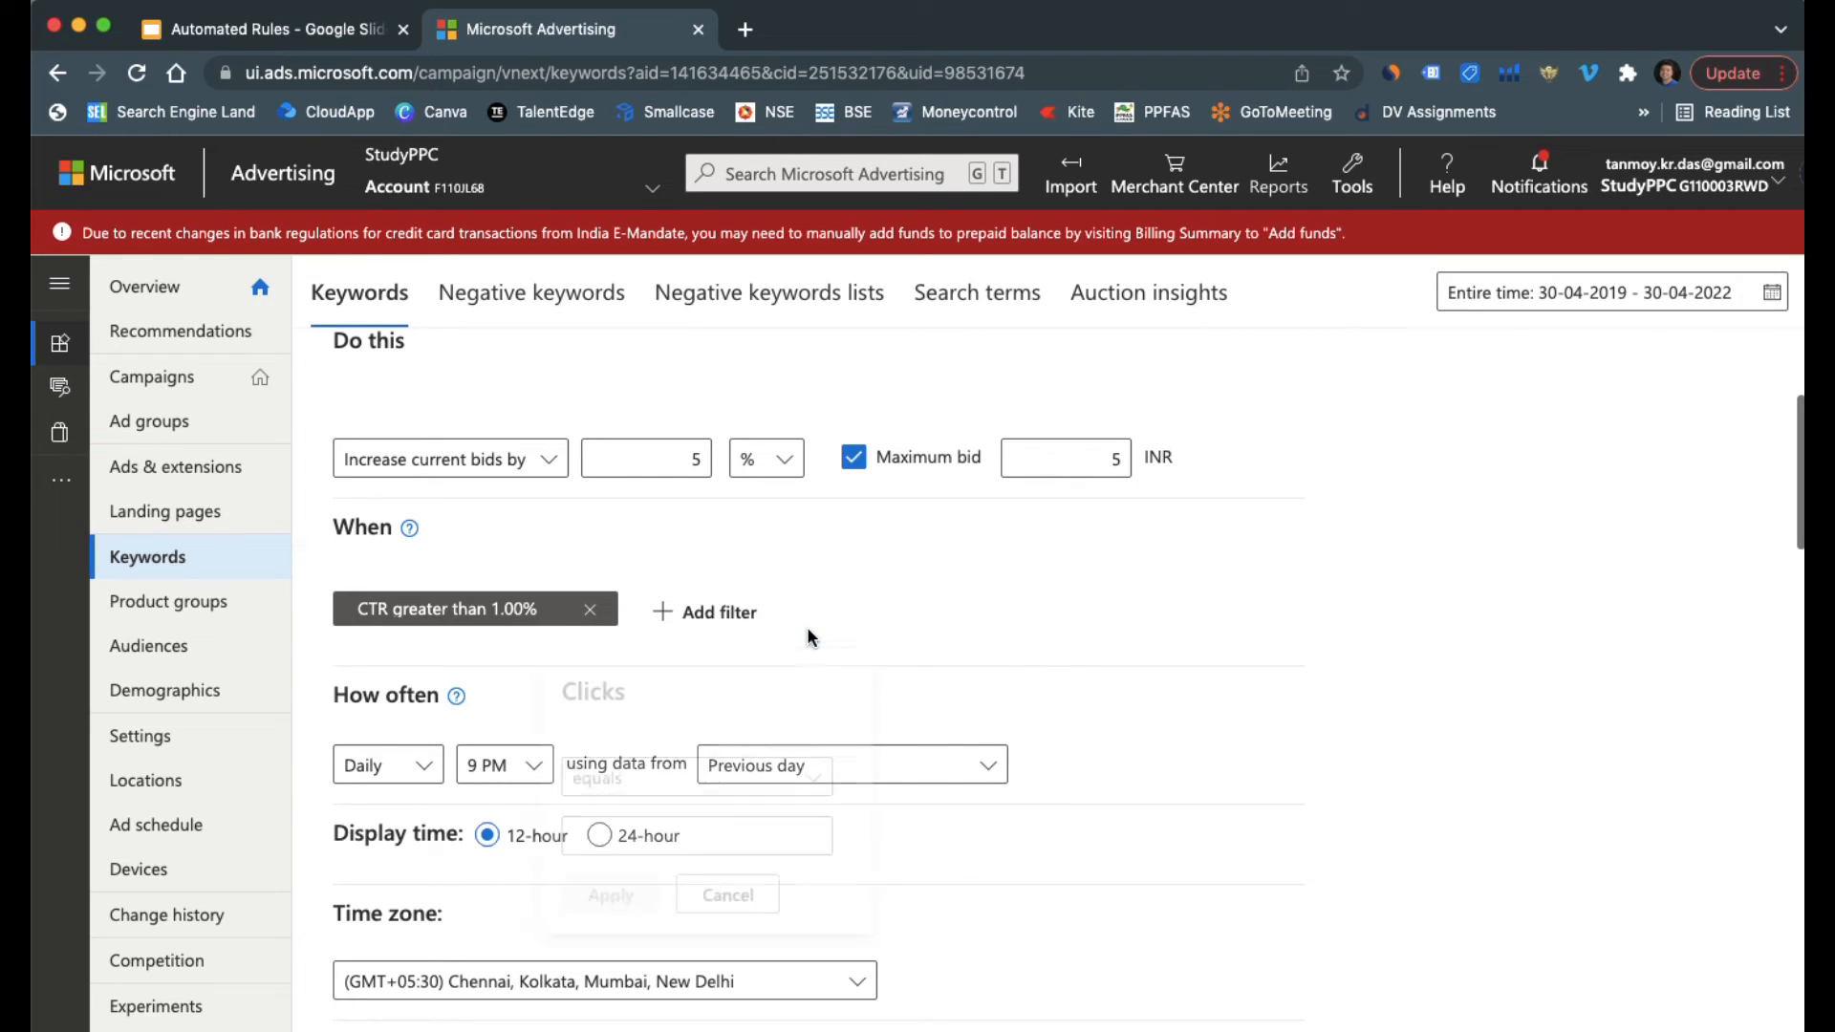
pyautogui.click(654, 769)
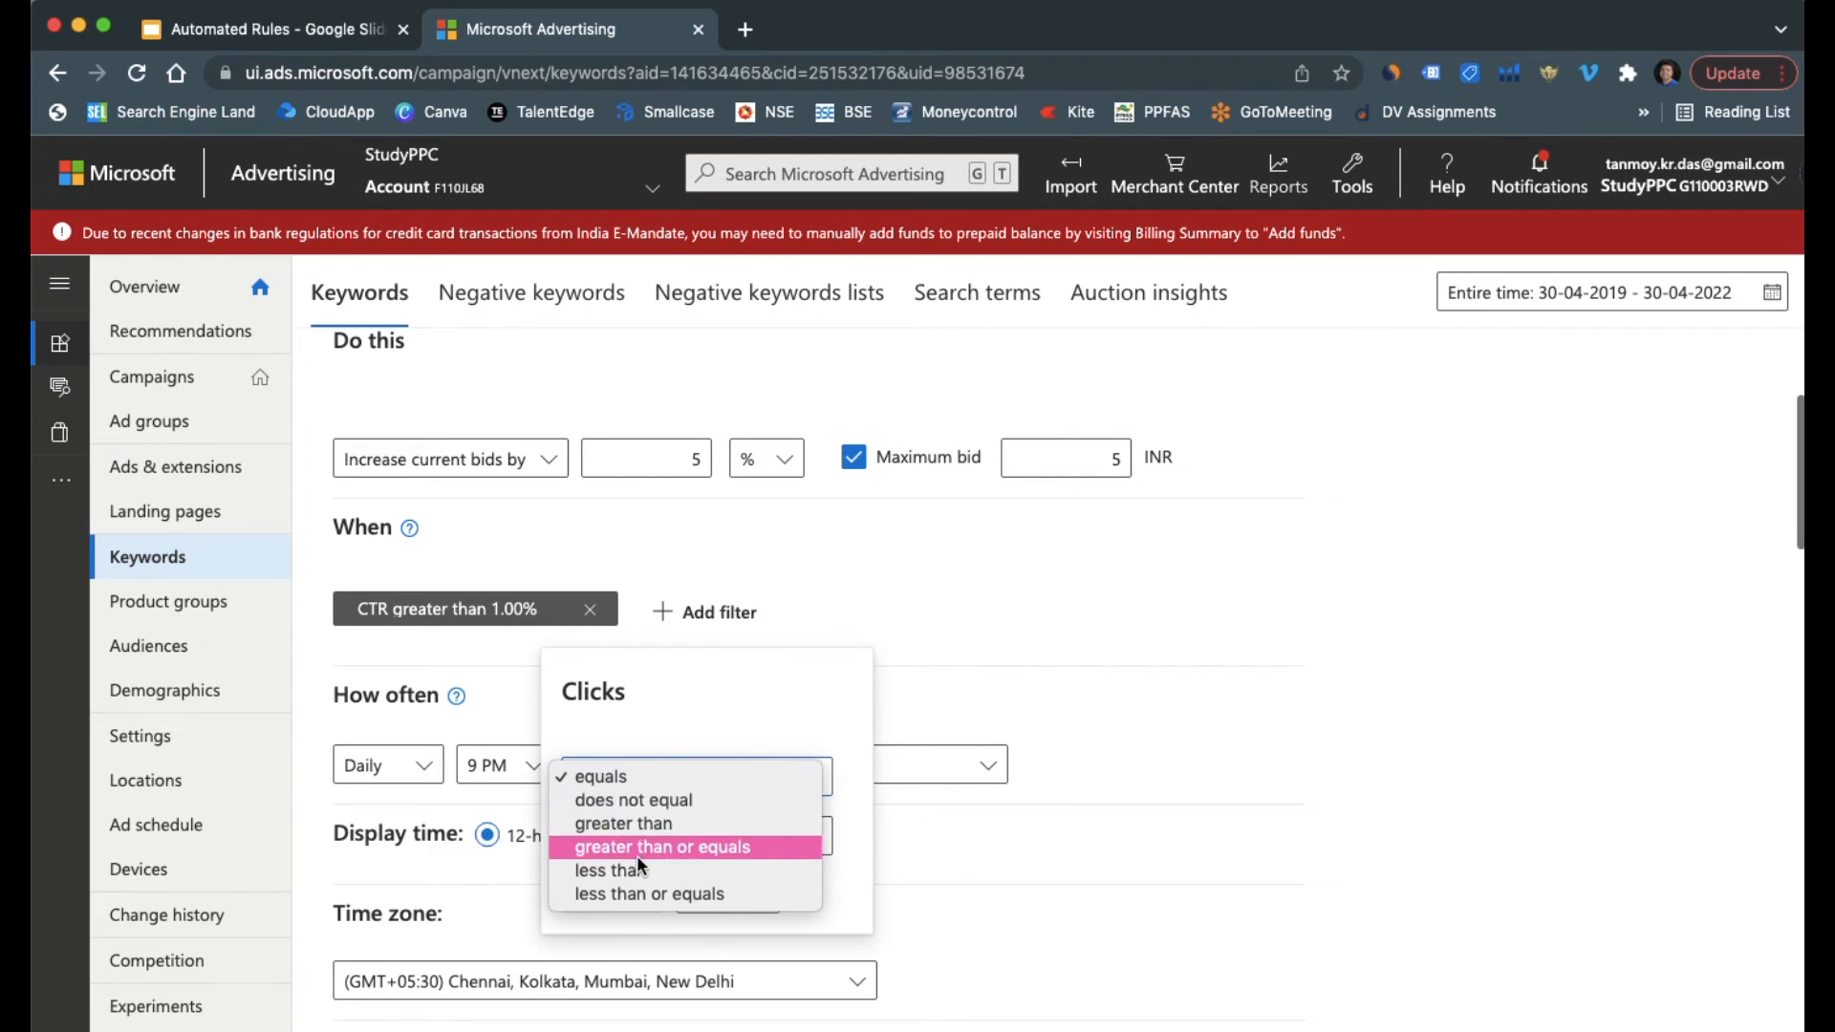
pyautogui.click(646, 823)
pyautogui.click(634, 823)
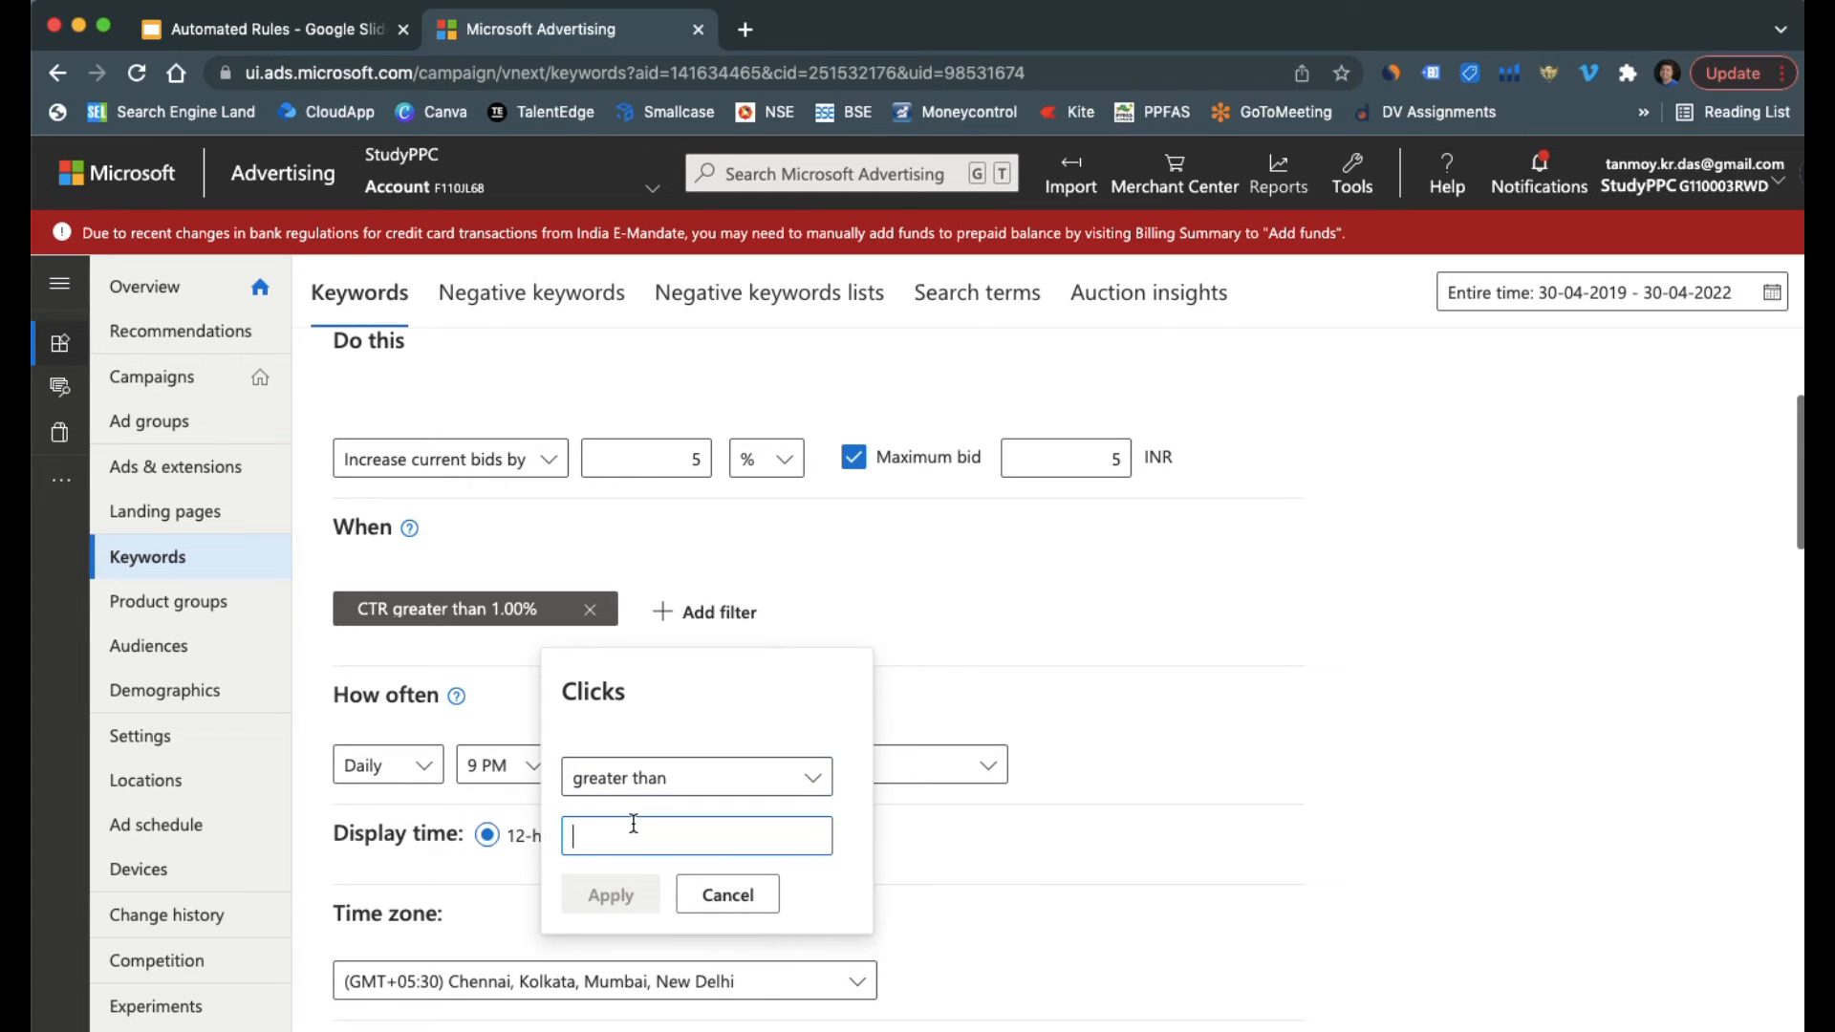
pyautogui.write('10')
pyautogui.click(627, 892)
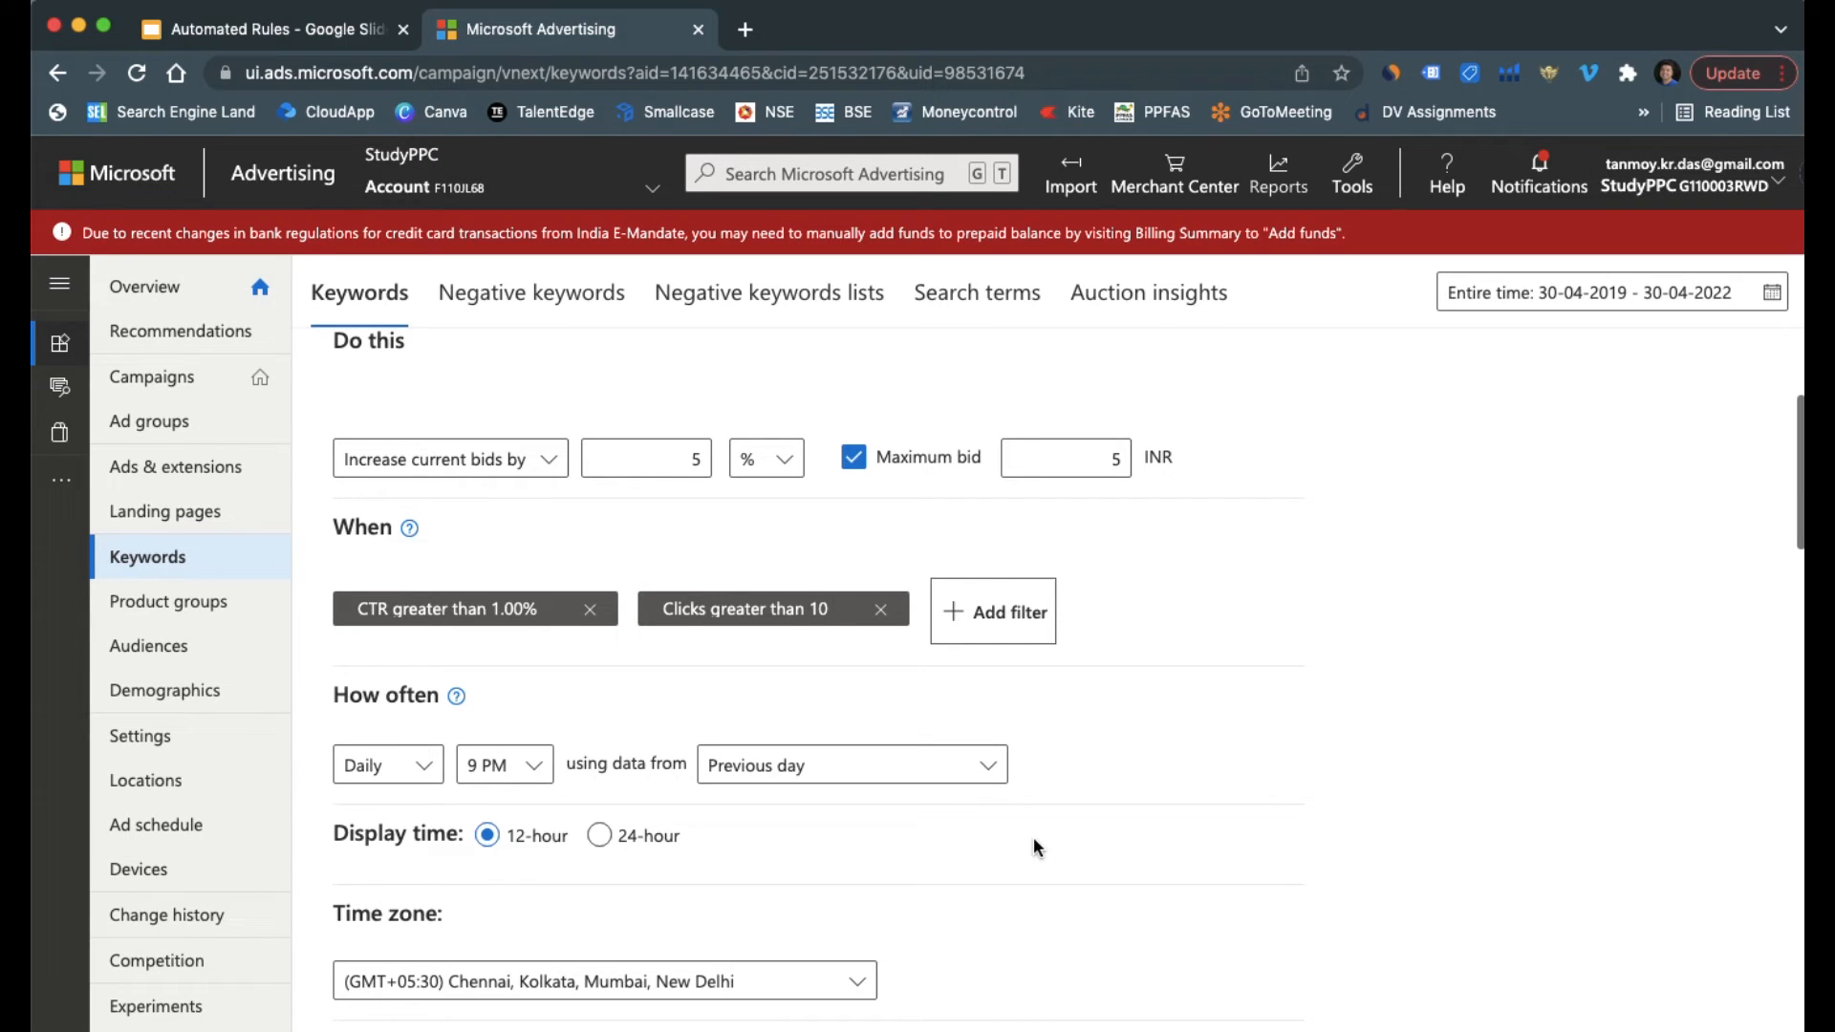
# Replace the default name of the bid increase rule with "Good Keywords" and save the rule
pyautogui.scroll(-5, 1035, 836)
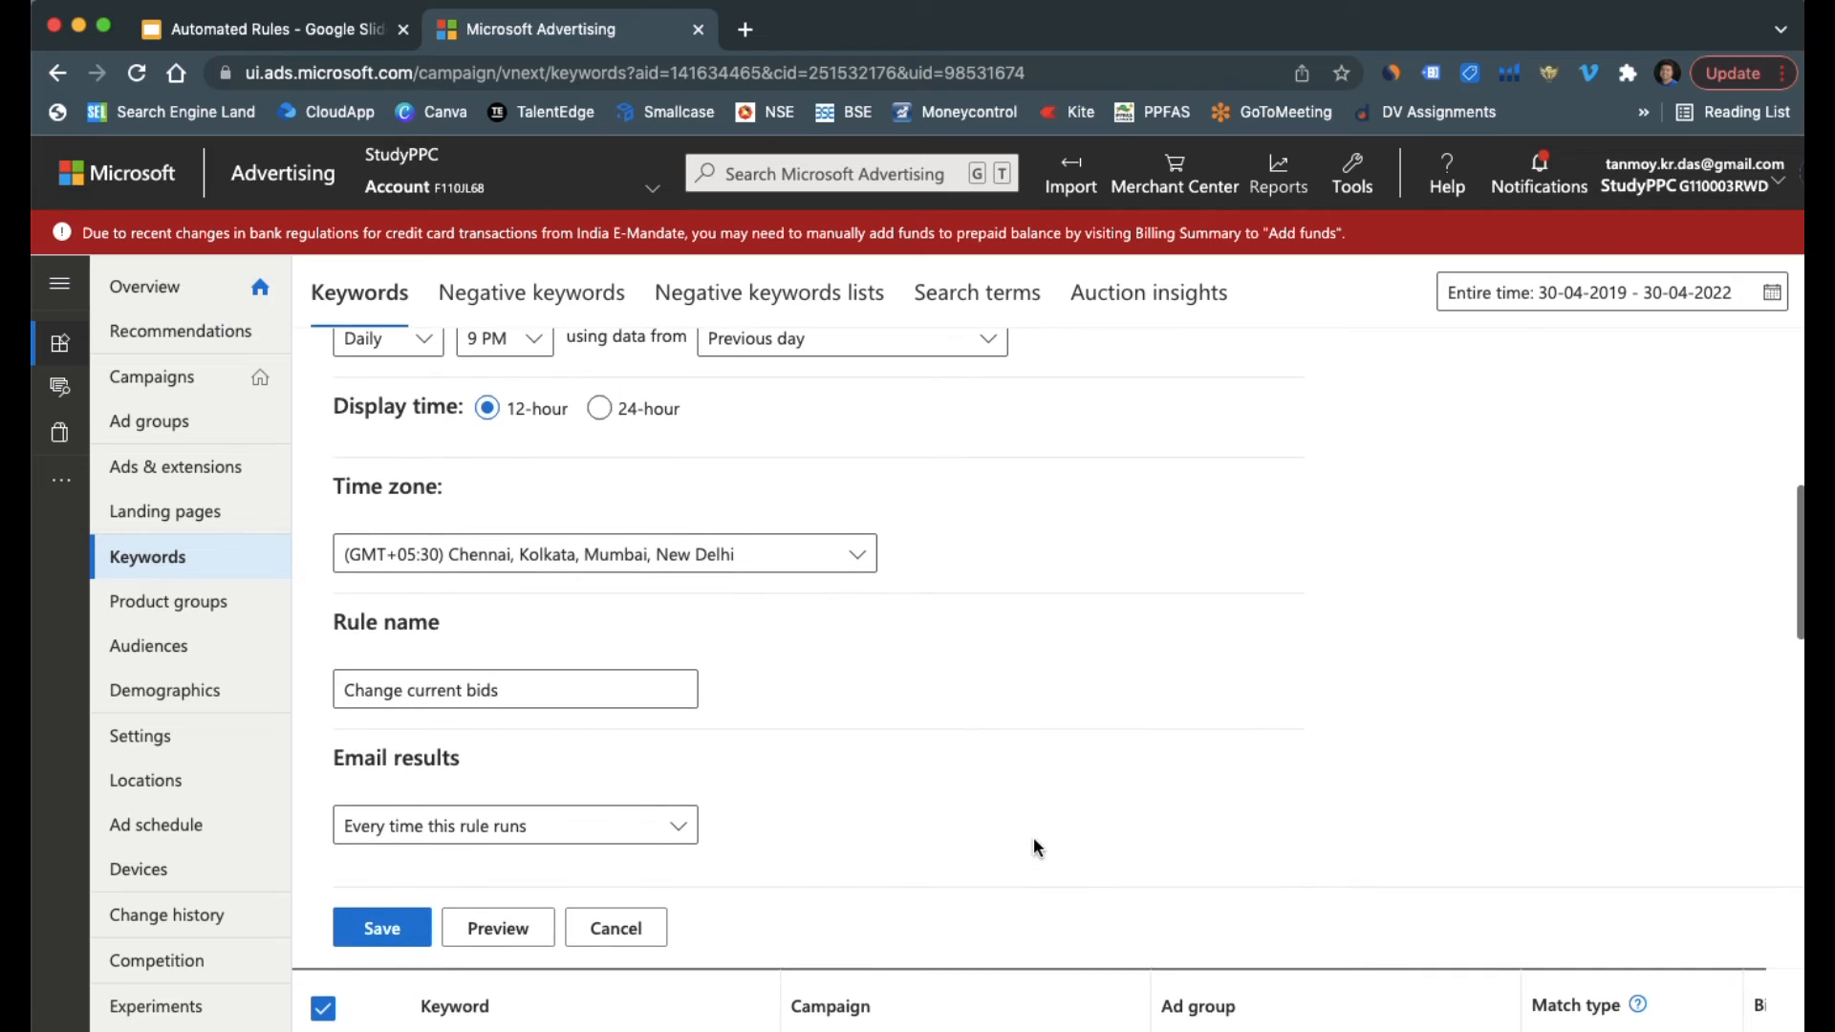
pyautogui.click(579, 685)
pyautogui.press('BackSpace')
pyautogui.press('BackSpace')
pyautogui.press('BackSpace')
pyautogui.press('BackSpace')
pyautogui.press('BackSpace')
pyautogui.press('BackSpace')
pyautogui.press('BackSpace')
pyautogui.press('BackSpace')
pyautogui.press('BackSpace')
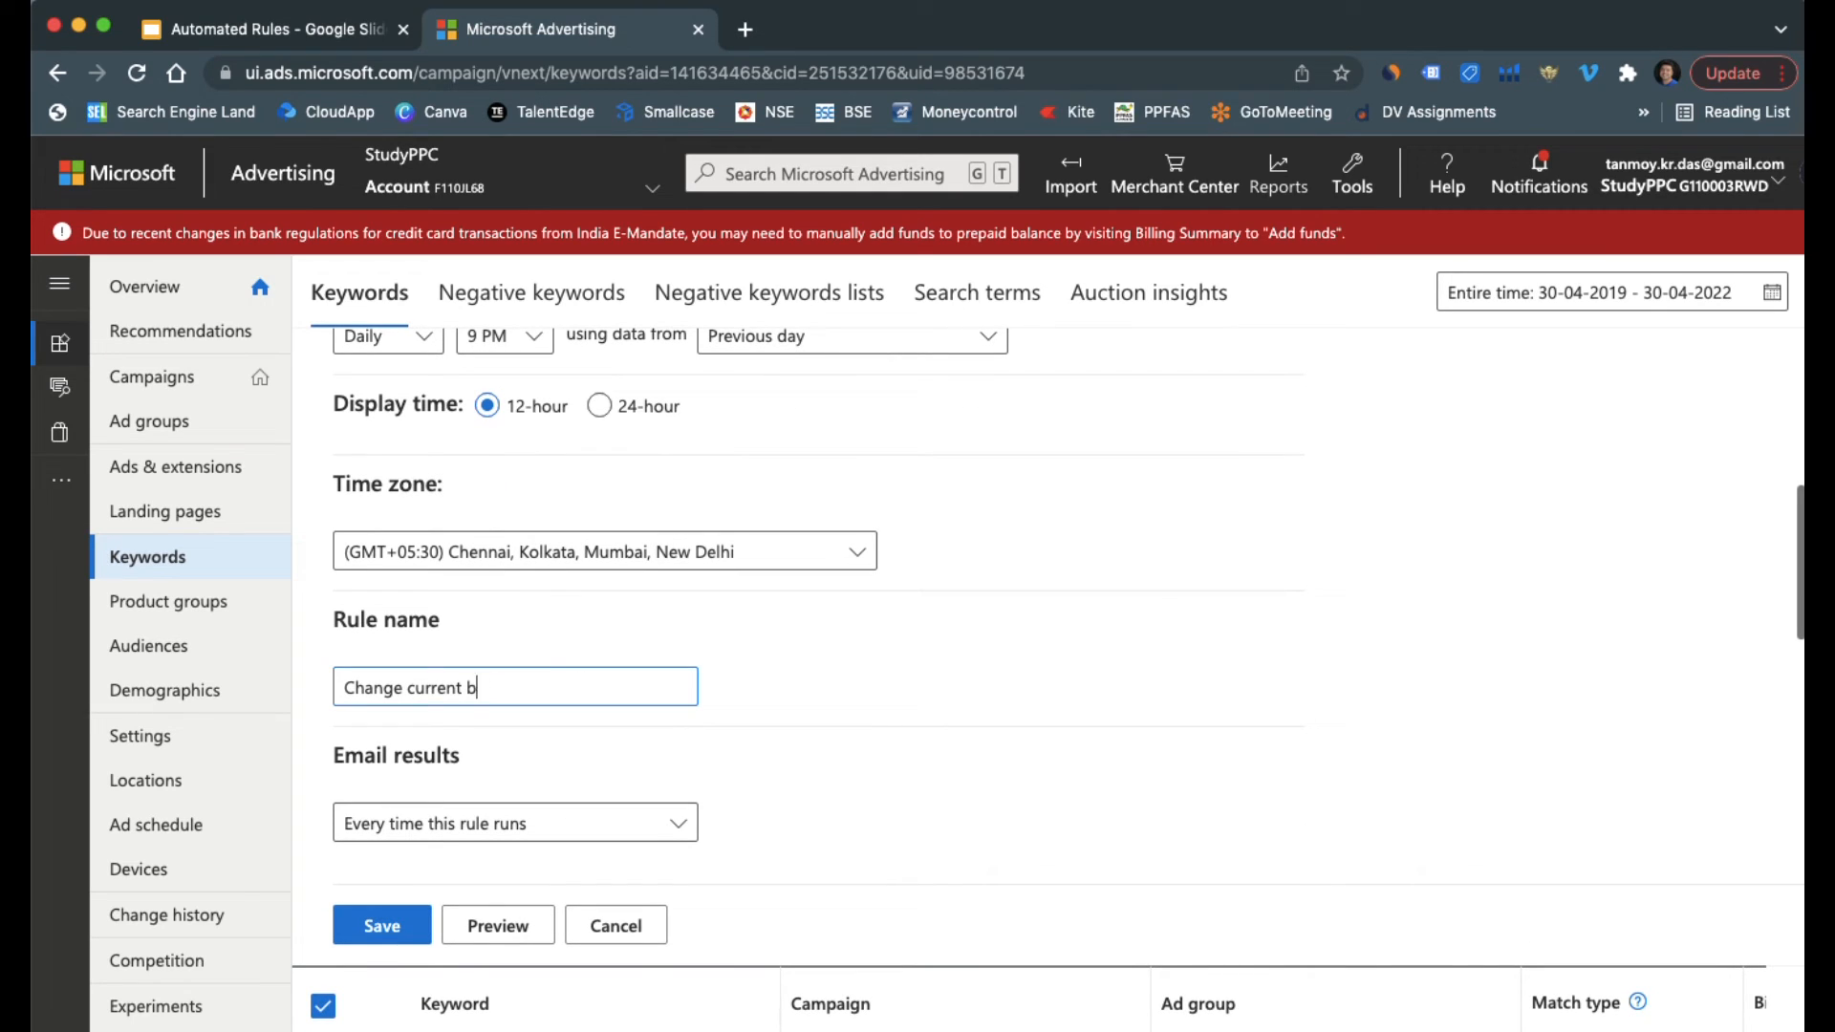
pyautogui.press('BackSpace')
pyautogui.press('BackSpace')
pyautogui.press('BackSpace')
pyautogui.press('BackSpace')
pyautogui.press('BackSpace')
pyautogui.press('BackSpace')
pyautogui.press('BackSpace')
pyautogui.press('BackSpace')
pyautogui.press('BackSpace')
pyautogui.press('BackSpace')
pyautogui.write('Goog')
pyautogui.press('BackSpace')
pyautogui.write('d Keywords')
pyautogui.click(382, 923)
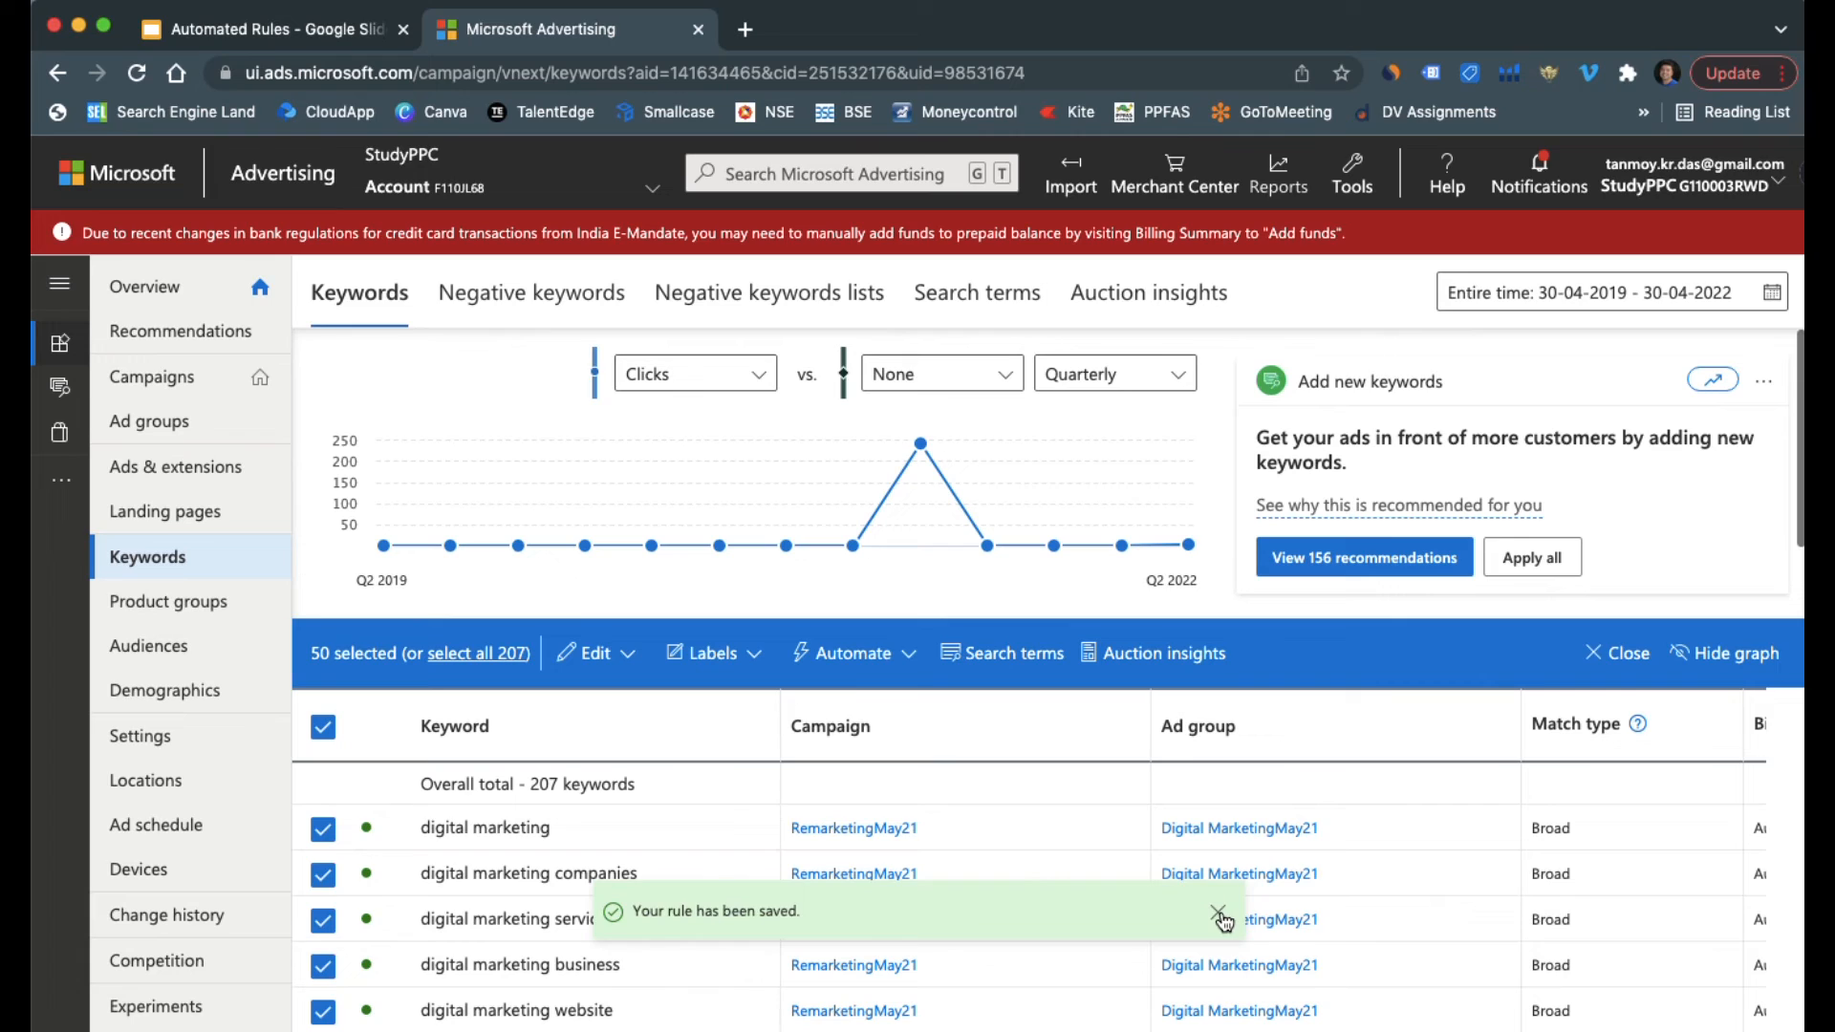
# Start another bid change rule for the selected keywords that decreases current bids by 5% with a minimum bid of 1 INR
pyautogui.click(857, 651)
pyautogui.click(863, 750)
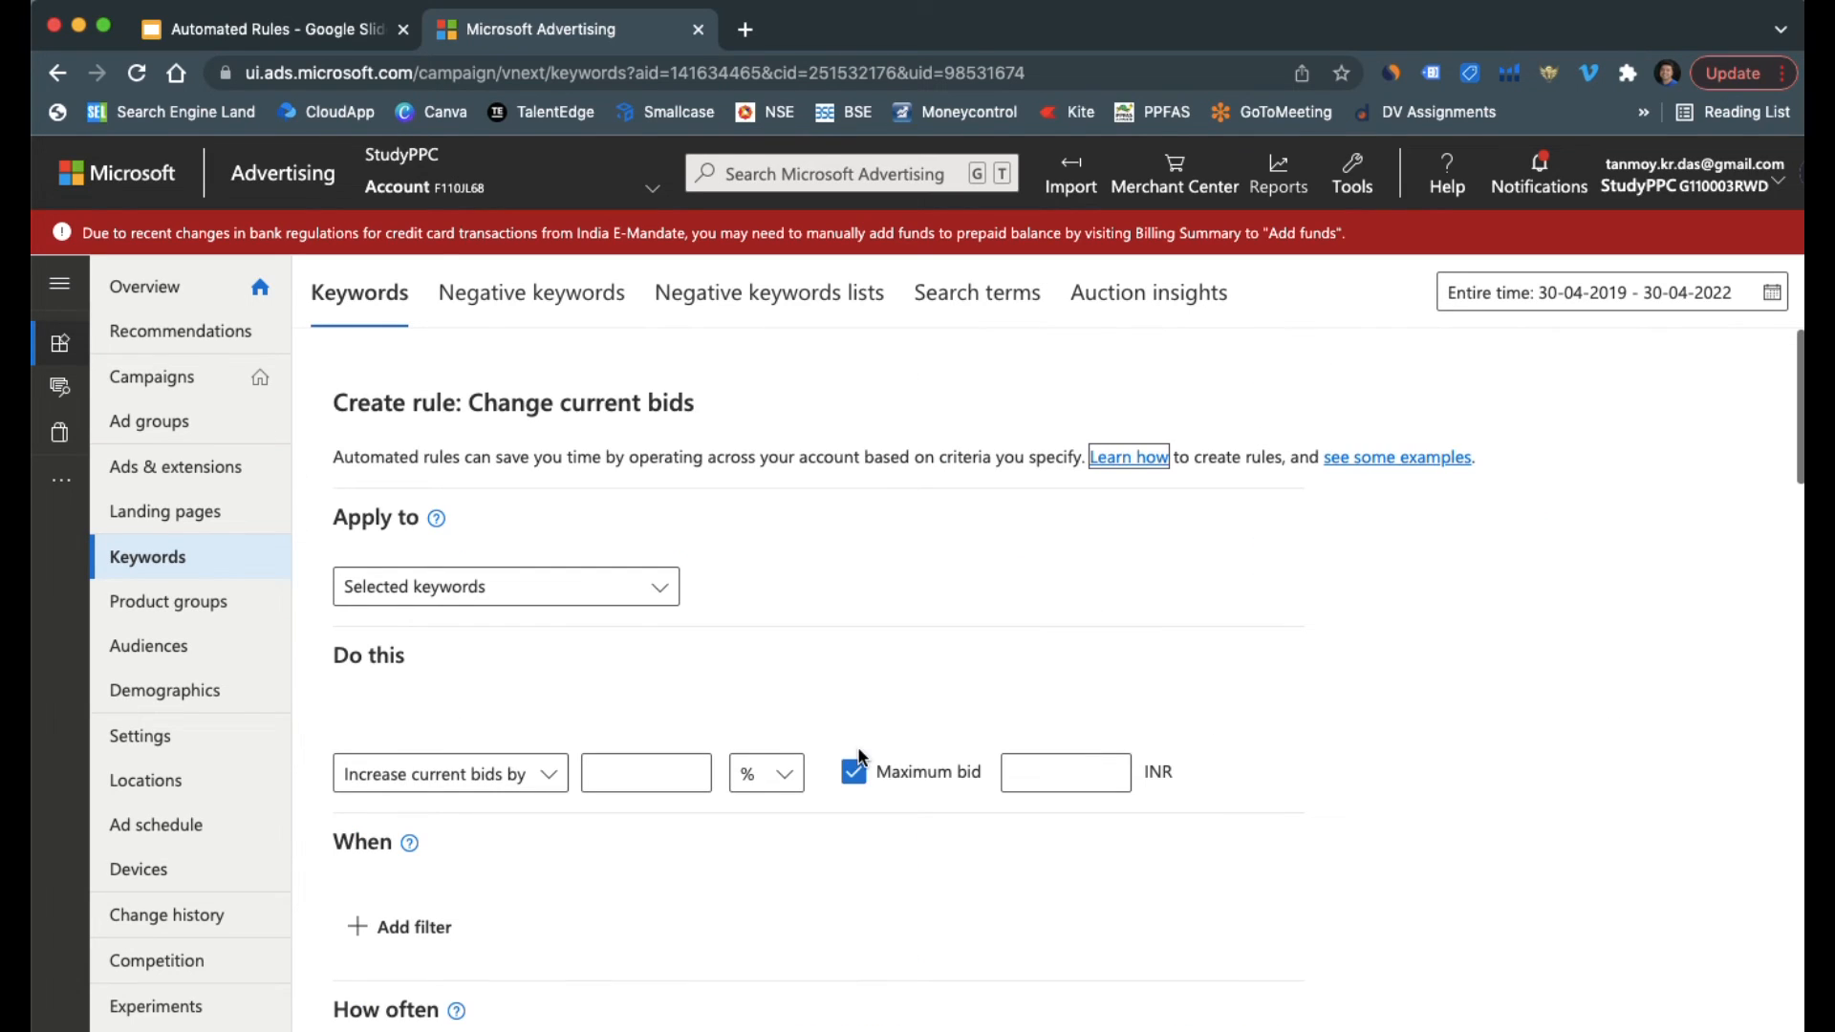
pyautogui.click(507, 774)
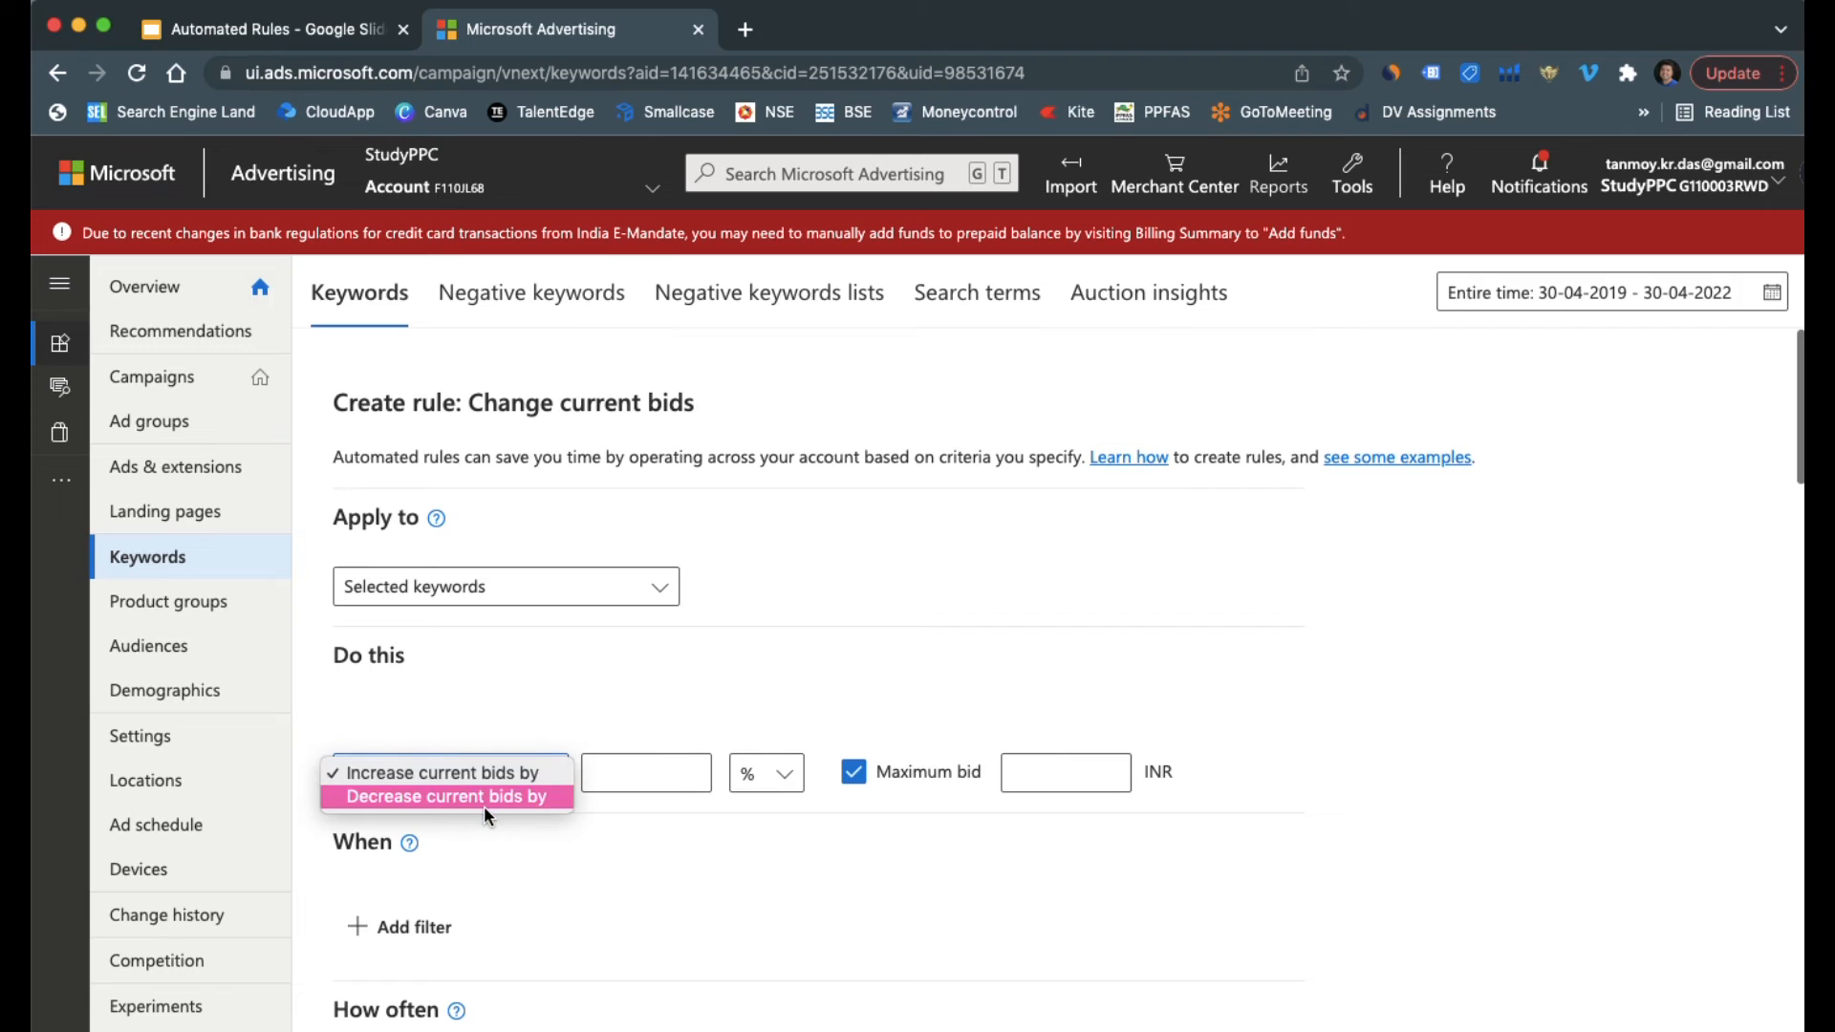
pyautogui.click(484, 806)
pyautogui.click(636, 765)
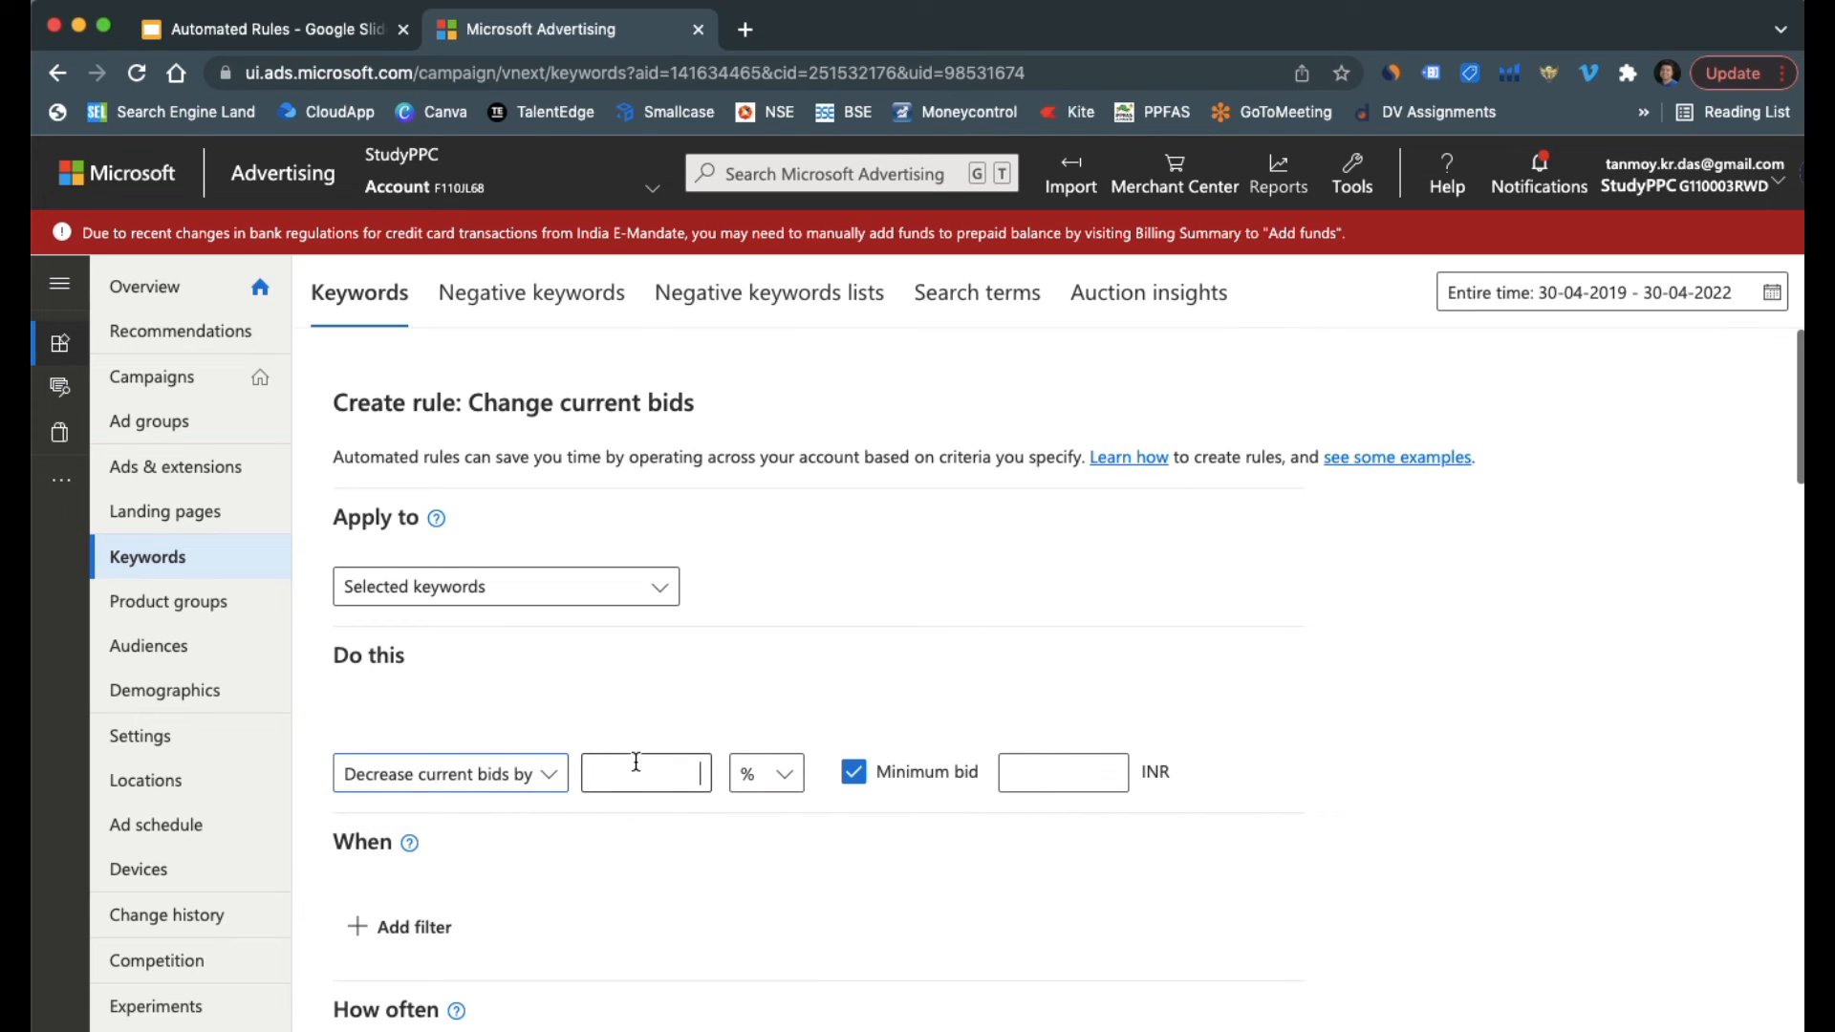
pyautogui.write('5')
pyautogui.click(1030, 781)
pyautogui.write('1')
# Add a condition to the bid decrease rule for CTR less than 1%
pyautogui.scroll(-2, 810, 872)
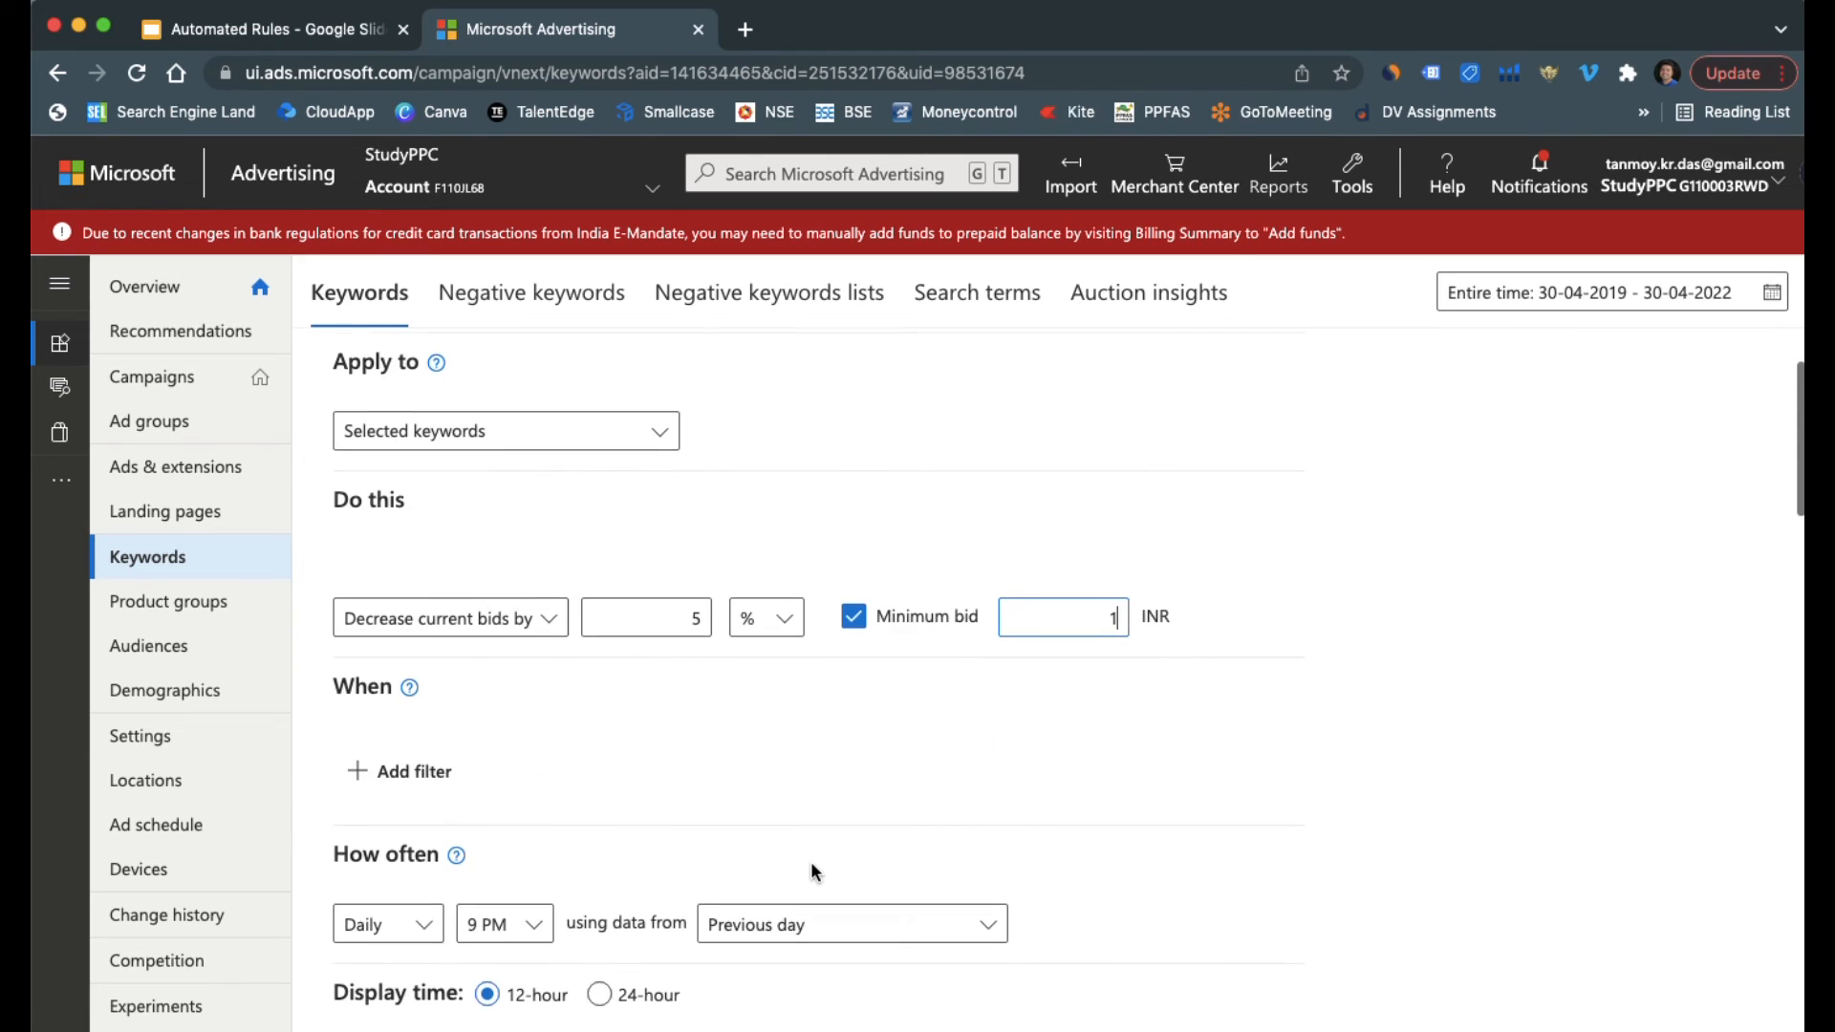
pyautogui.click(427, 781)
pyautogui.write('ctr')
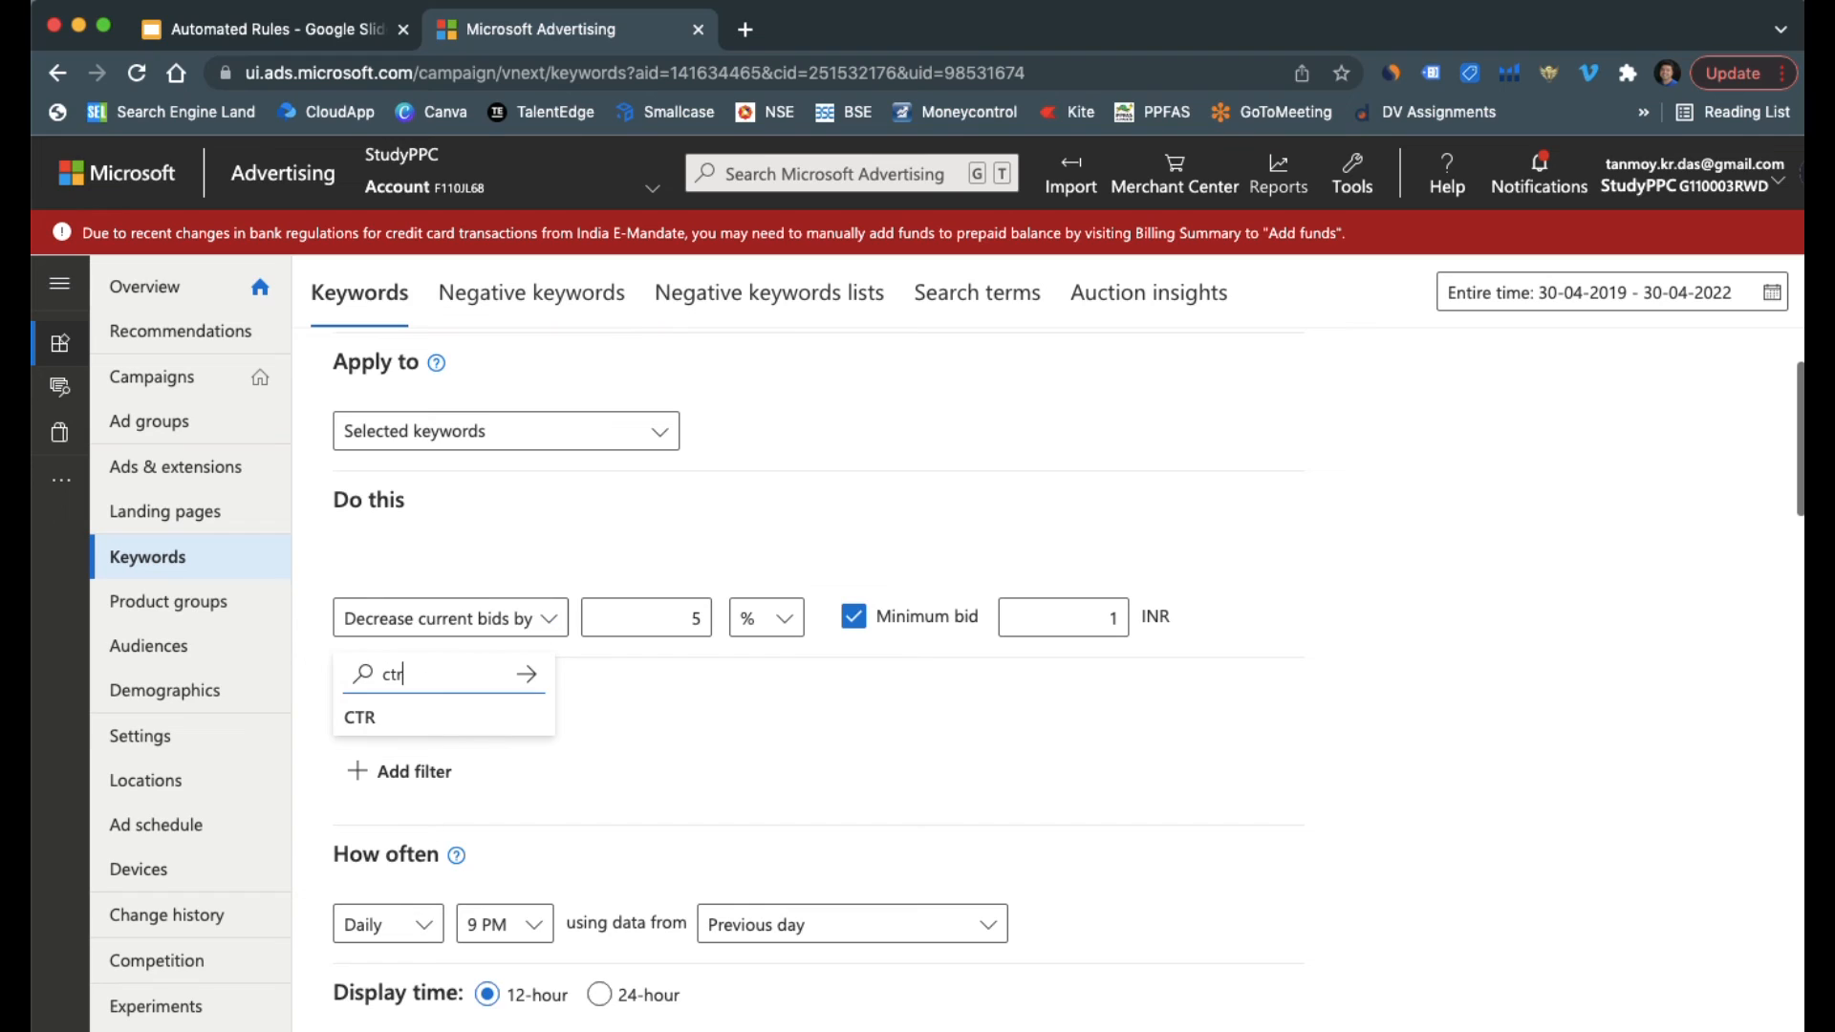
pyautogui.click(433, 717)
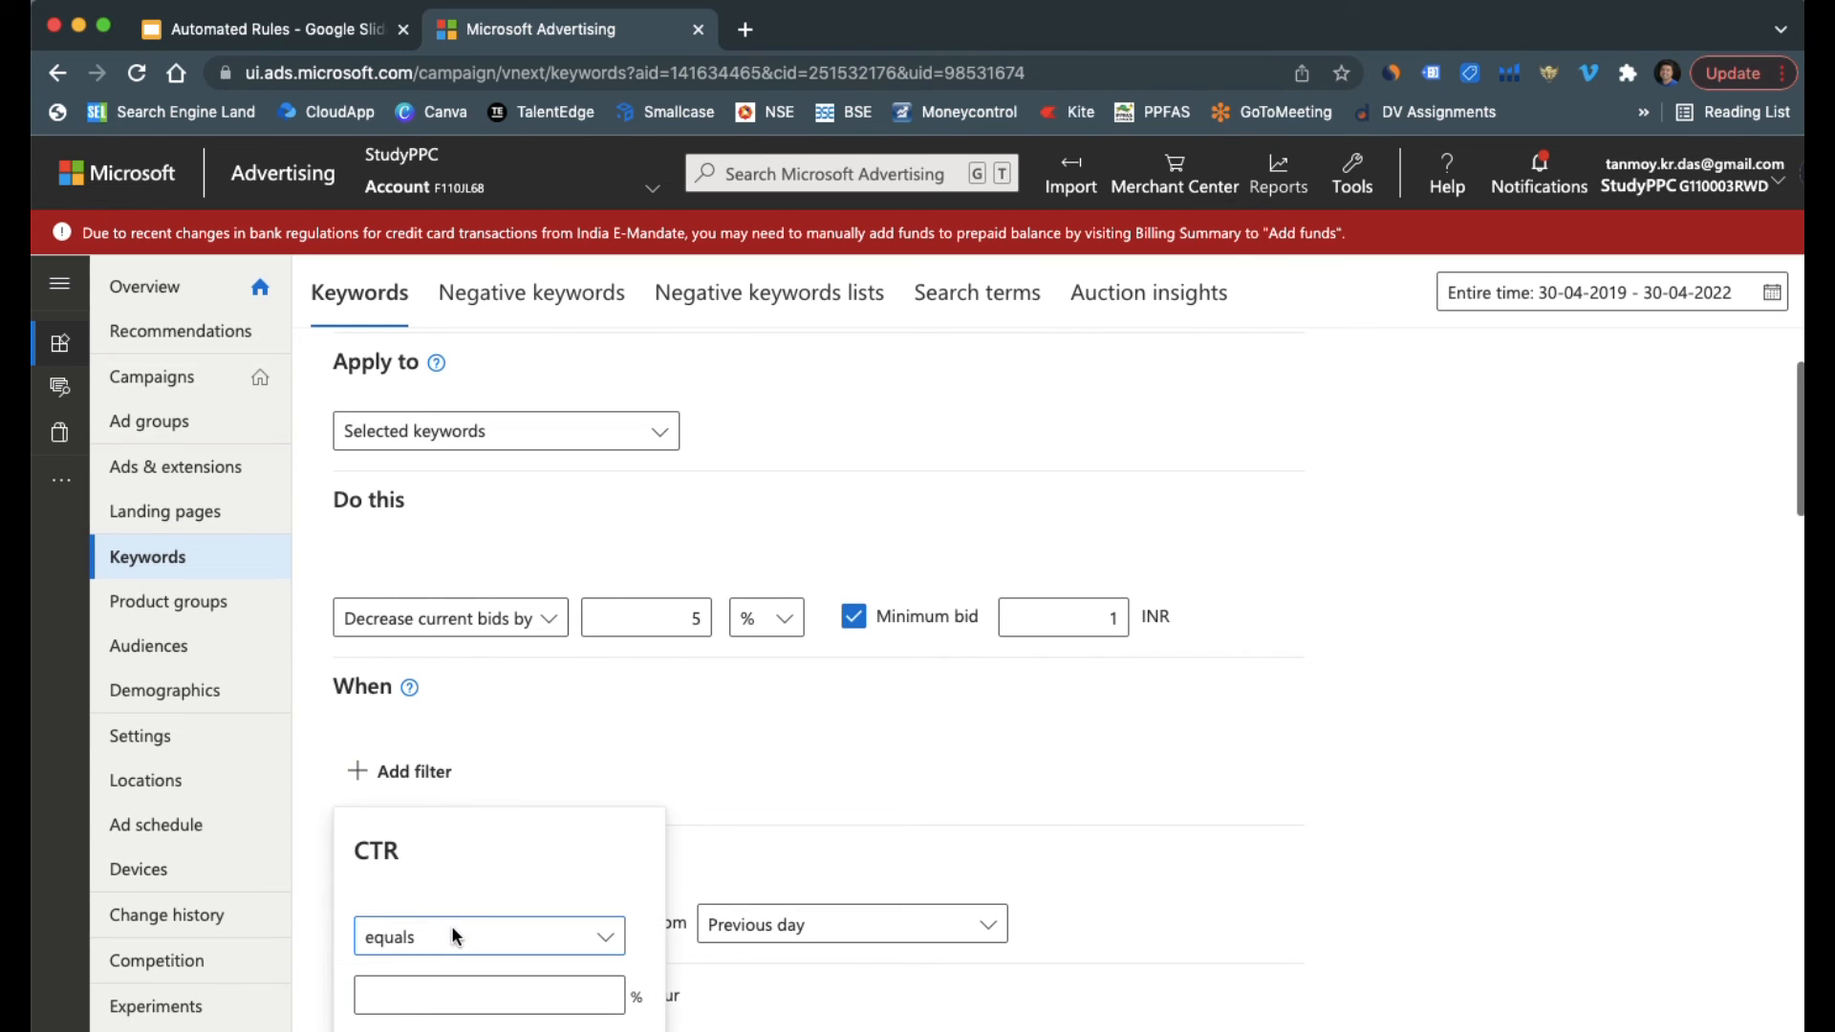
pyautogui.click(452, 928)
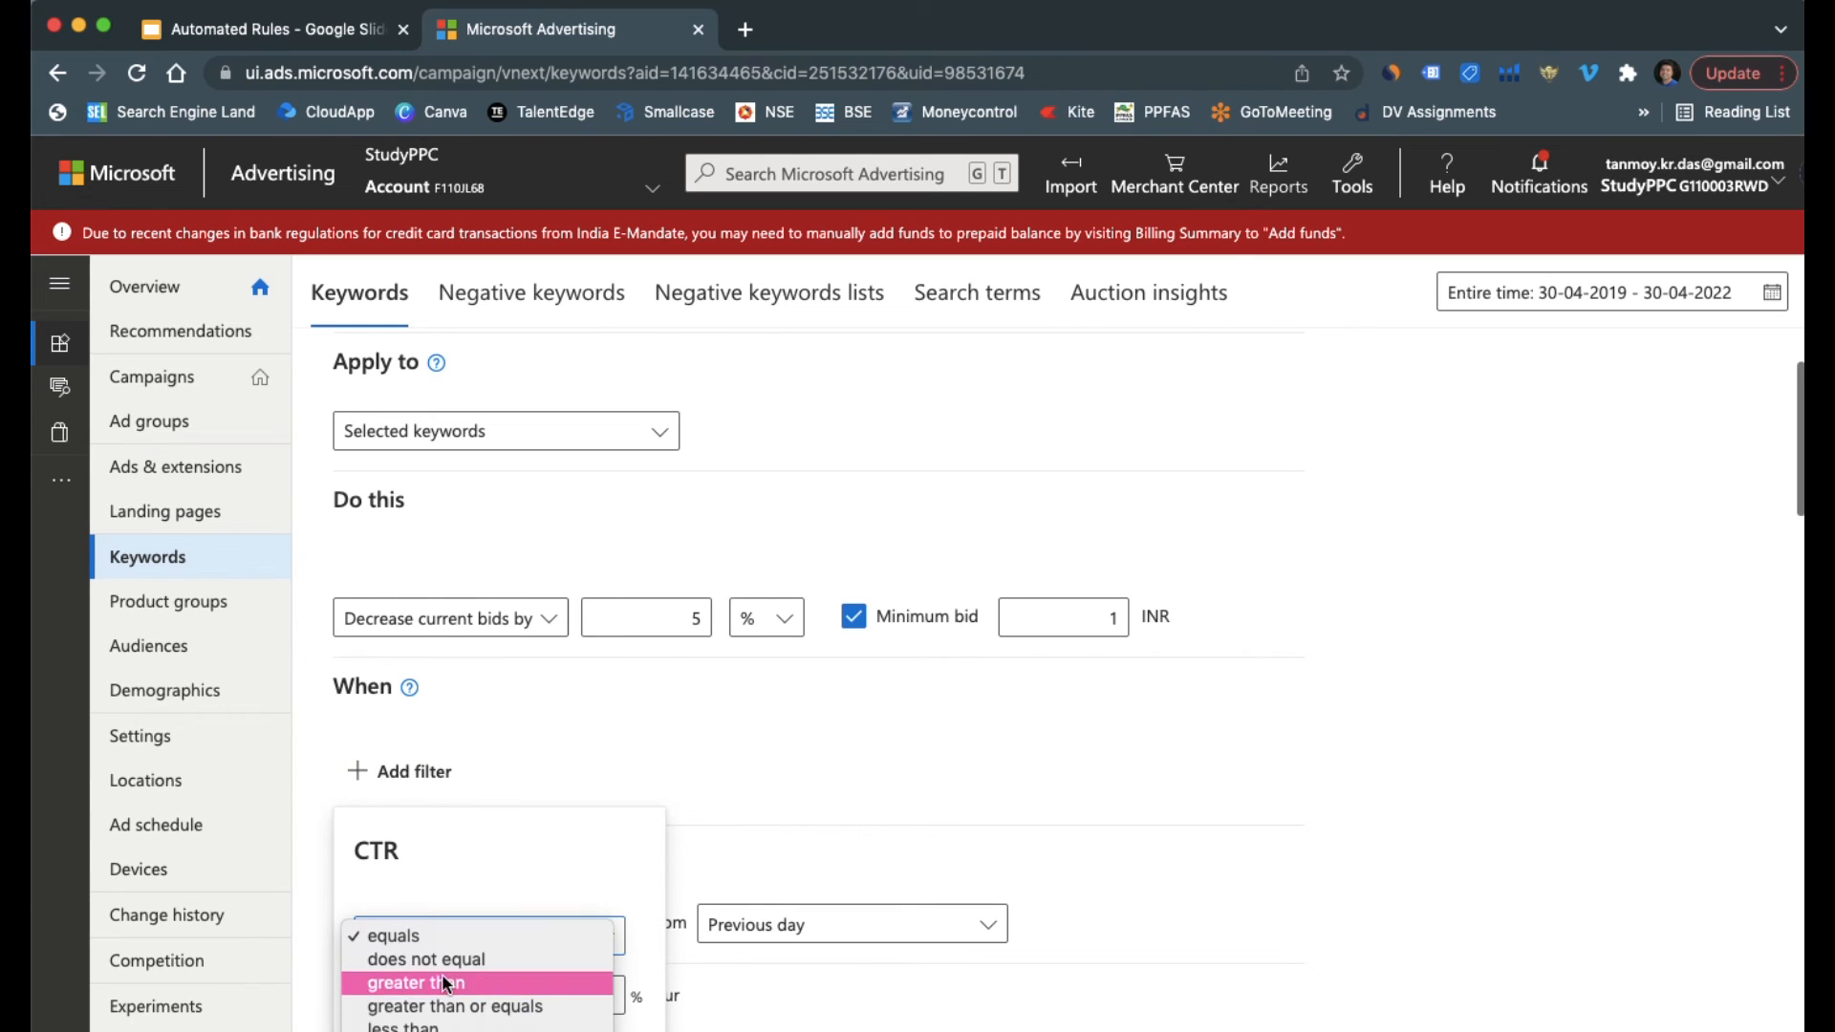
pyautogui.click(424, 1025)
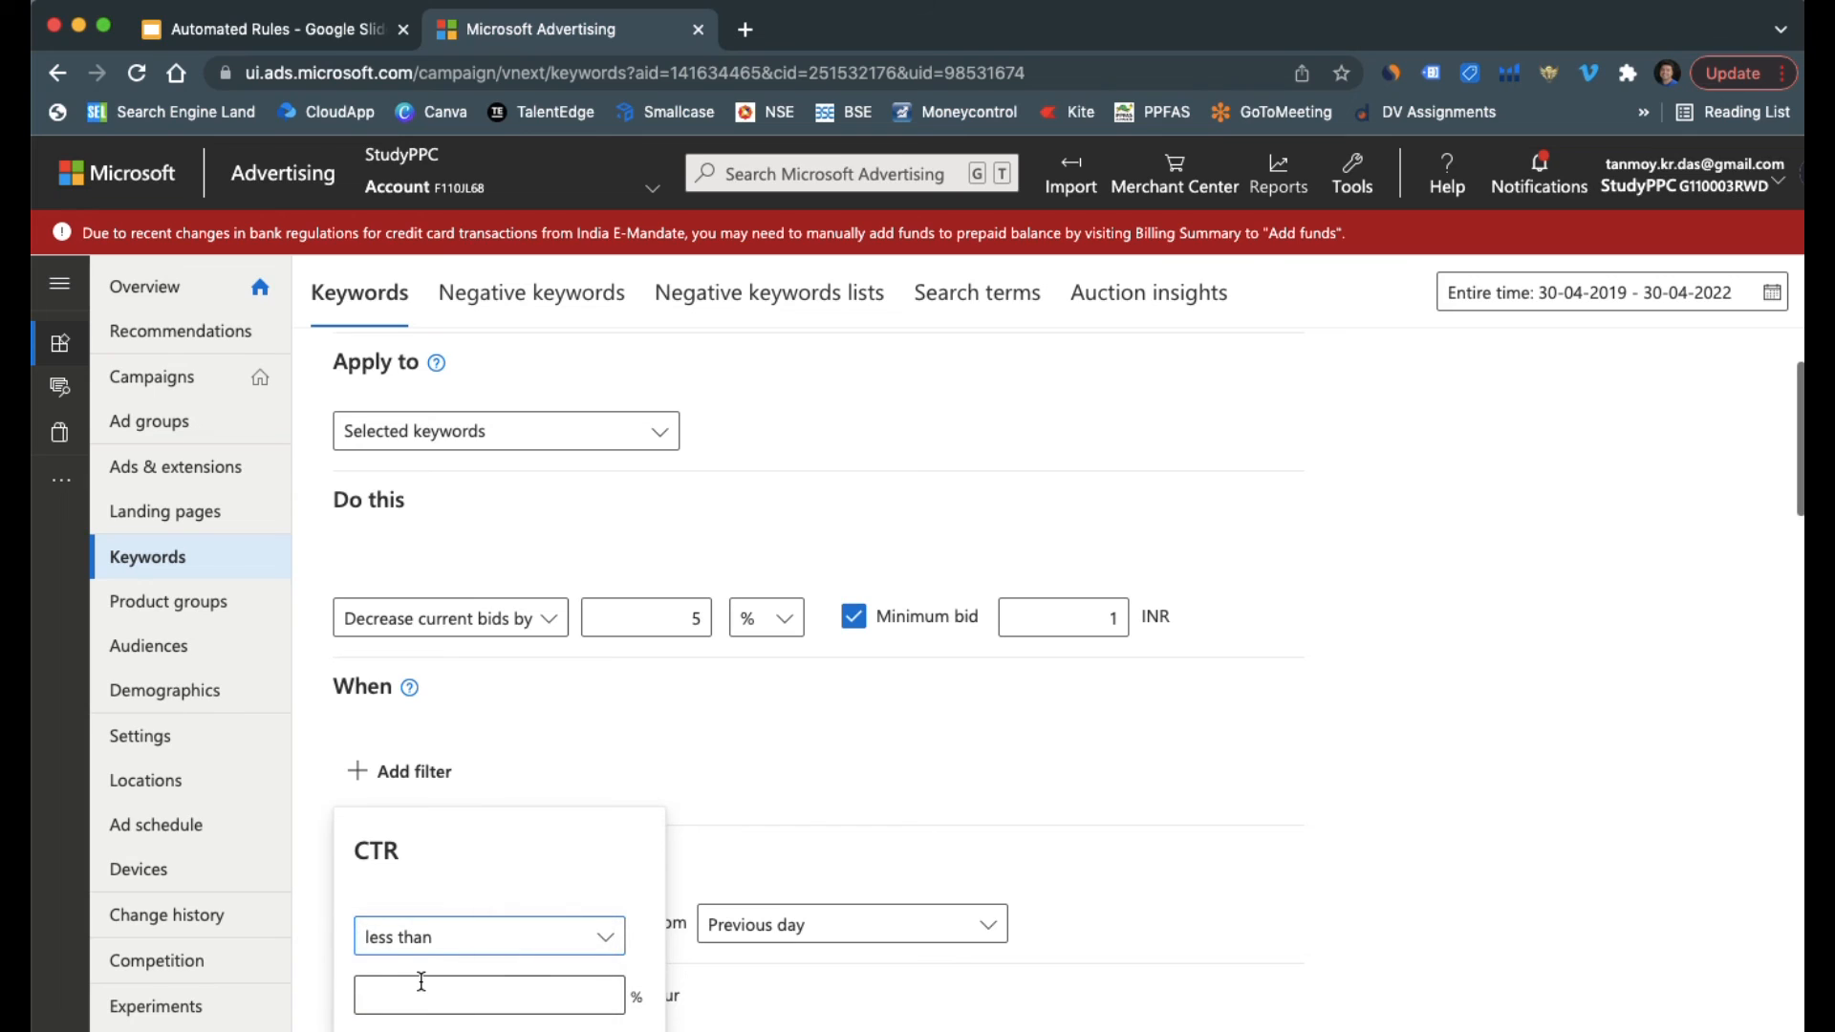
pyautogui.scroll(-3, 528, 812)
pyautogui.click(434, 809)
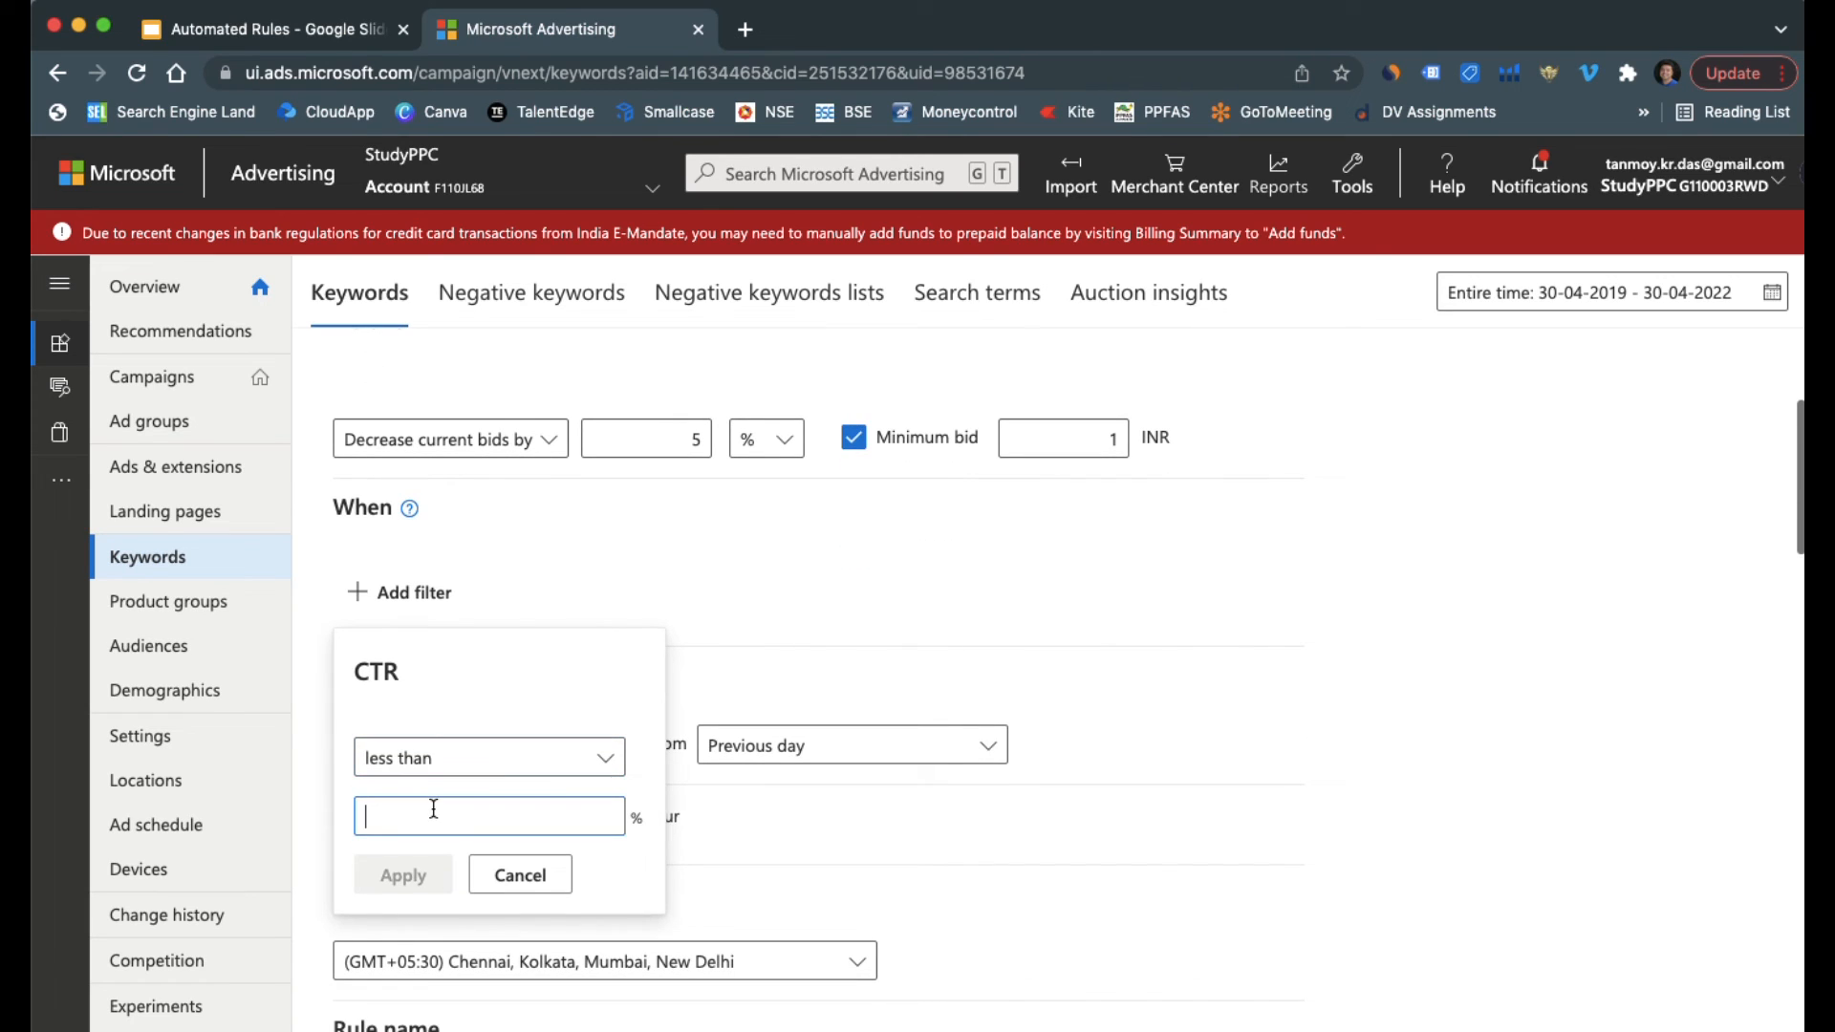
pyautogui.write('1')
pyautogui.click(397, 872)
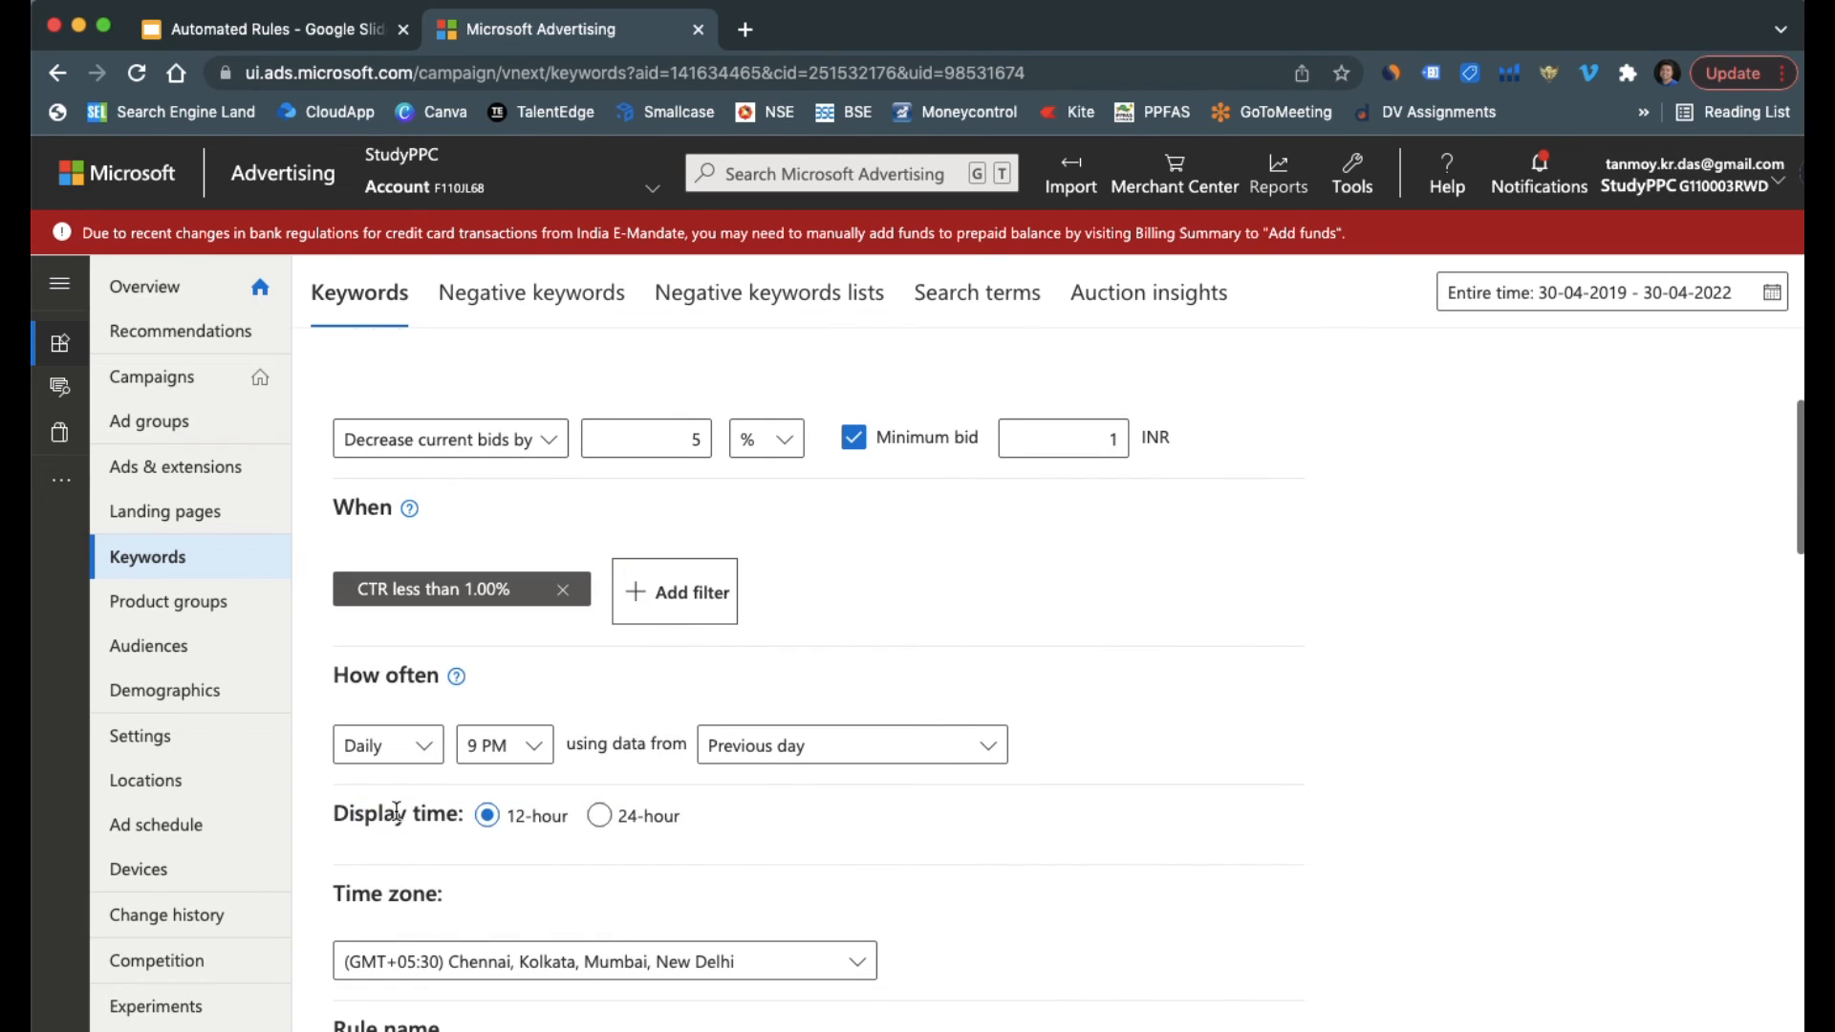
# Add a second condition to the bid decrease rule for Clicks less than 5
pyautogui.click(672, 600)
pyautogui.write('click')
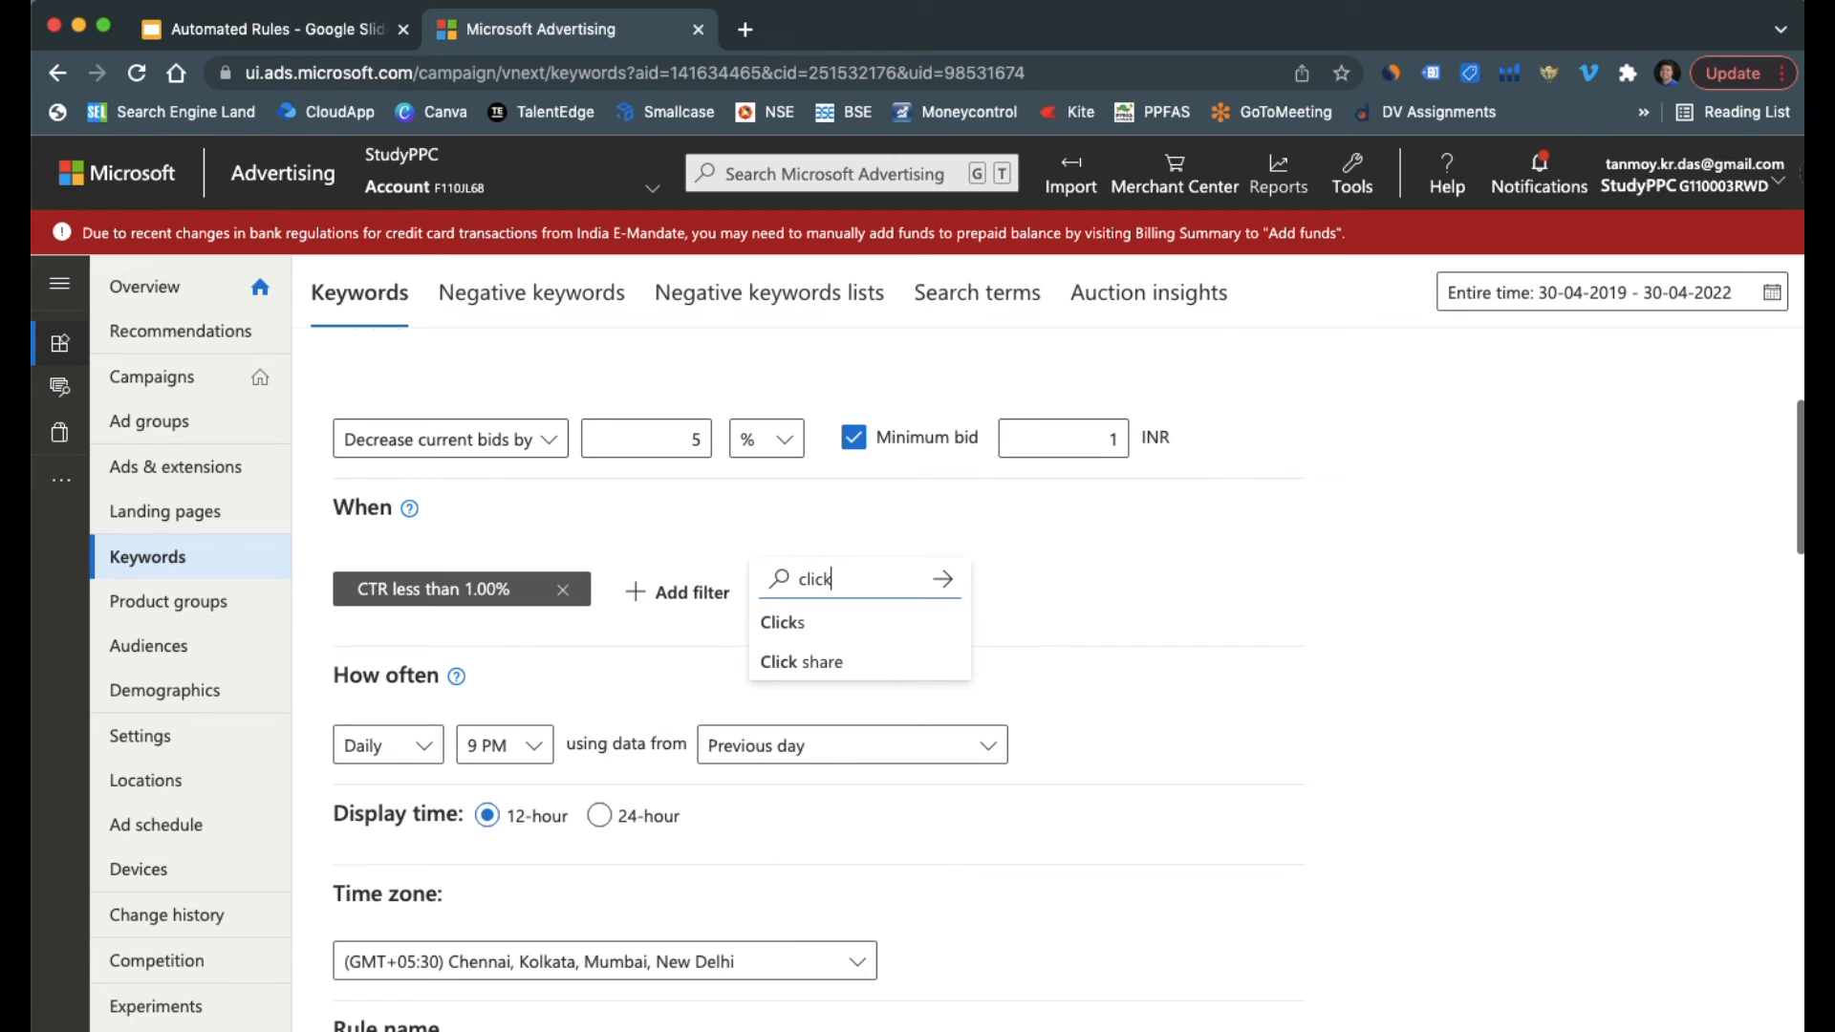
pyautogui.click(774, 623)
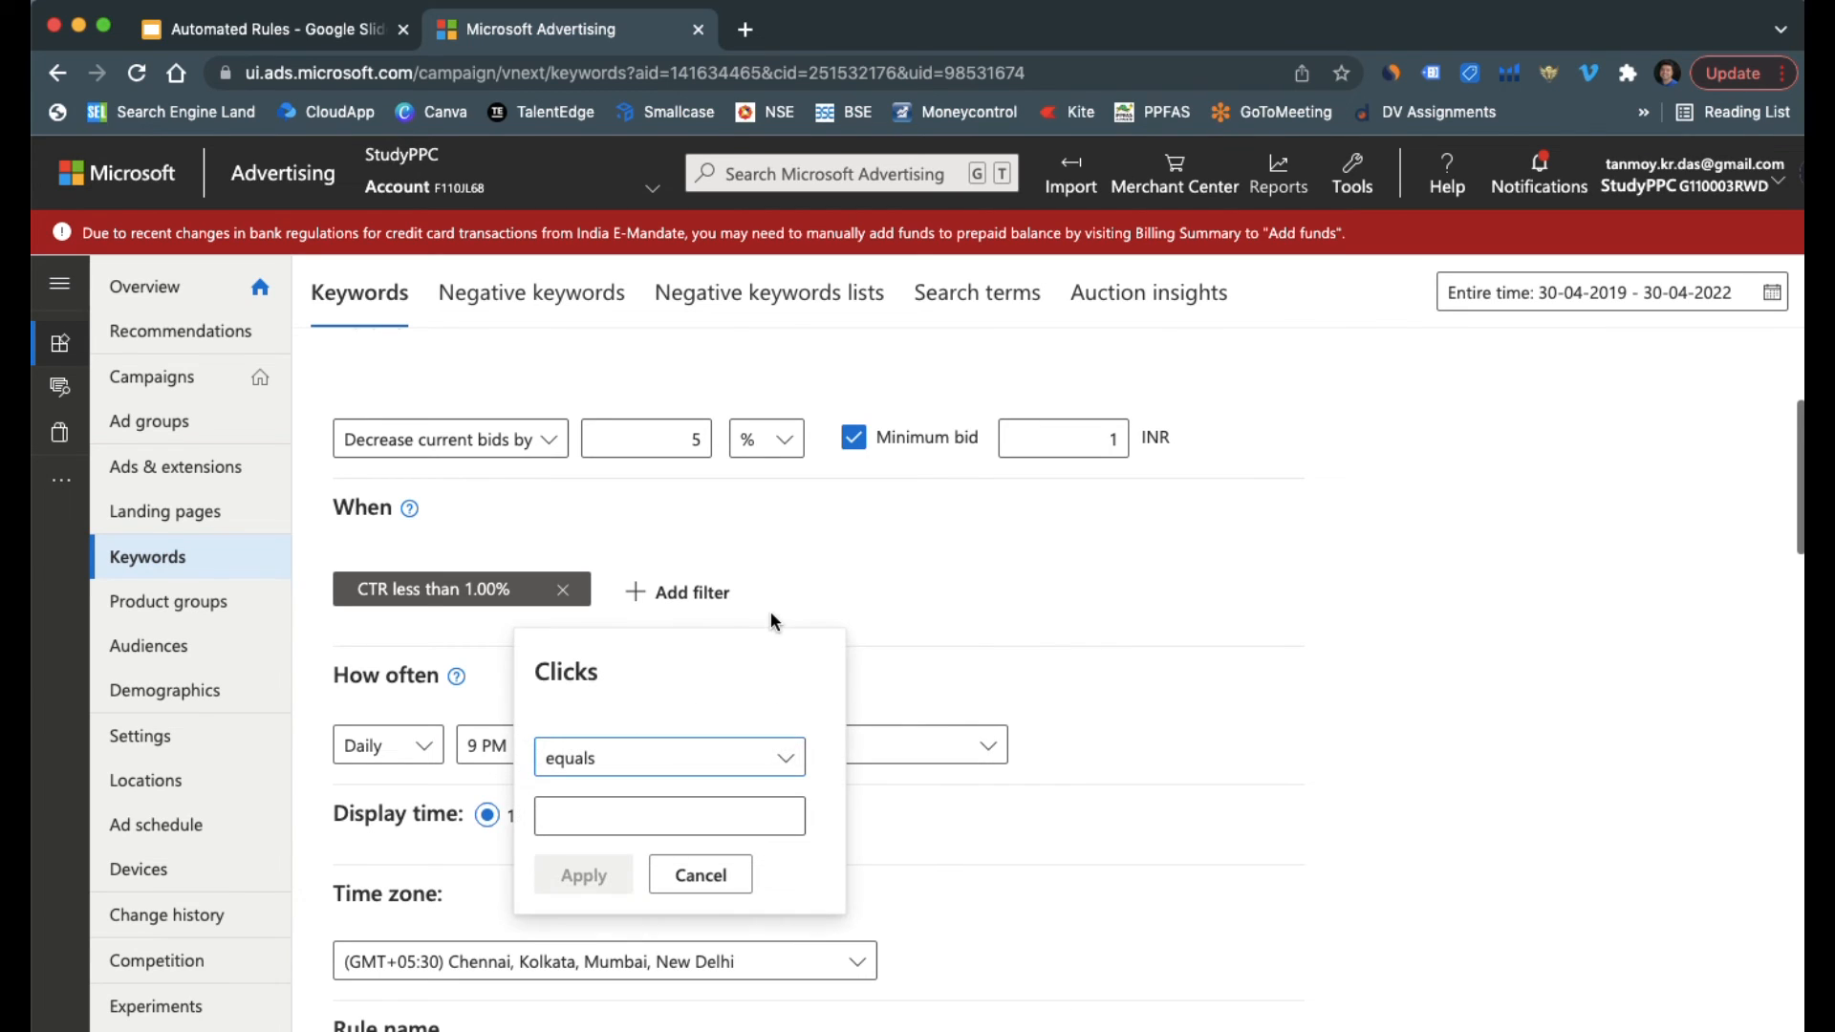
pyautogui.click(615, 749)
pyautogui.click(605, 851)
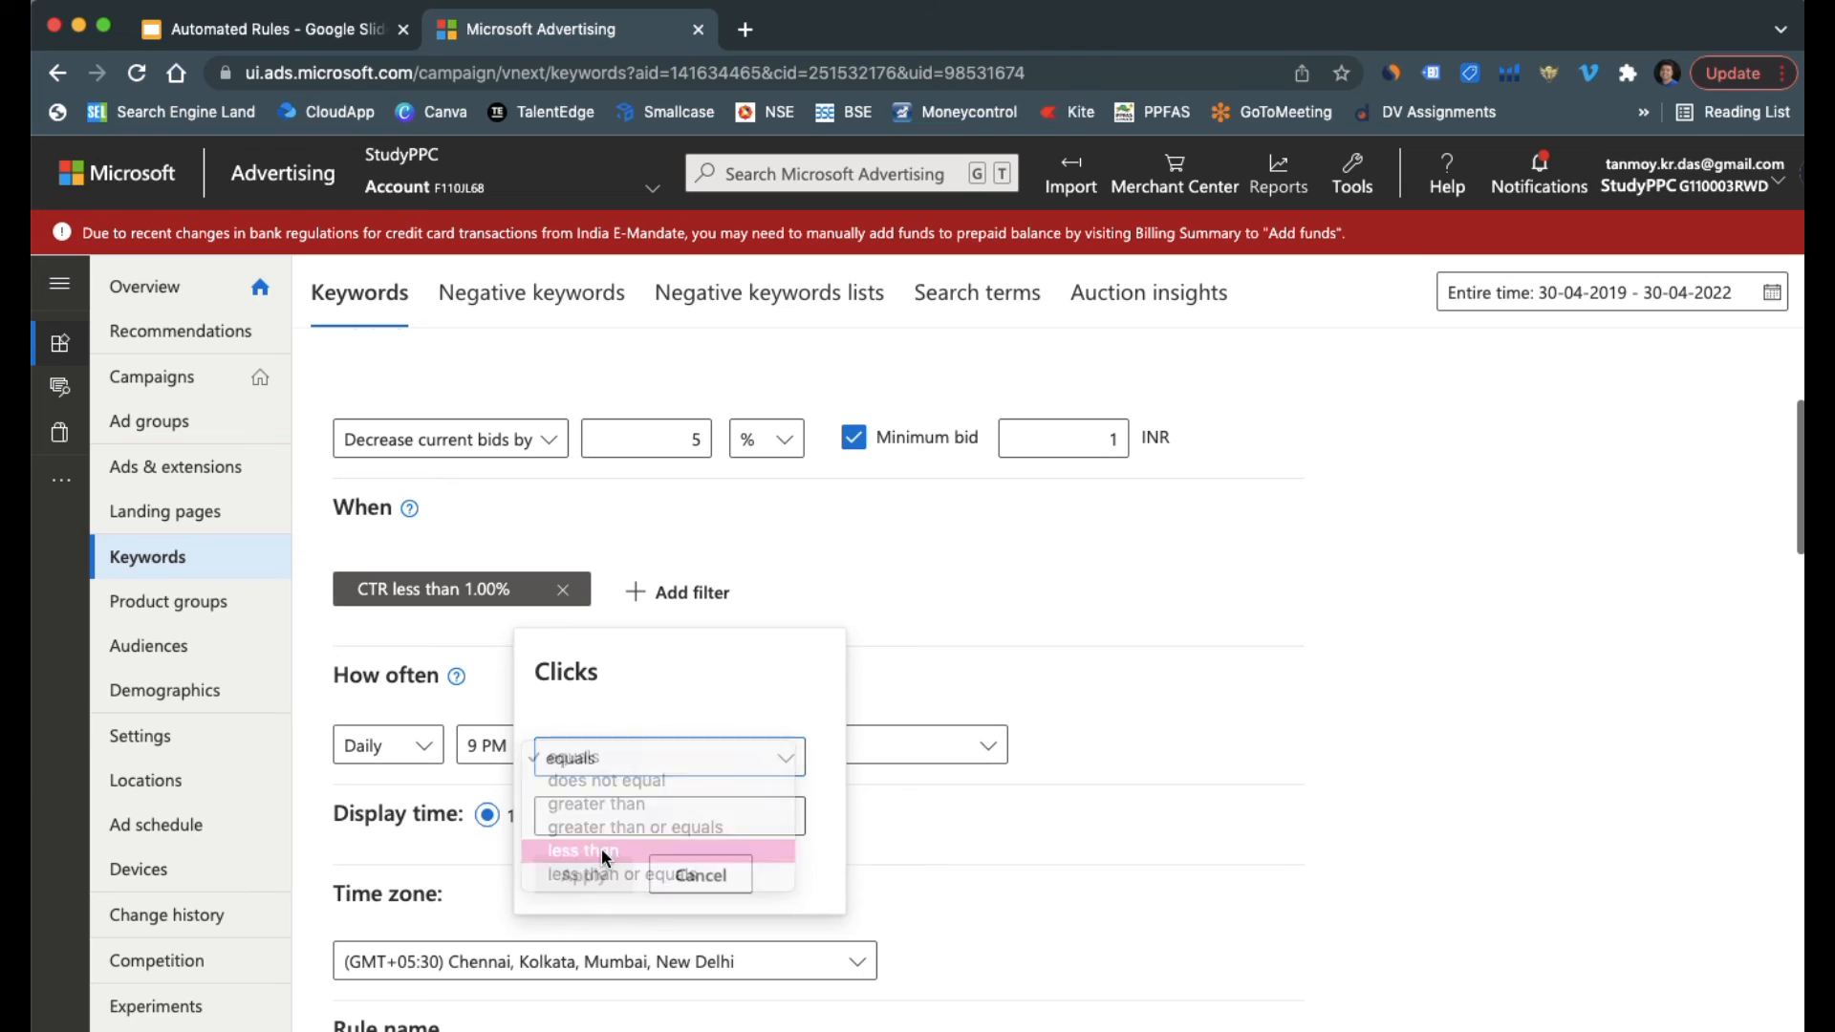
pyautogui.click(602, 824)
pyautogui.write('5')
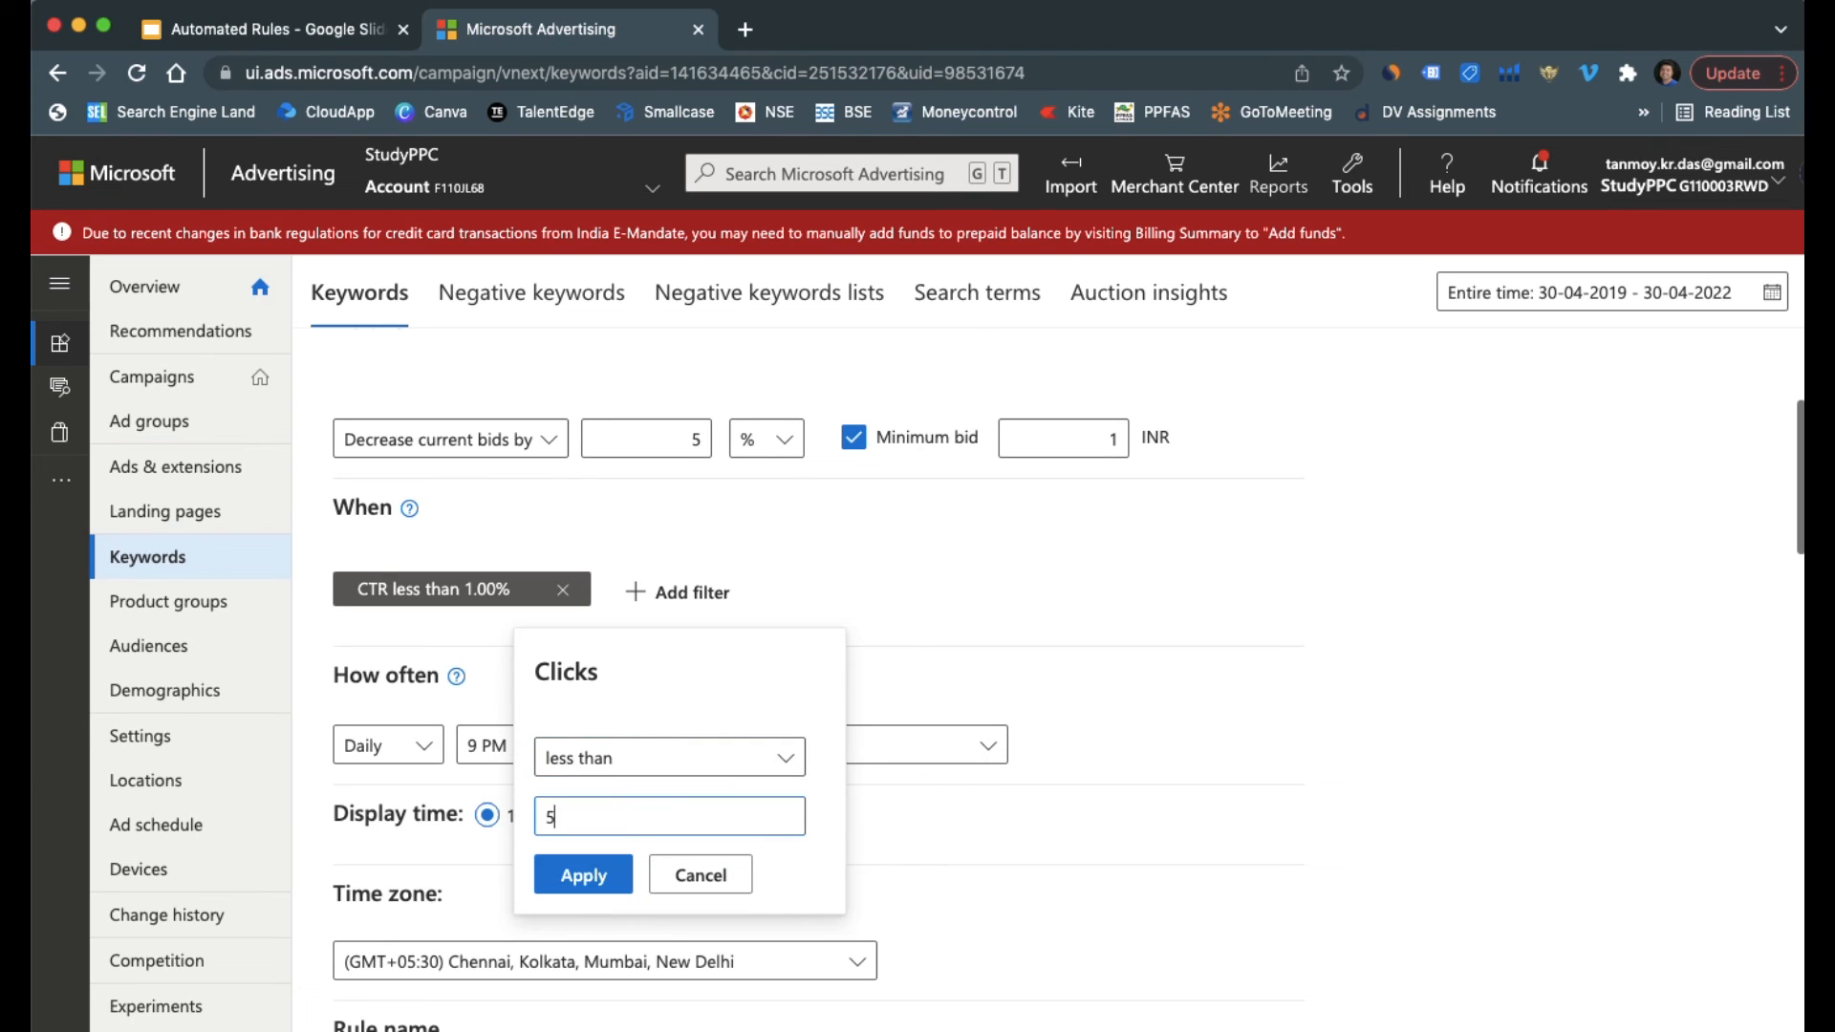
pyautogui.click(594, 875)
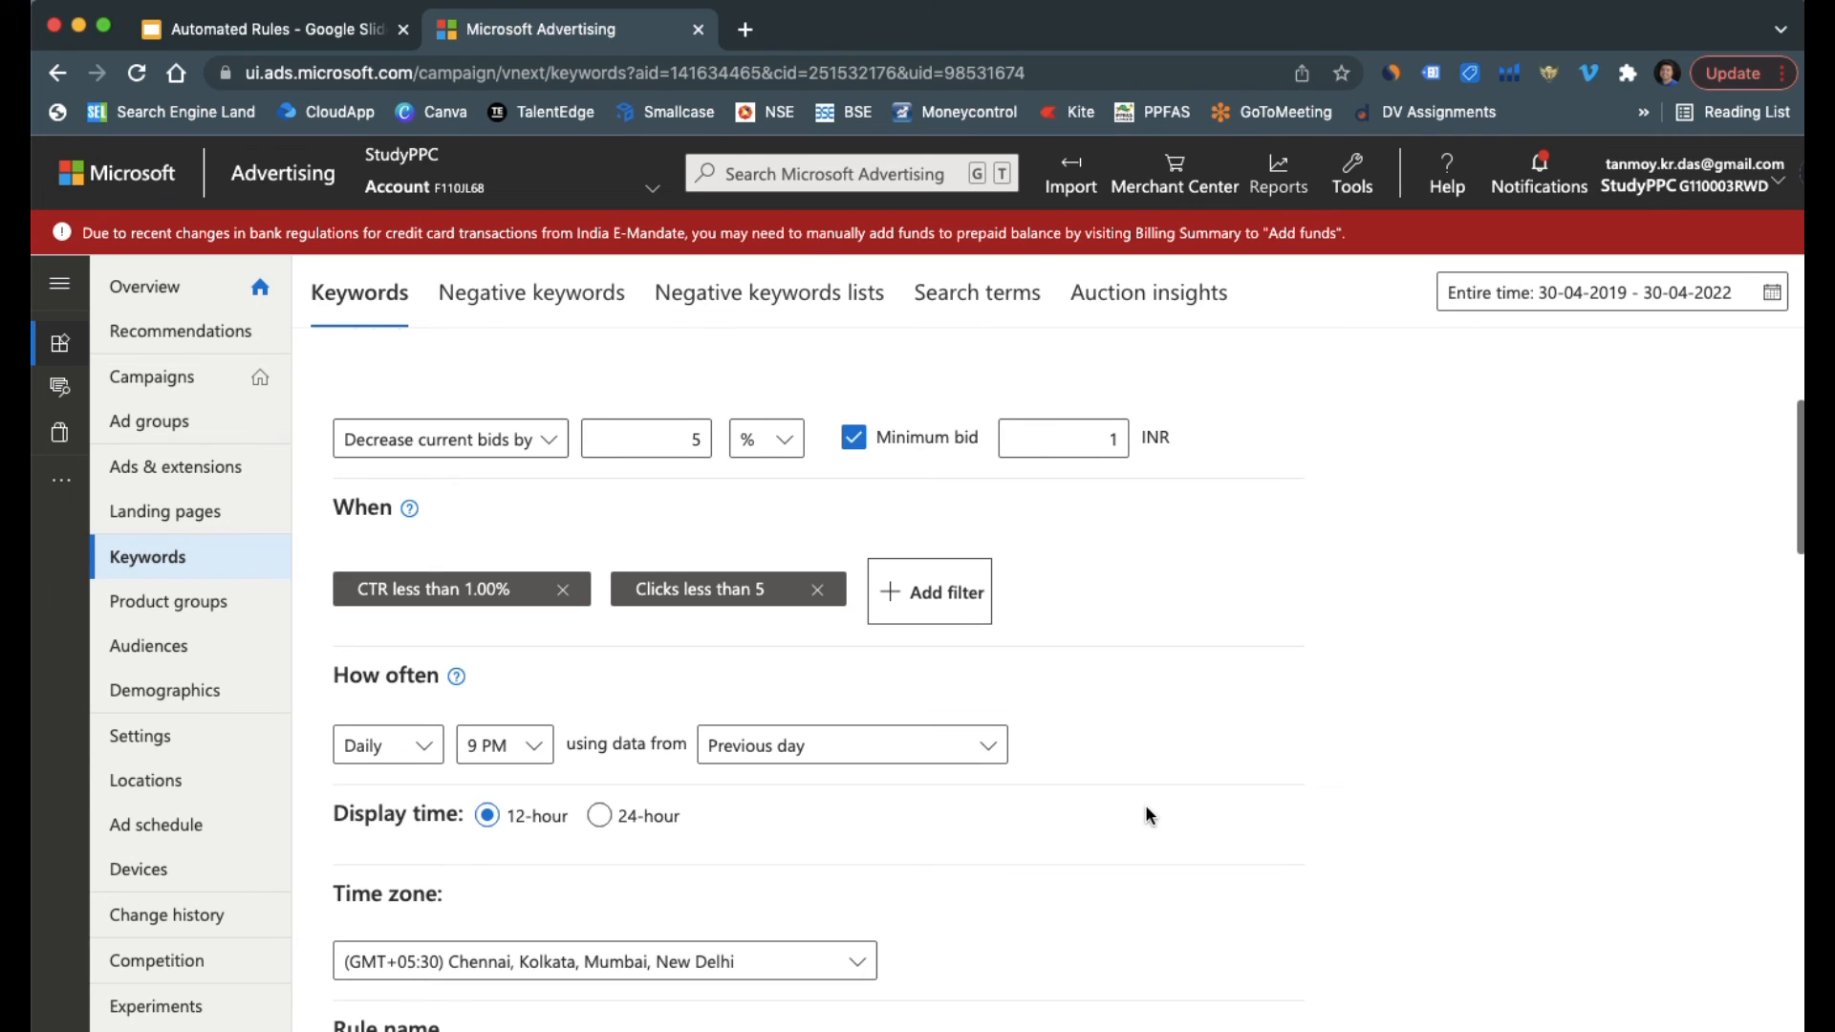
# Replace the default name of the bid decrease rule with "Bad Keywords", save the rule and dismiss the notification
pyautogui.scroll(-5, 1145, 815)
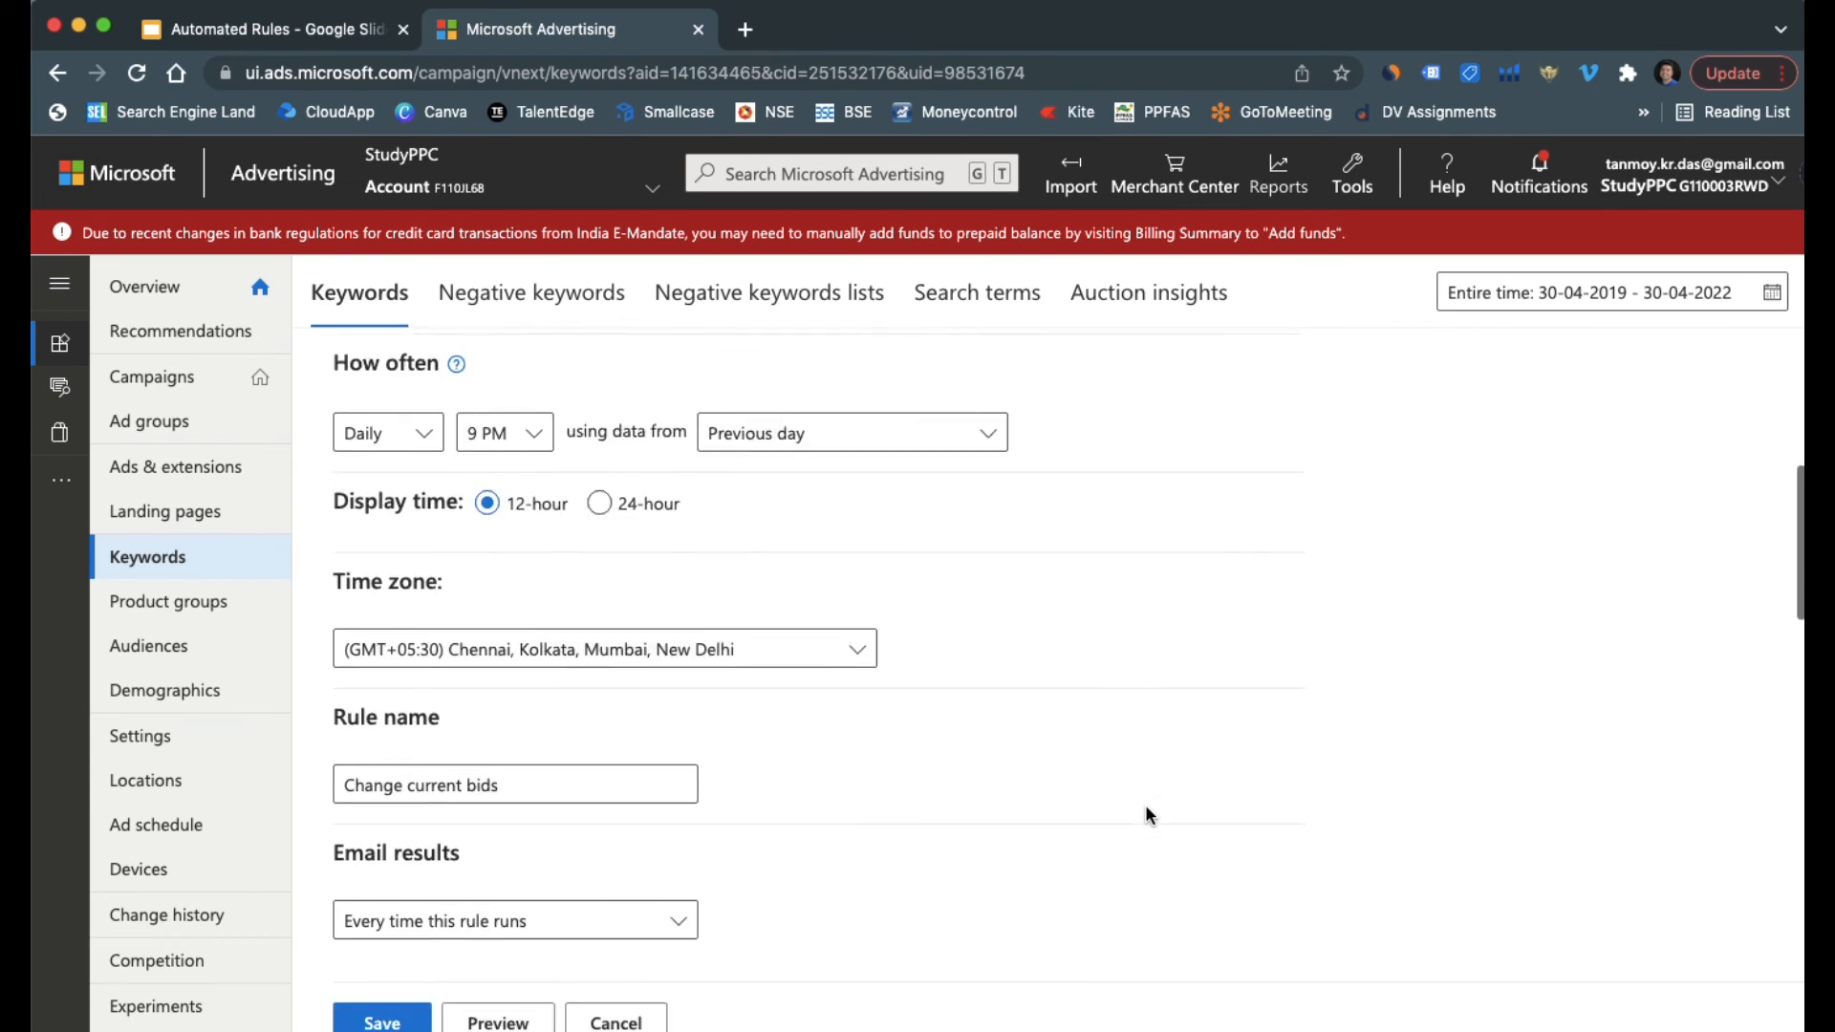
pyautogui.tripleClick(529, 750)
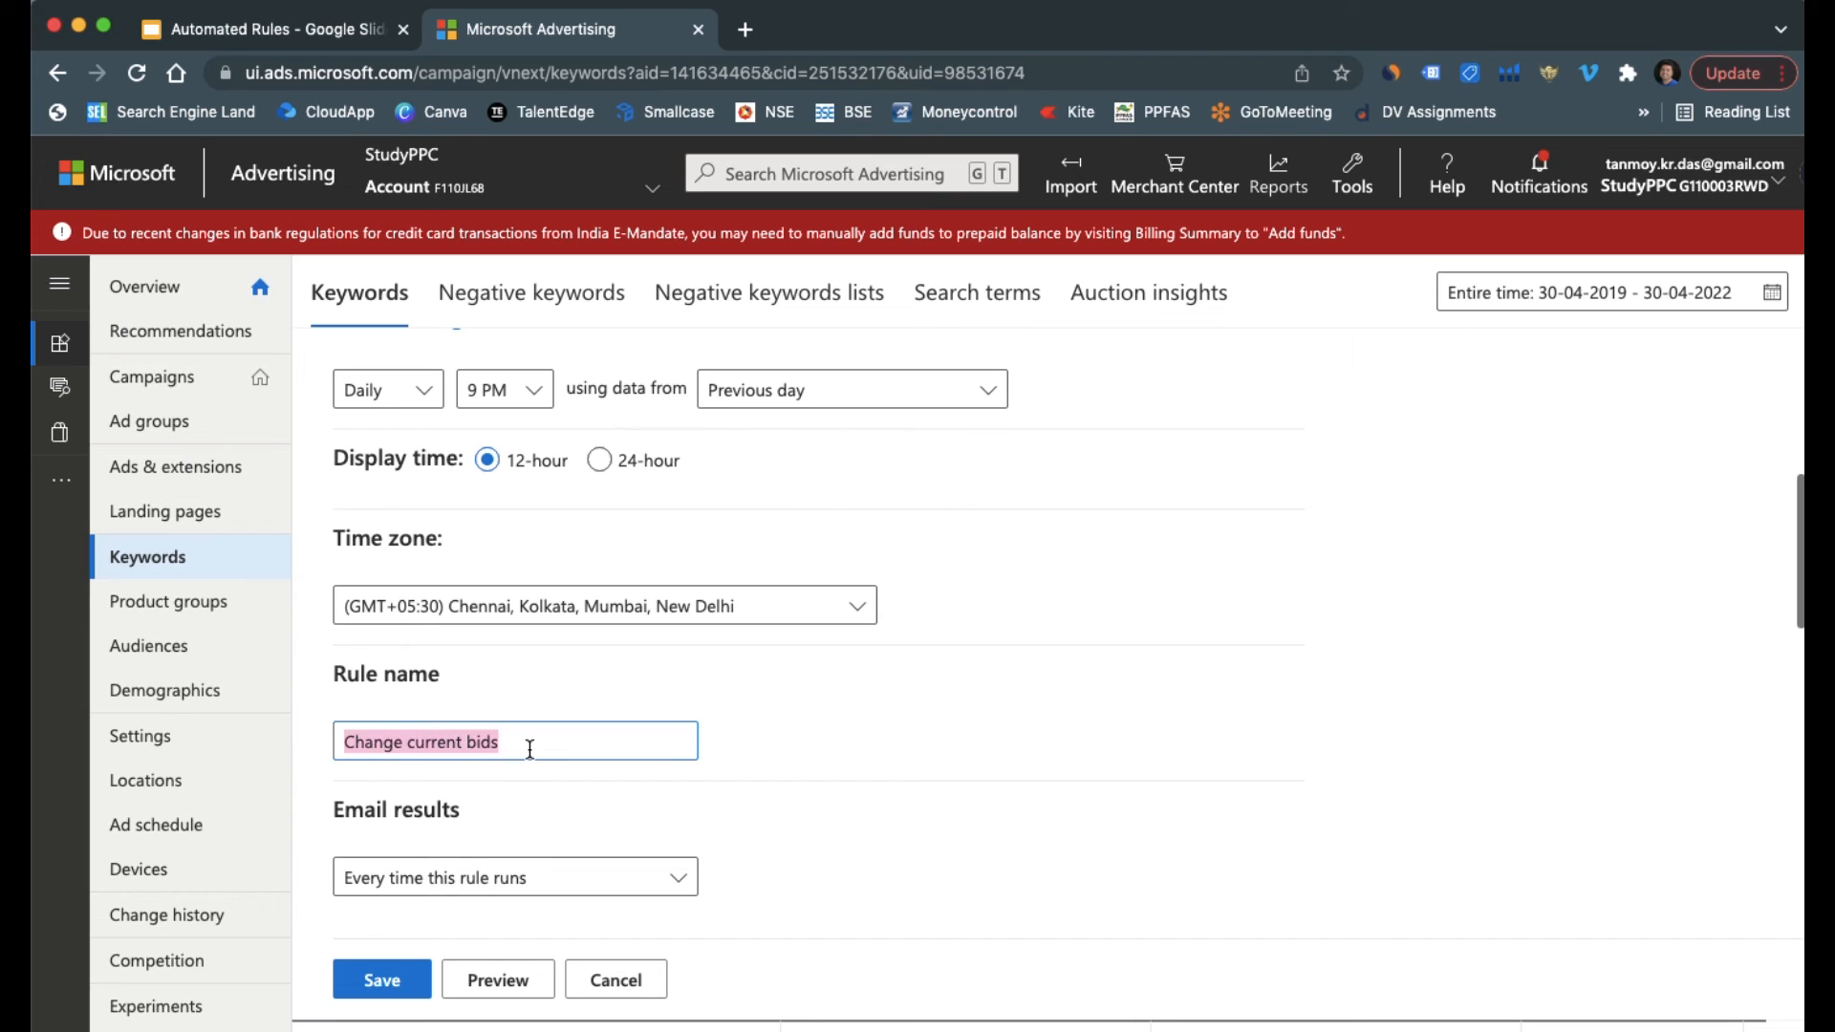
pyautogui.write('B')
pyautogui.press('BackSpace')
pyautogui.write('Bad Keywords')
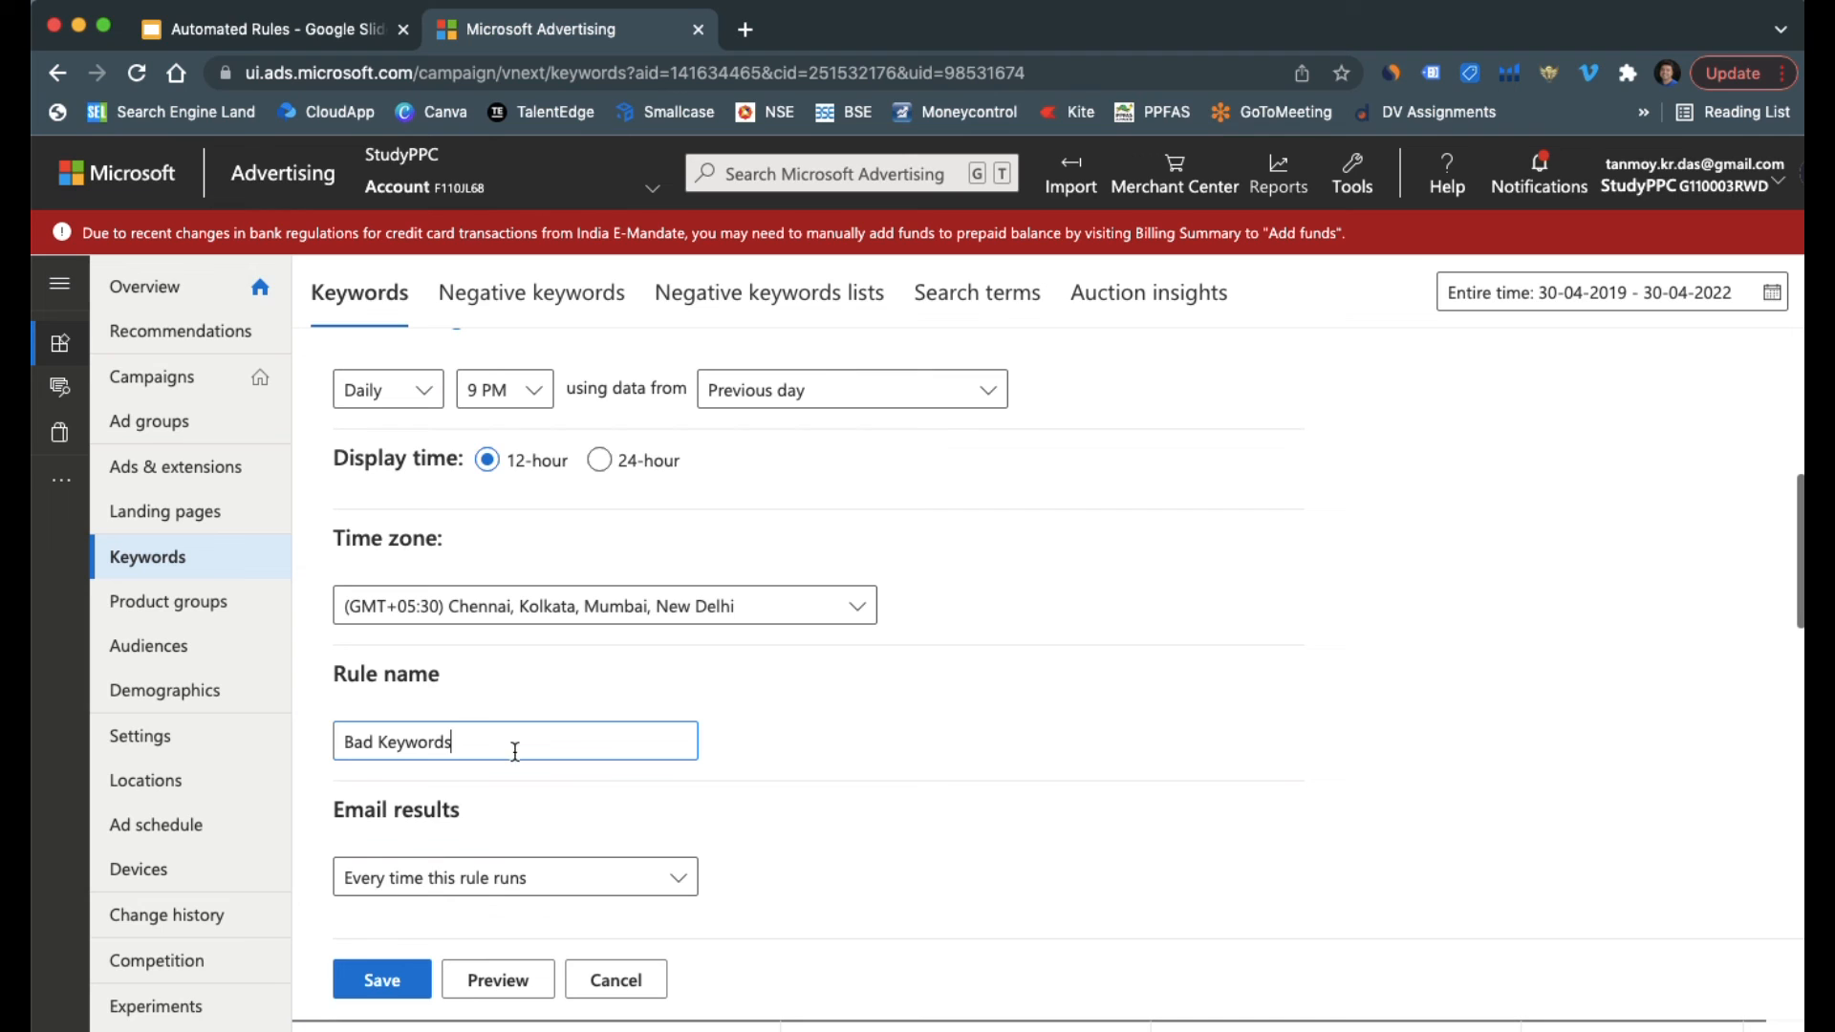
pyautogui.click(382, 979)
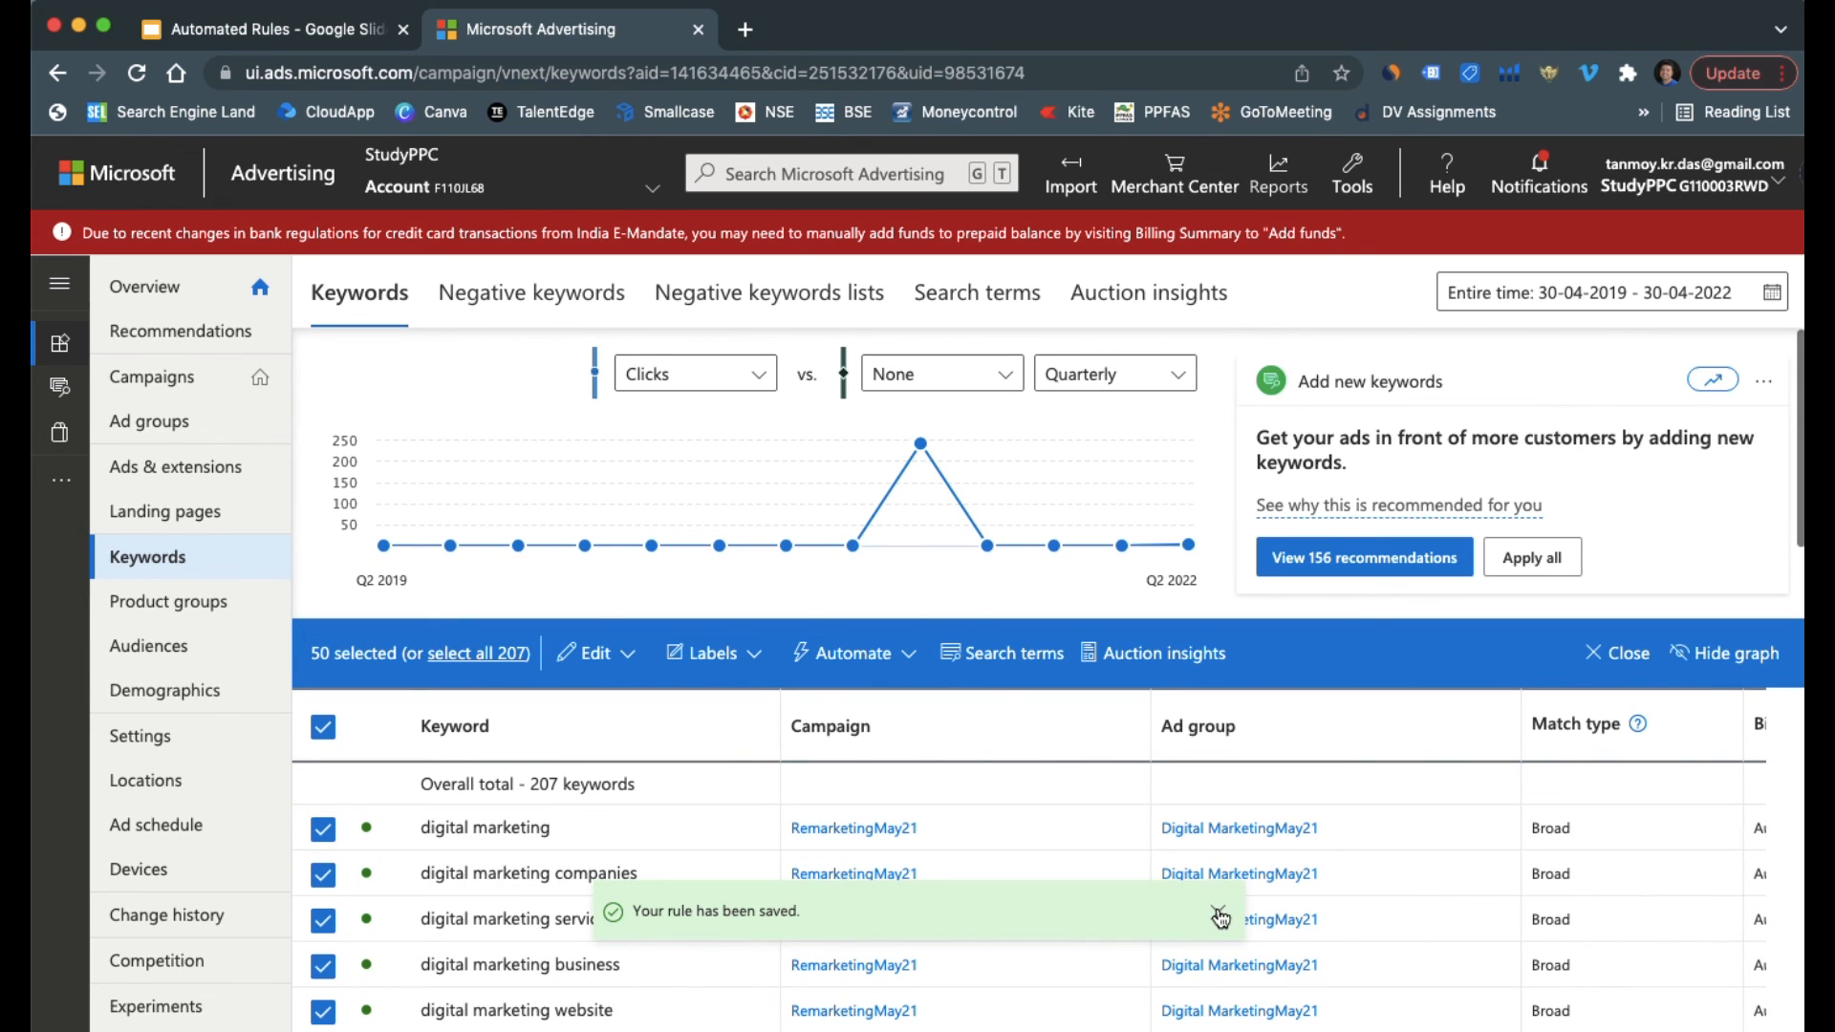
pyautogui.click(1213, 914)
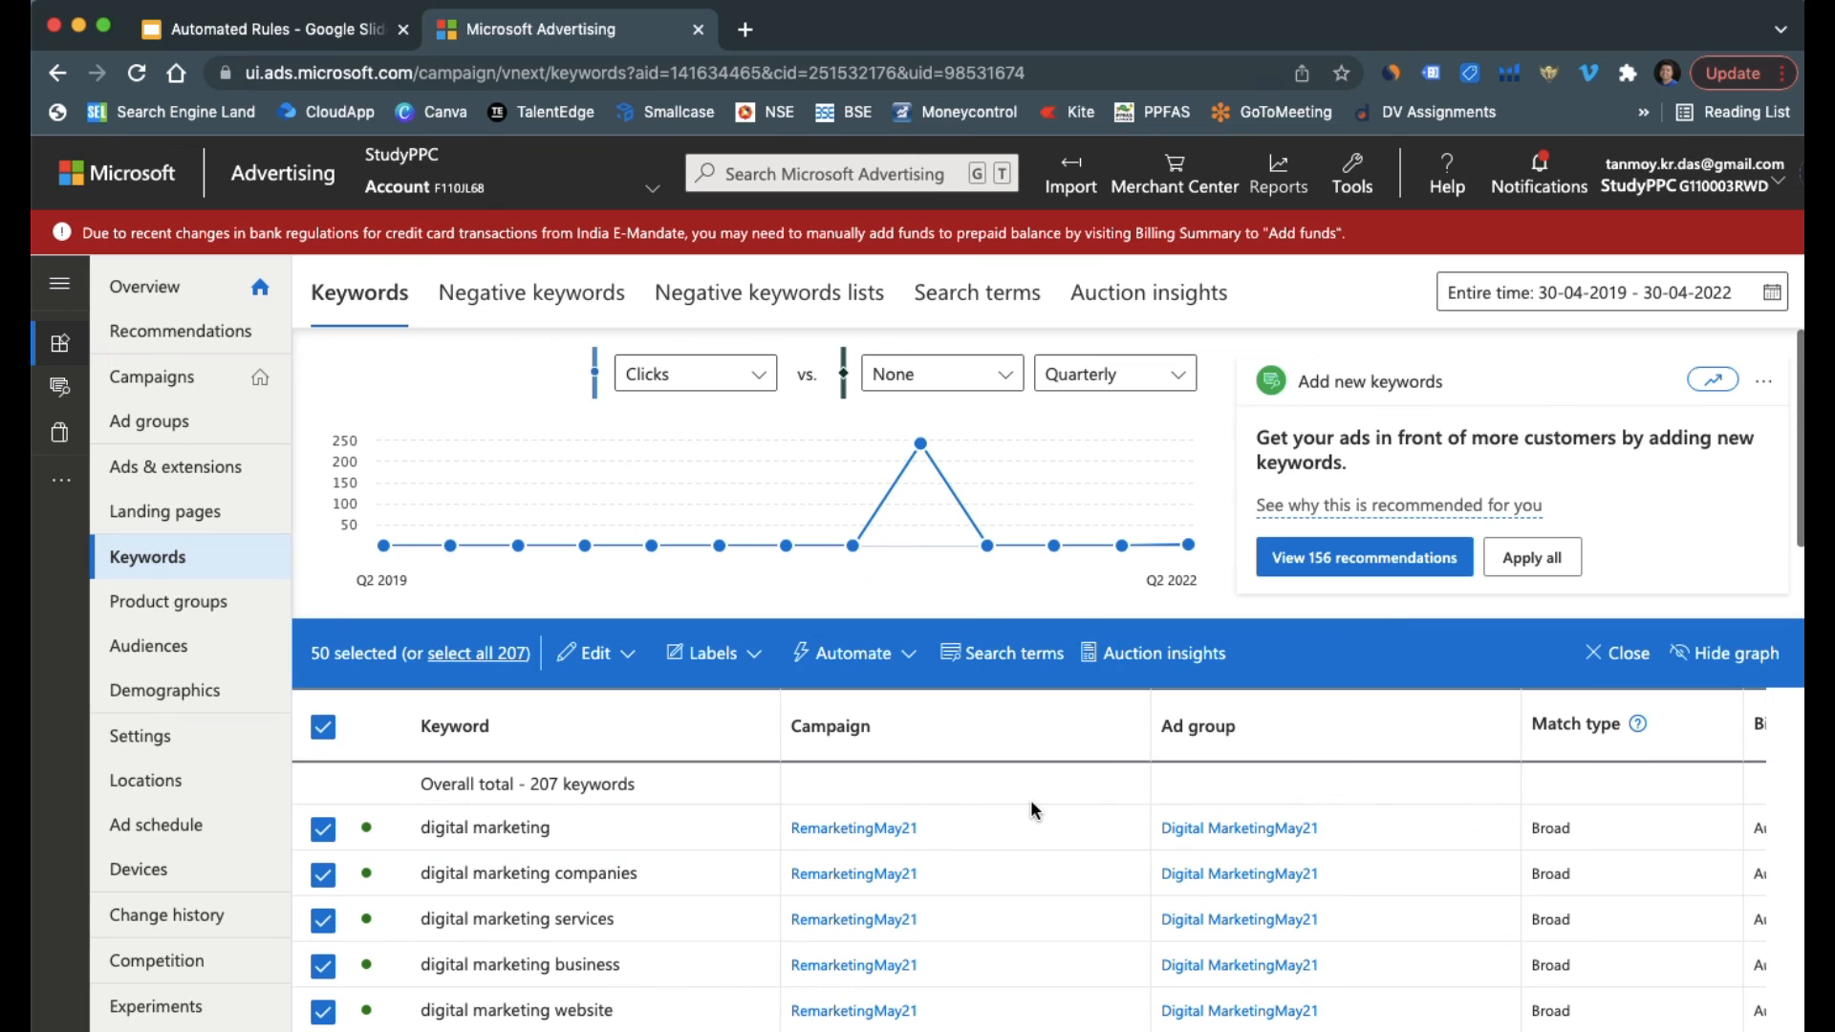